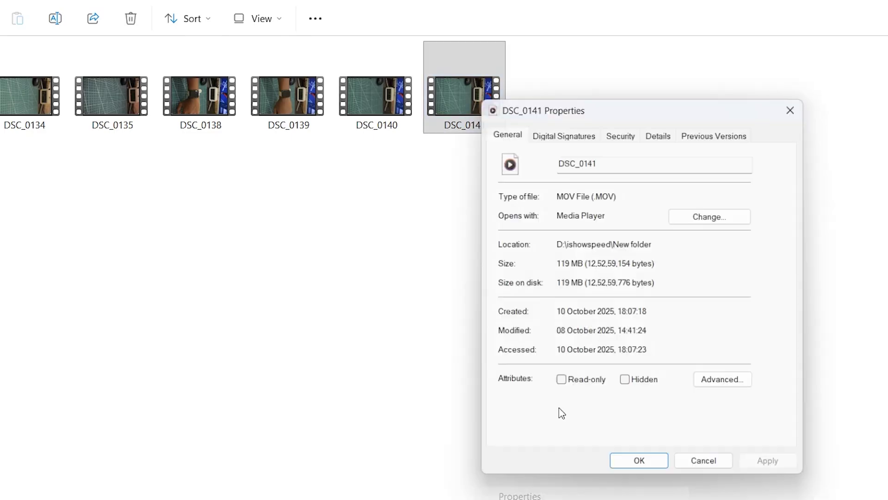
Check the frame rate in DSC_0141's file details and create a 1080 × 1920 composition at 59.94 frames per second.
{"action": "left_click", "coordinate": [661, 133]}
{"action": "left_click", "coordinate": [598, 341]}
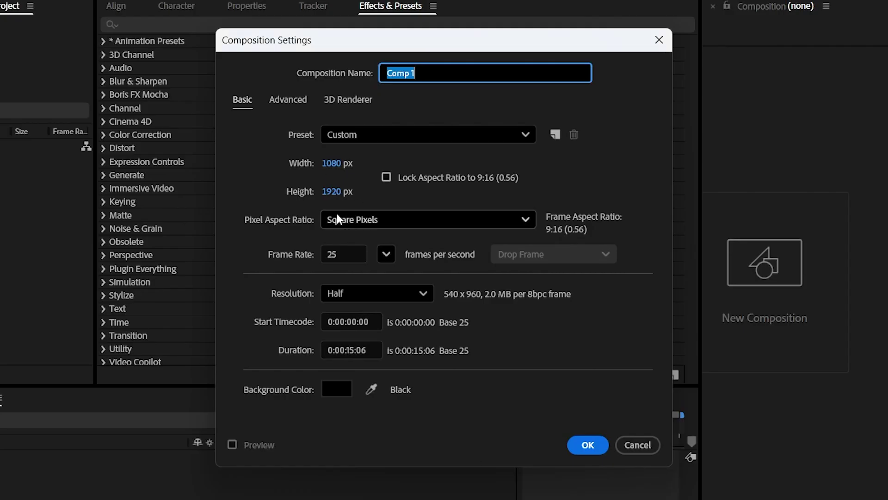
{"action": "left_click", "coordinate": [385, 254]}
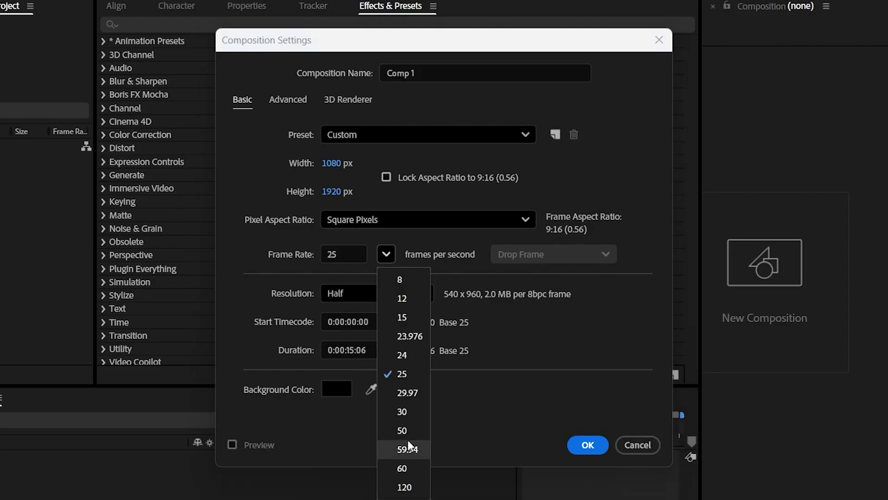
{"action": "left_click", "coordinate": [409, 444]}
{"action": "left_click", "coordinate": [587, 445]}
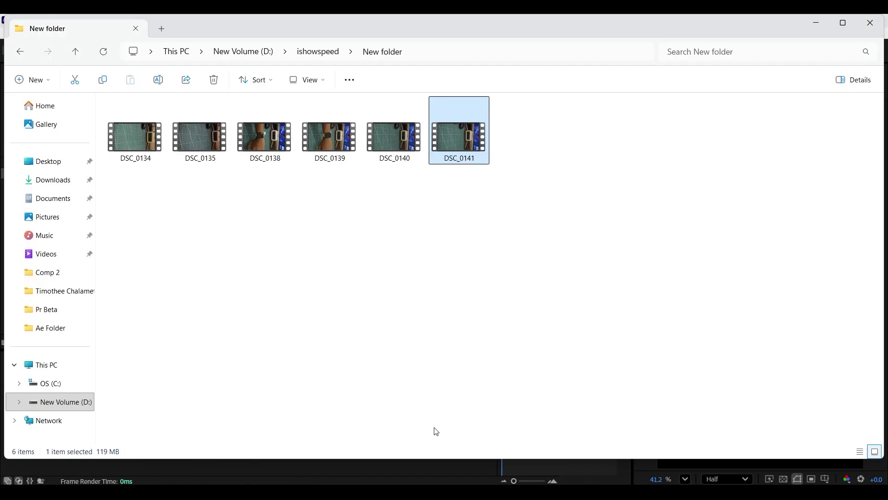
Add the DSC_0141 clip to Comp 1 and remove everything after 0;00;09;19.
{"action": "left_click_drag", "start_coordinate": [458, 129], "coordinate": [387, 333]}
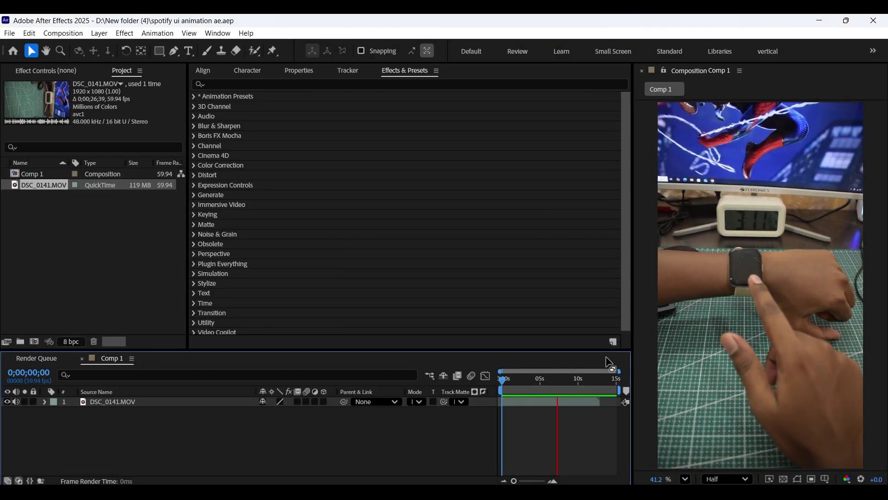
{"action": "left_click", "coordinate": [572, 387]}
{"action": "left_click", "coordinate": [188, 401]}
{"action": "key", "text": "ctrl+d"}
{"action": "key", "text": "Delete"}
Pre-compose the trimmed clip as OG VIDEO, moving all attributes into the new composition and matching its duration to the layer's time span.
{"action": "left_click", "coordinate": [190, 401]}
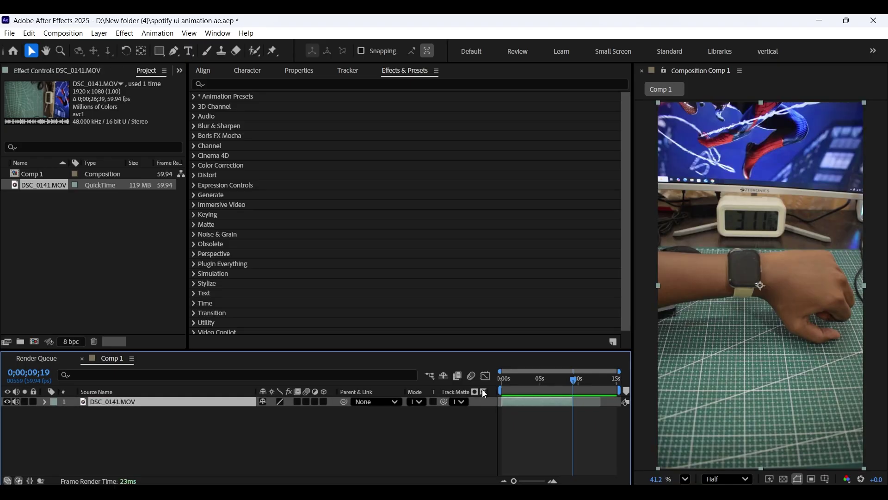
{"action": "right_click", "coordinate": [292, 401]}
{"action": "left_click", "coordinate": [204, 326]}
{"action": "left_click", "coordinate": [343, 259]}
{"action": "type", "text": "OG VIDE"}
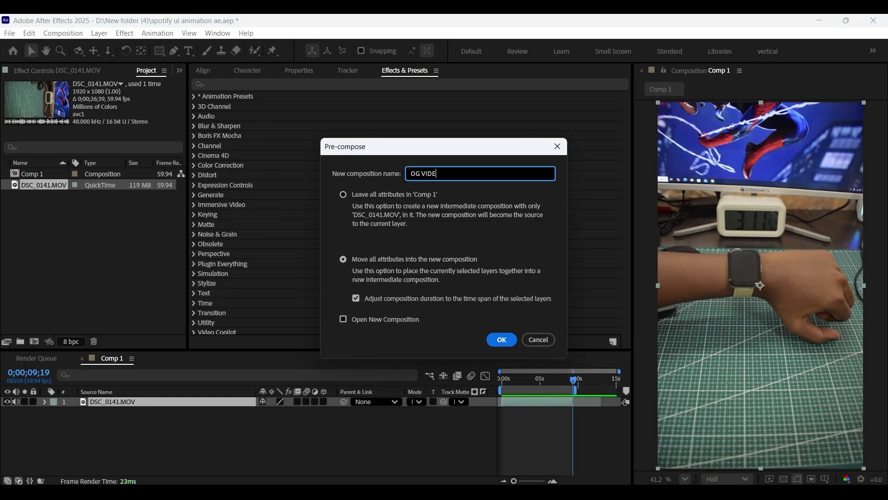
{"action": "type", "text": "O"}
{"action": "key", "text": "Return"}
{"action": "key", "text": "Caps_Lock"}
Start Track Motion on the OG VIDEO layer from its first frame.
{"action": "key", "text": "Home"}
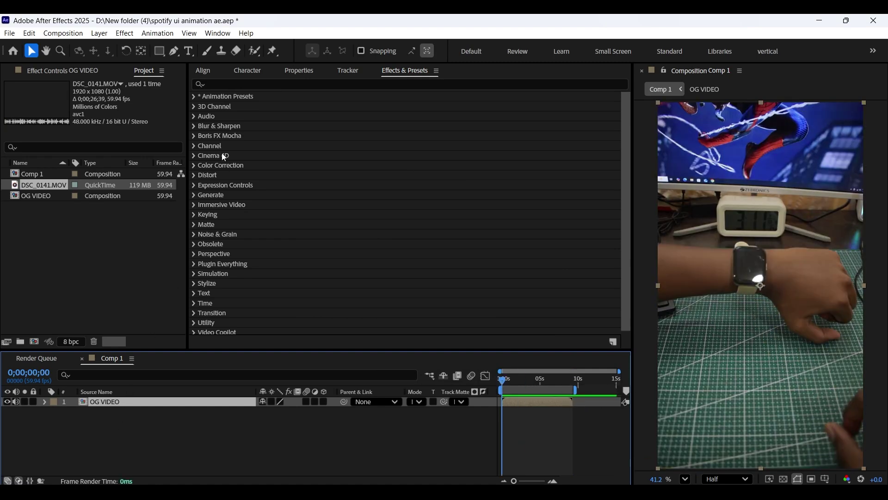
{"action": "left_click", "coordinate": [218, 33]}
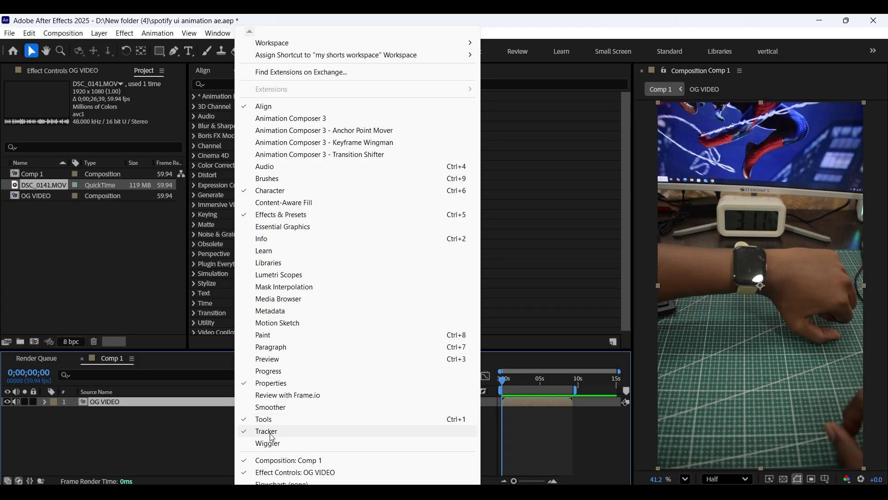
{"action": "left_click", "coordinate": [202, 423]}
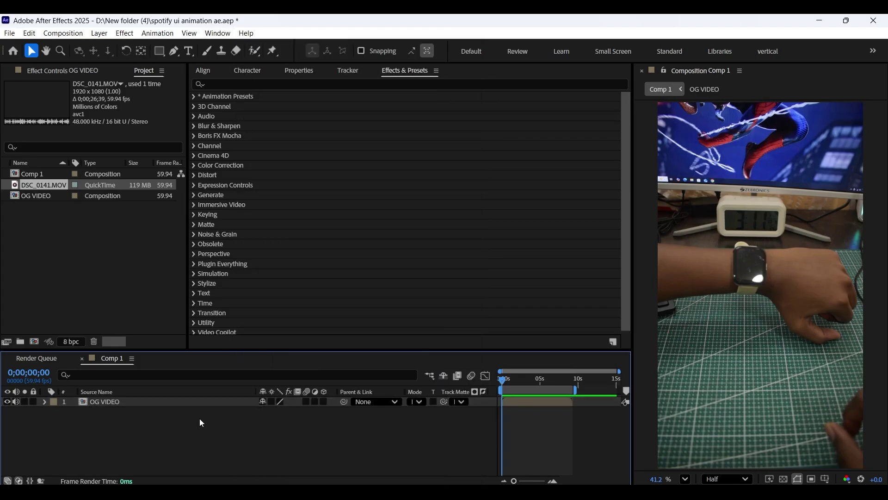
{"action": "left_click", "coordinate": [350, 72]}
{"action": "left_click", "coordinate": [120, 402]}
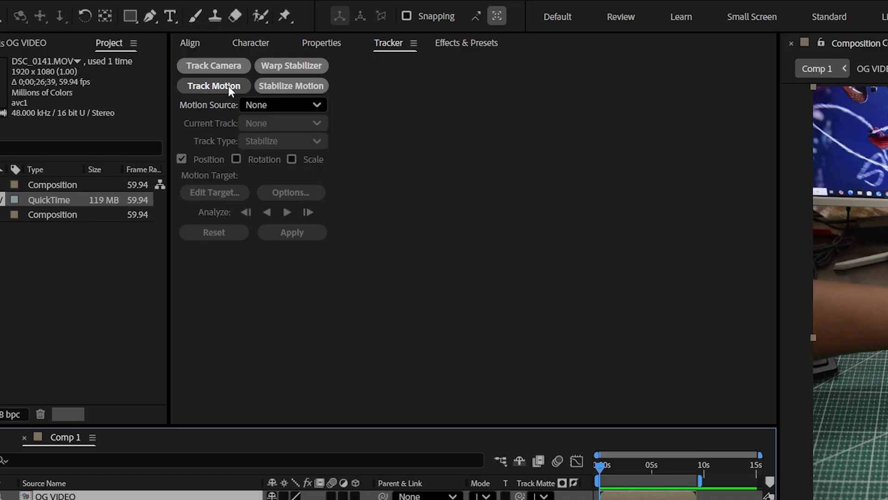
{"action": "left_click", "coordinate": [229, 85]}
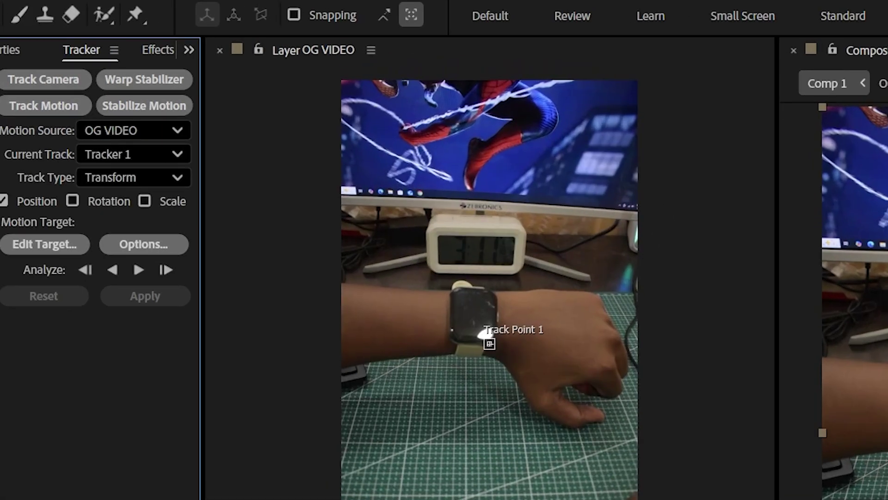
Enlarge Track Point 1, place it on the watch's upper-left corner and analyze the motion forward.
{"action": "left_click_drag", "start_coordinate": [498, 345], "coordinate": [496, 345]}
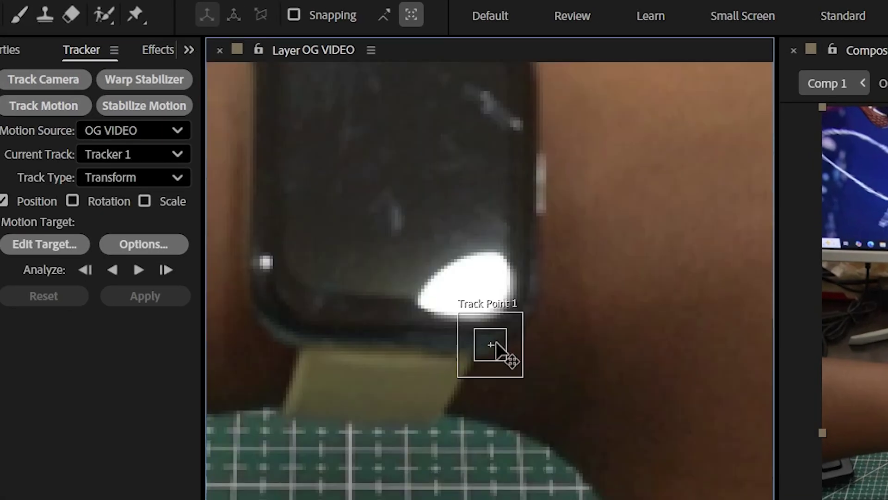
{"action": "left_click_drag", "start_coordinate": [523, 377], "coordinate": [548, 396]}
{"action": "left_click_drag", "start_coordinate": [510, 362], "coordinate": [578, 197]}
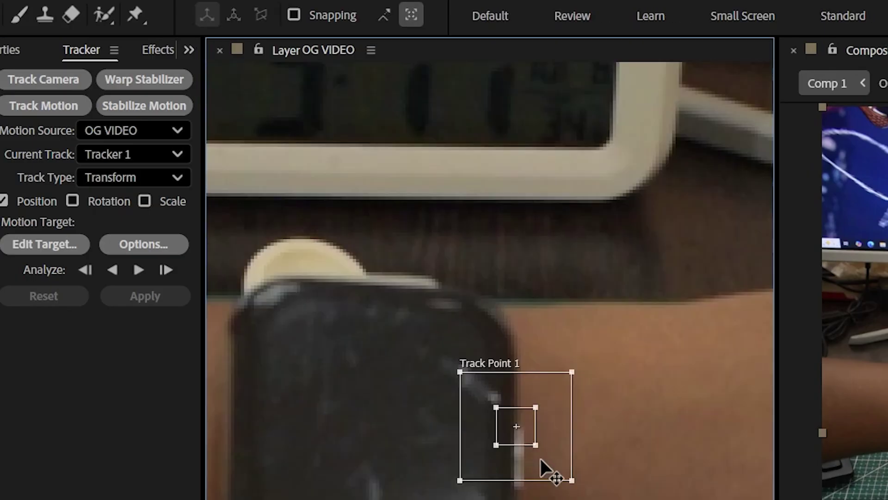
{"action": "left_click_drag", "start_coordinate": [541, 467], "coordinate": [288, 332]}
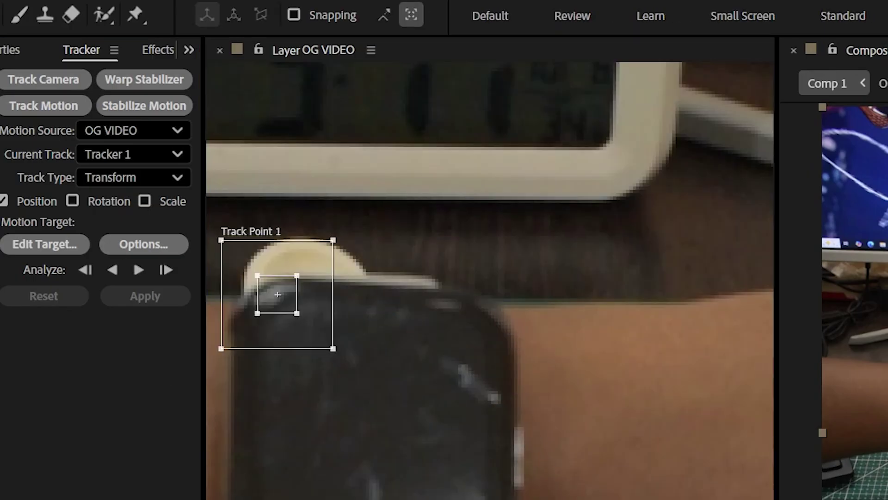
{"action": "left_click", "coordinate": [138, 270]}
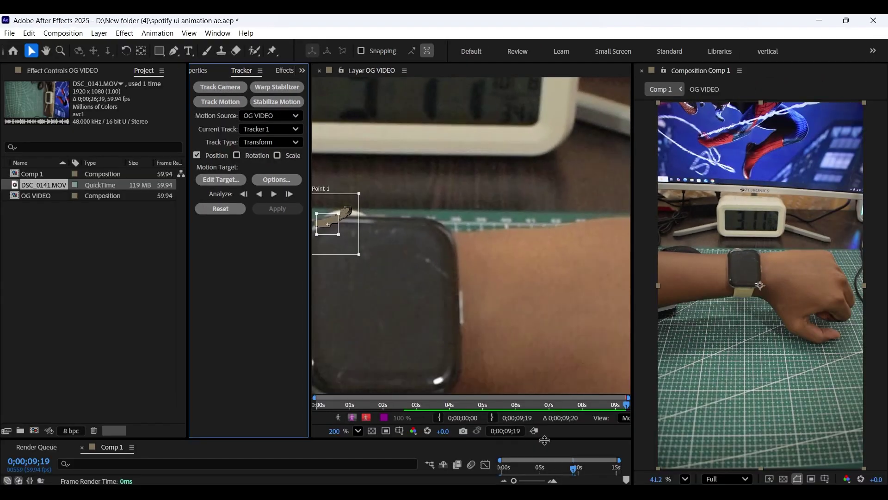
Enlarge the layer view and timeline areas and add a null object to Comp 1.
{"action": "left_click_drag", "start_coordinate": [544, 440], "coordinate": [541, 410]}
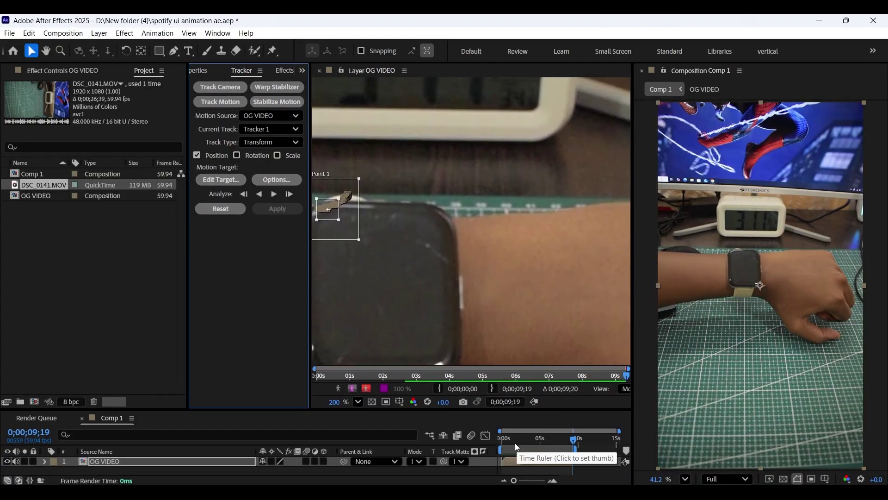
{"action": "left_click_drag", "start_coordinate": [632, 277], "coordinate": [722, 278]}
{"action": "right_click", "coordinate": [145, 476]}
{"action": "mouse_move", "coordinate": [185, 333]}
{"action": "left_click", "coordinate": [326, 394]}
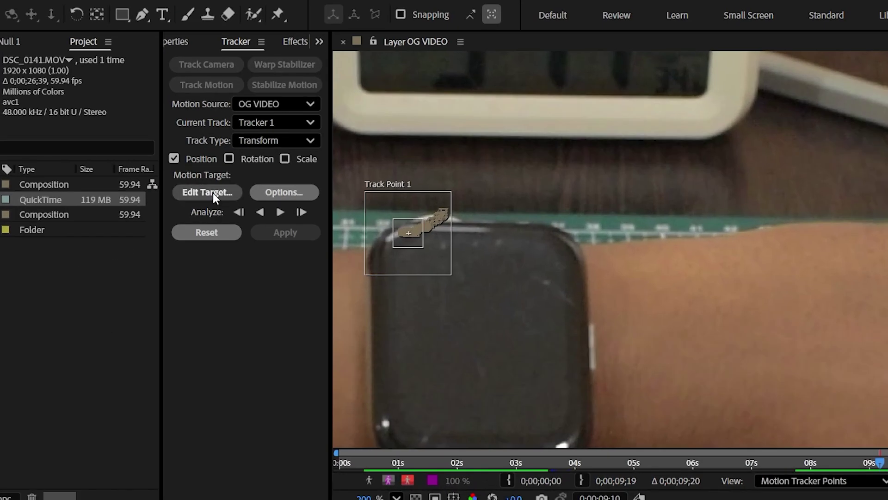
Set Null 1 as the tracker's motion target and apply the tracking data in X and Y.
{"action": "left_click", "coordinate": [213, 192]}
{"action": "left_click", "coordinate": [520, 280]}
{"action": "left_click", "coordinate": [520, 306]}
{"action": "left_click", "coordinate": [588, 347]}
{"action": "left_click", "coordinate": [285, 233]}
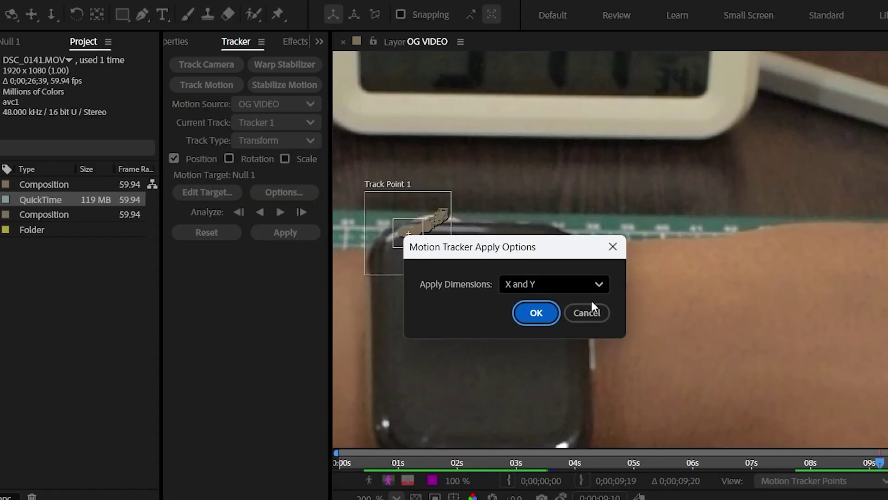
{"action": "left_click", "coordinate": [536, 312]}
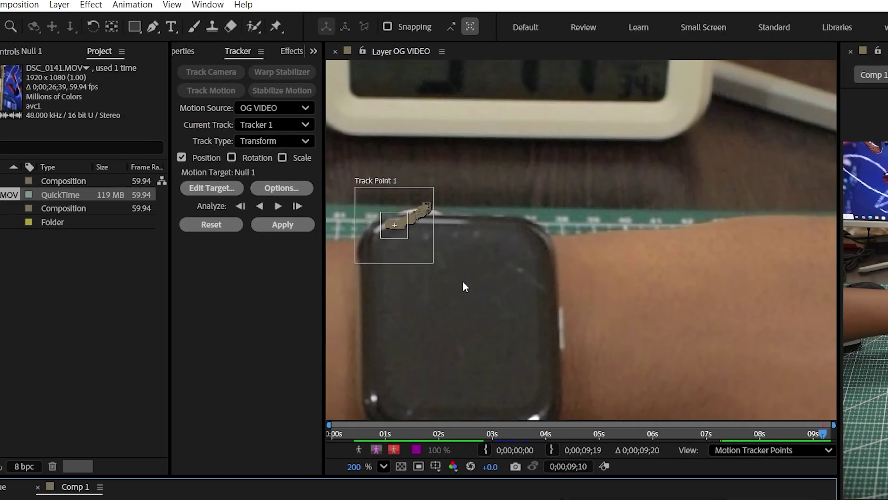
Return to the first frame, then close the OG VIDEO layer view and enlarge the timeline area.
{"action": "key", "text": "Home"}
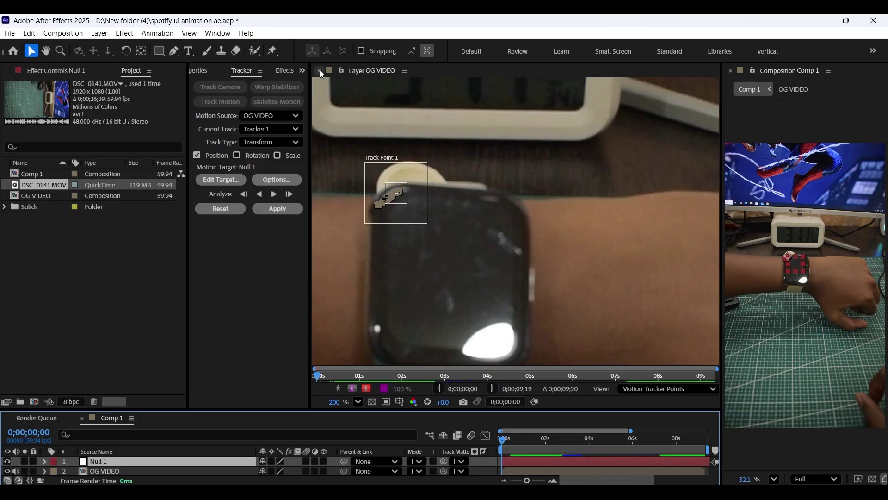
{"action": "left_click", "coordinate": [321, 74]}
{"action": "left_click_drag", "start_coordinate": [722, 265], "coordinate": [631, 265]}
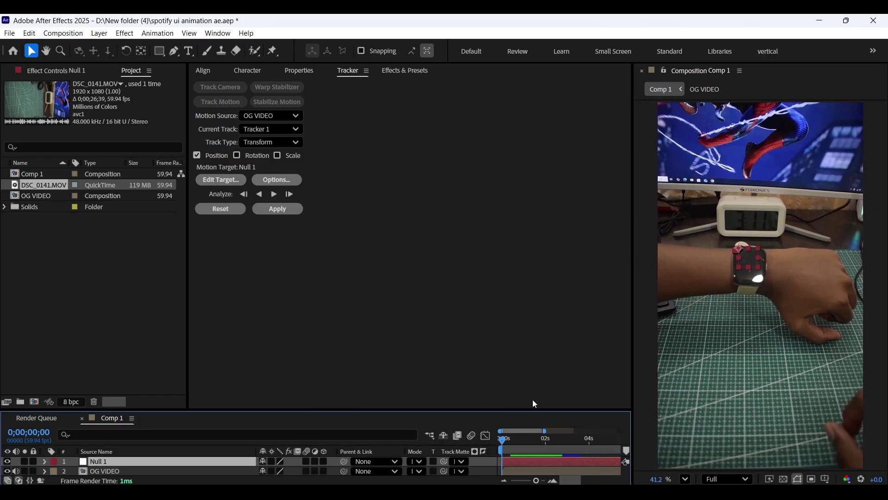
{"action": "left_click_drag", "start_coordinate": [513, 411], "coordinate": [513, 332]}
{"action": "key", "text": "F2"}
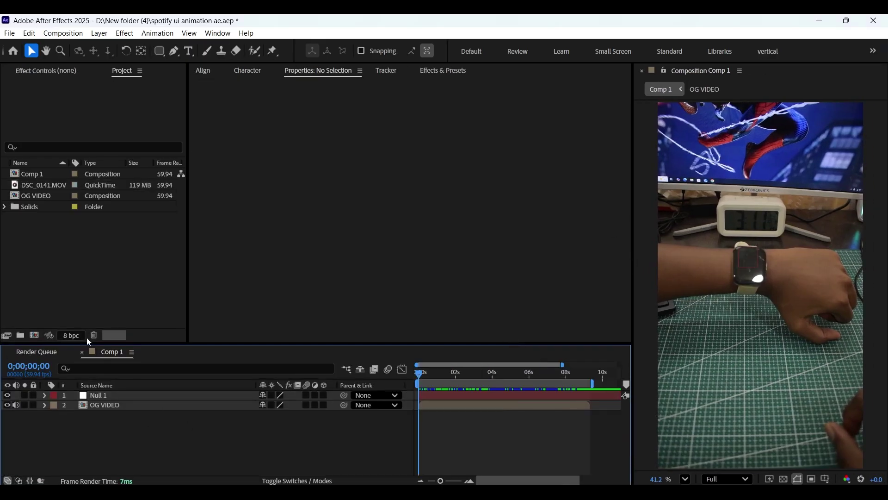
Create a second composition with the same settings and copy the OG VIDEO layer from Comp 1 into it.
{"action": "left_click", "coordinate": [34, 335]}
{"action": "left_click", "coordinate": [549, 394]}
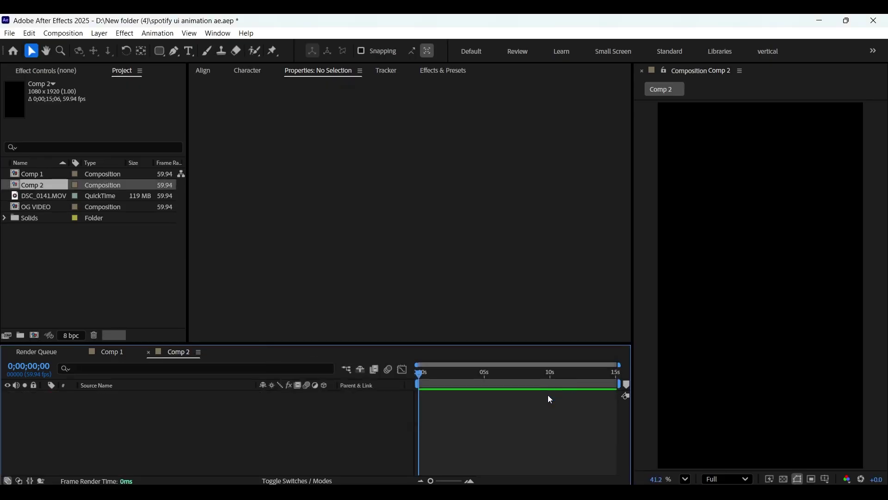
{"action": "left_click", "coordinate": [117, 352]}
{"action": "left_click", "coordinate": [118, 400]}
{"action": "key", "text": "ctrl+c"}
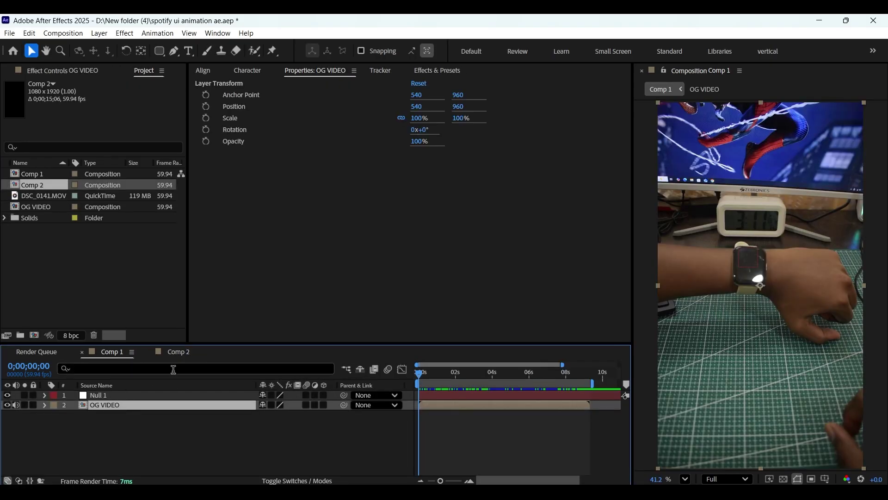
{"action": "left_click", "coordinate": [180, 352]}
{"action": "key", "text": "ctrl+v"}
Add a composition marker at 0;00;01;00 in Comp 2 and label it "rect pop".
{"action": "left_click_drag", "start_coordinate": [436, 374], "coordinate": [409, 384]}
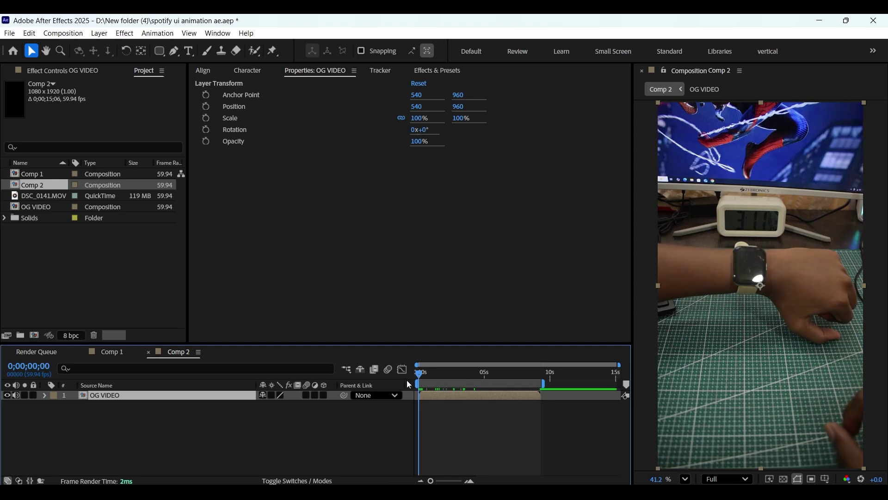
{"action": "key", "text": "equal"}
{"action": "left_click_drag", "start_coordinate": [482, 375], "coordinate": [444, 379]}
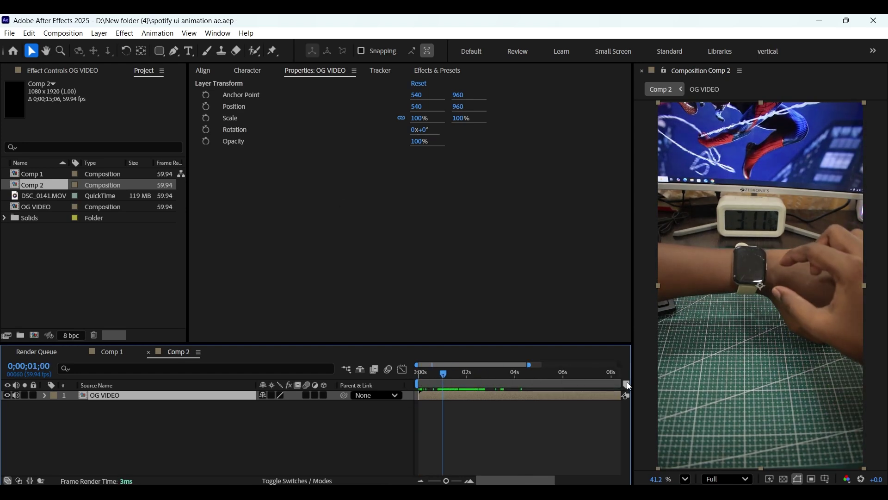
{"action": "left_click_drag", "start_coordinate": [626, 384], "coordinate": [444, 384]}
{"action": "double_click", "coordinate": [445, 384]}
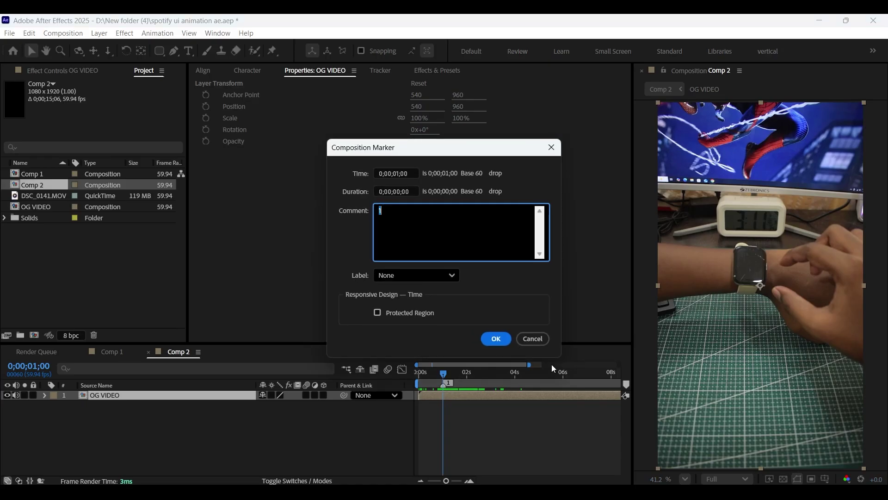
{"action": "key", "text": "Return"}
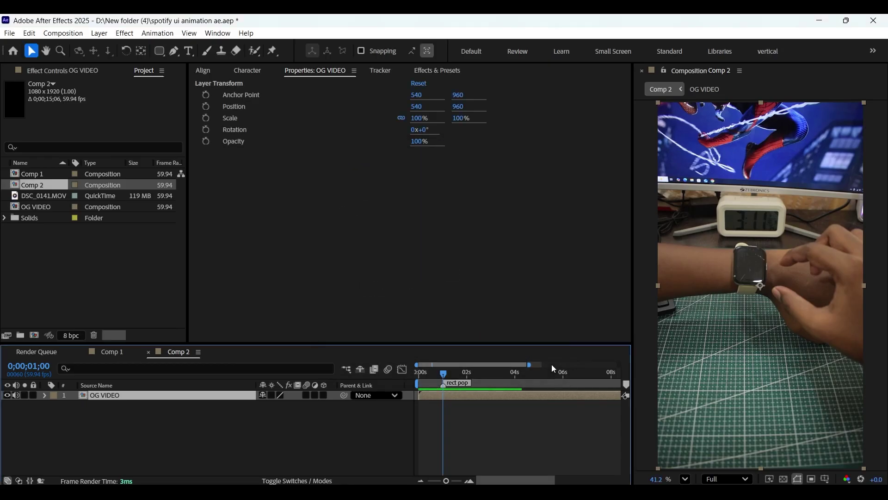
Add three more composition markers, at 0;00;03;01, about 5 seconds and about 6.5 seconds.
{"action": "left_click_drag", "start_coordinate": [481, 373], "coordinate": [493, 378]}
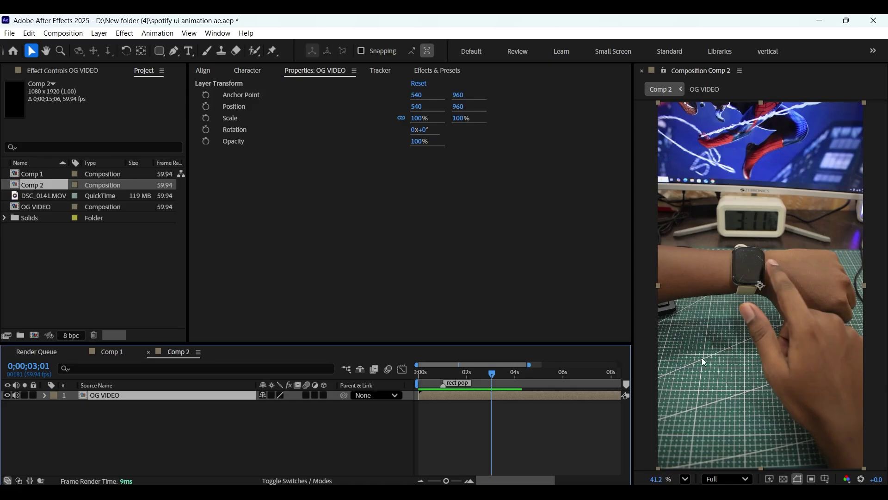
{"action": "left_click", "coordinate": [627, 384]}
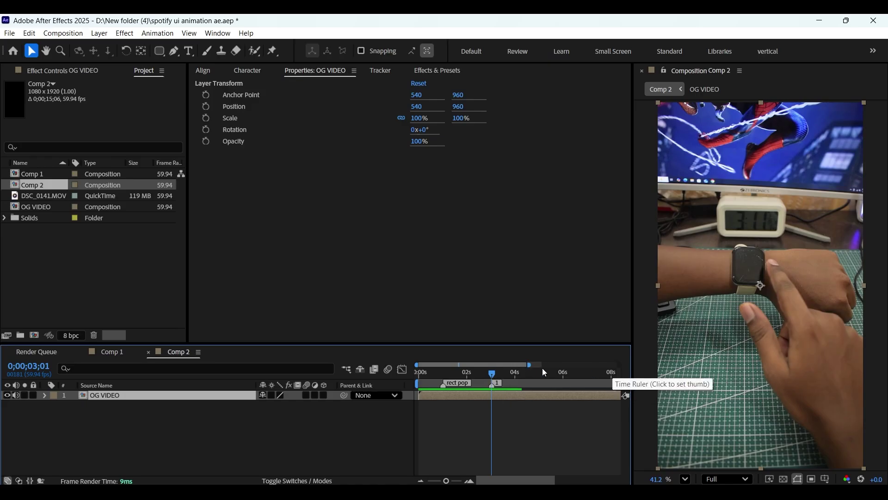
{"action": "mouse_move", "coordinate": [505, 376]}
{"action": "left_mouse_down"}
{"action": "mouse_move", "coordinate": [532, 391]}
{"action": "mouse_move", "coordinate": [595, 373]}
{"action": "left_mouse_up"}
{"action": "left_click", "coordinate": [626, 384]}
{"action": "left_click", "coordinate": [625, 385]}
Add a composition marker at about 0;00;08;02 and label it "tap".
{"action": "left_click_drag", "start_coordinate": [531, 365], "coordinate": [558, 364]}
{"action": "left_click", "coordinate": [572, 375]}
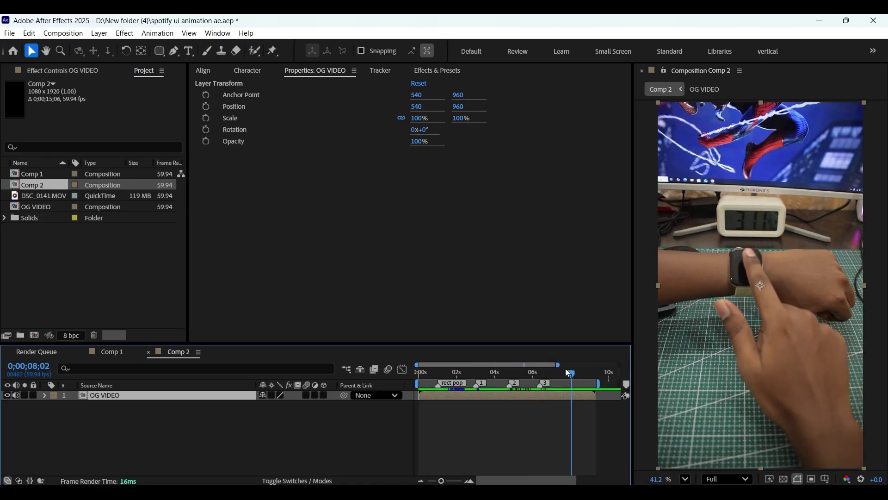
{"action": "left_click", "coordinate": [625, 384]}
{"action": "double_click", "coordinate": [574, 385]}
{"action": "type", "text": "tap"}
{"action": "key", "text": "Return"}
Add a shape layer at the first frame and draw a white rounded rectangle about 718 × 483 px over the wrist.
{"action": "left_click", "coordinate": [227, 445]}
{"action": "key", "text": "Home"}
{"action": "right_click", "coordinate": [204, 435]}
{"action": "mouse_move", "coordinate": [255, 289]}
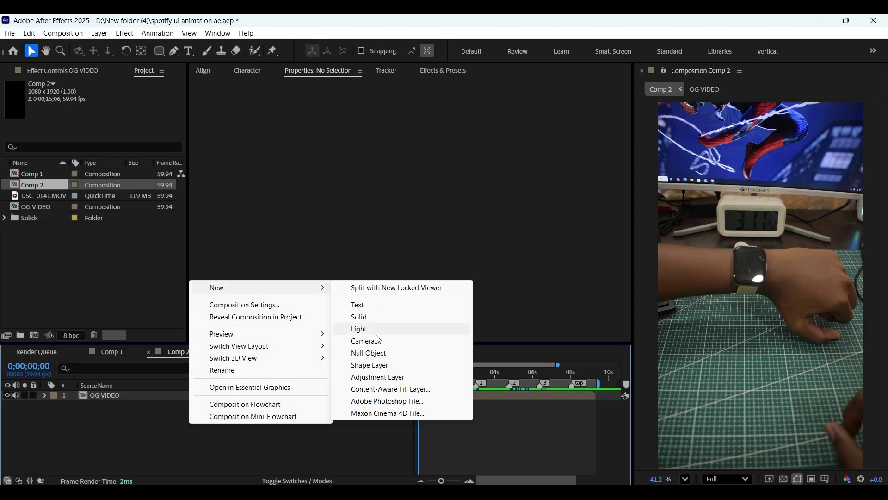
{"action": "left_click", "coordinate": [384, 365]}
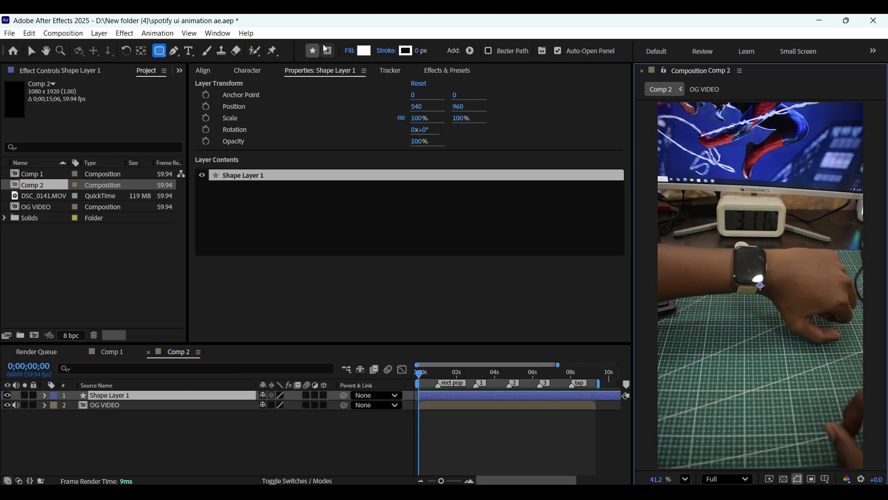
{"action": "mouse_move", "coordinate": [691, 199]}
{"action": "left_mouse_down"}
{"action": "mouse_move", "coordinate": [705, 219]}
{"action": "mouse_move", "coordinate": [828, 288]}
{"action": "left_mouse_up"}
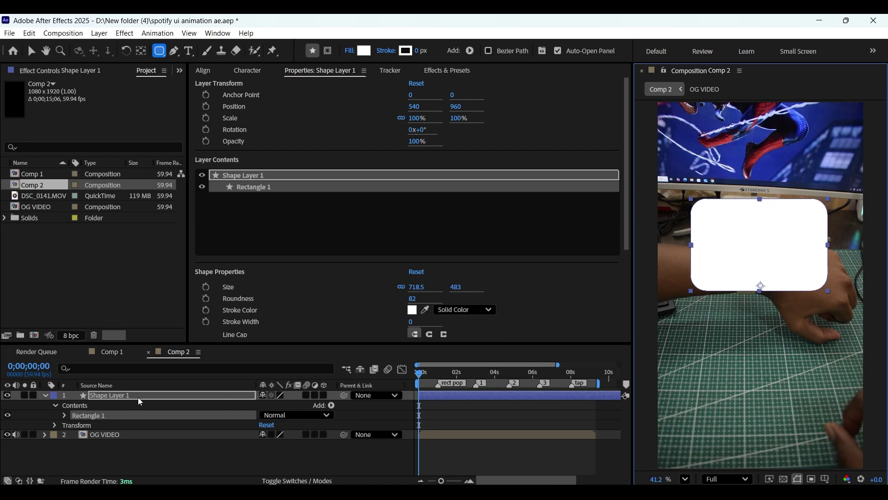
Move the rounded rectangle up so it sits just above the watch, and save the project.
{"action": "key", "text": "v"}
{"action": "left_click_drag", "start_coordinate": [762, 268], "coordinate": [755, 246]}
{"action": "left_click", "coordinate": [152, 459]}
{"action": "key", "text": "ctrl+s"}
Start the rounded rectangle layer at 0;00;00;58, at the "rect pop" marker, and set its opacity to 28%.
{"action": "left_click_drag", "start_coordinate": [415, 378], "coordinate": [437, 379]}
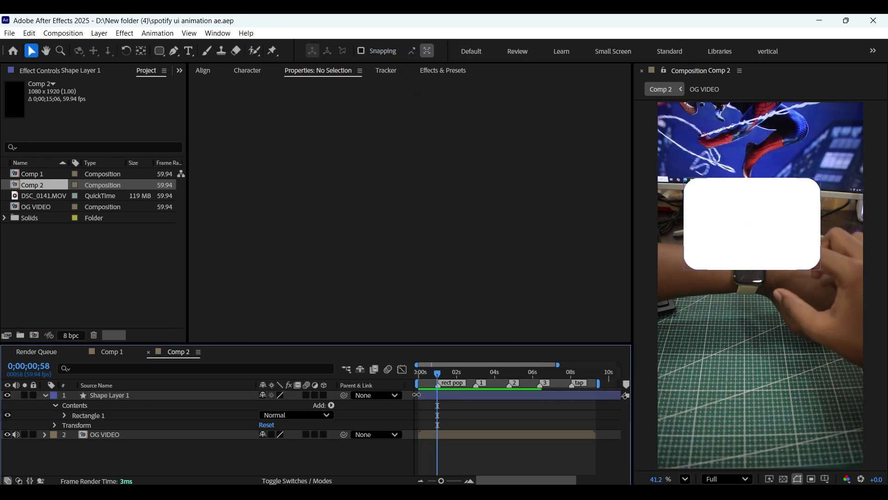
{"action": "left_click", "coordinate": [416, 394]}
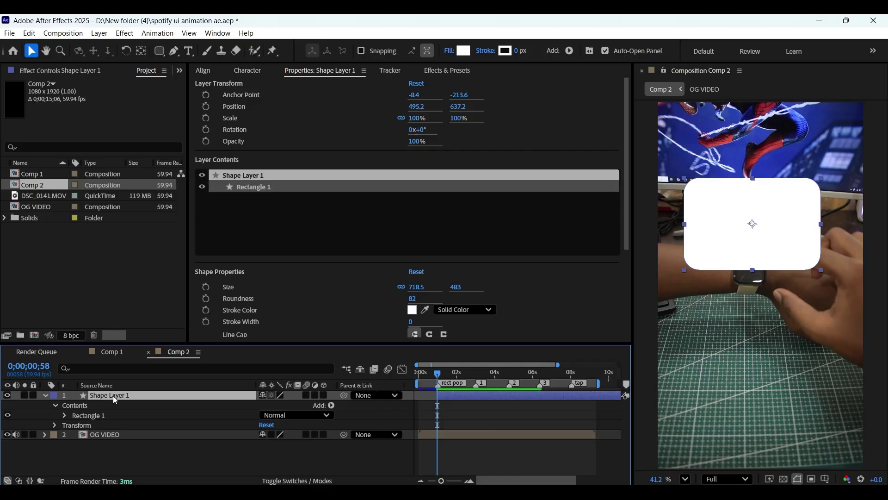
{"action": "key", "text": "t"}
{"action": "left_click_drag", "start_coordinate": [268, 407], "coordinate": [232, 409]}
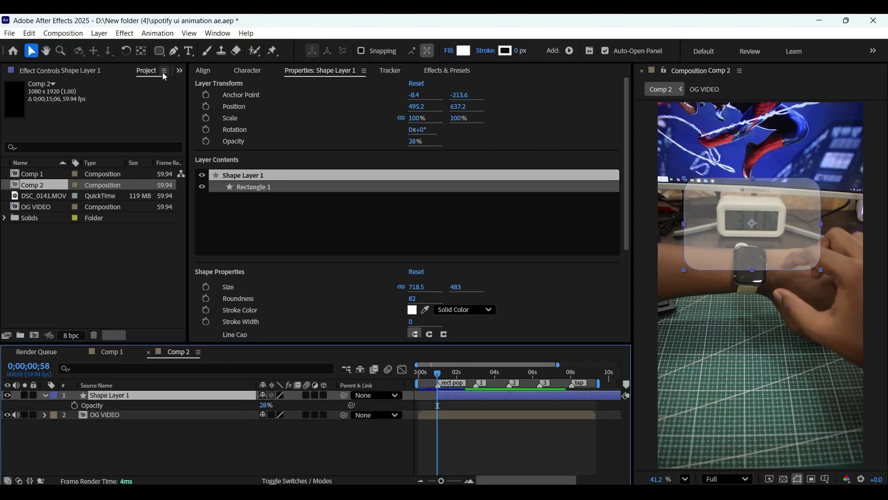
Move the rounded rectangle layer's anchor point down to the middle of its lower edge.
{"action": "left_click", "coordinate": [141, 51]}
{"action": "left_click_drag", "start_coordinate": [752, 226], "coordinate": [752, 262]}
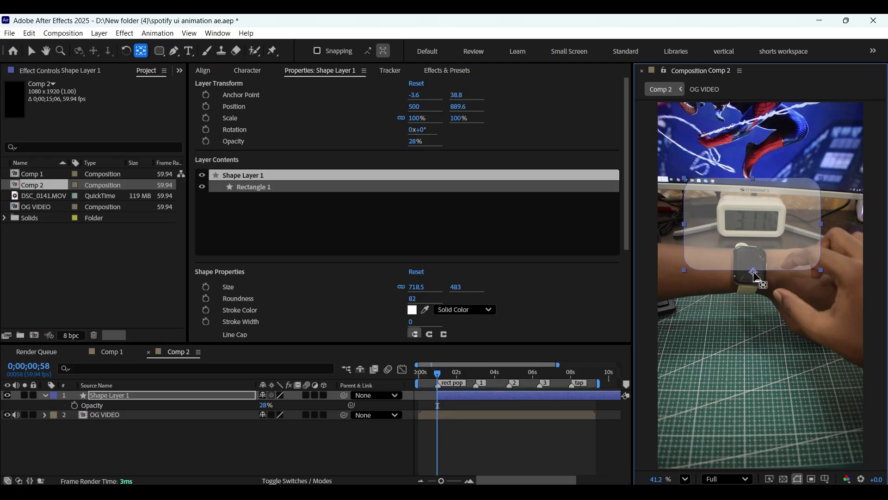
{"action": "left_click", "coordinate": [129, 404]}
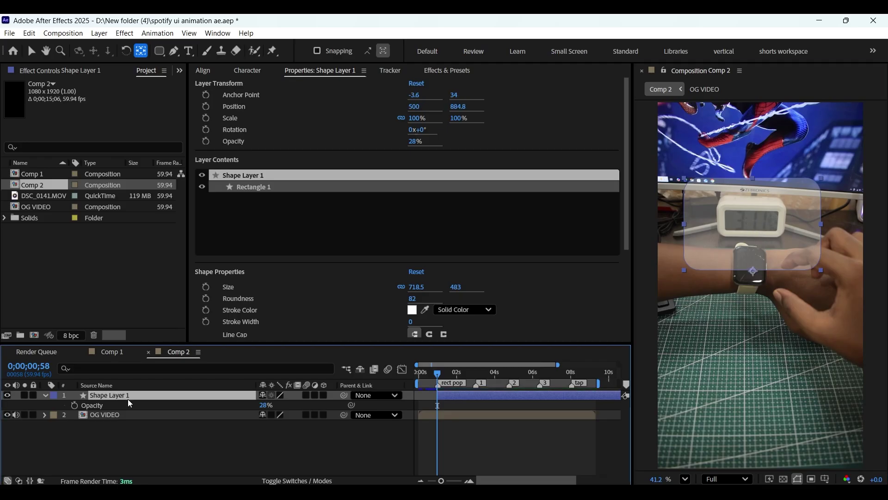
Keyframe the rectangle path's unlinked size from 718.5 × 3 at 0;00;00;58 to 718.5 × 483 at 0;00;01;29.
{"action": "left_click", "coordinate": [45, 395]}
{"action": "left_click", "coordinate": [55, 405]}
{"action": "left_click", "coordinate": [65, 415]}
{"action": "left_click", "coordinate": [74, 424]}
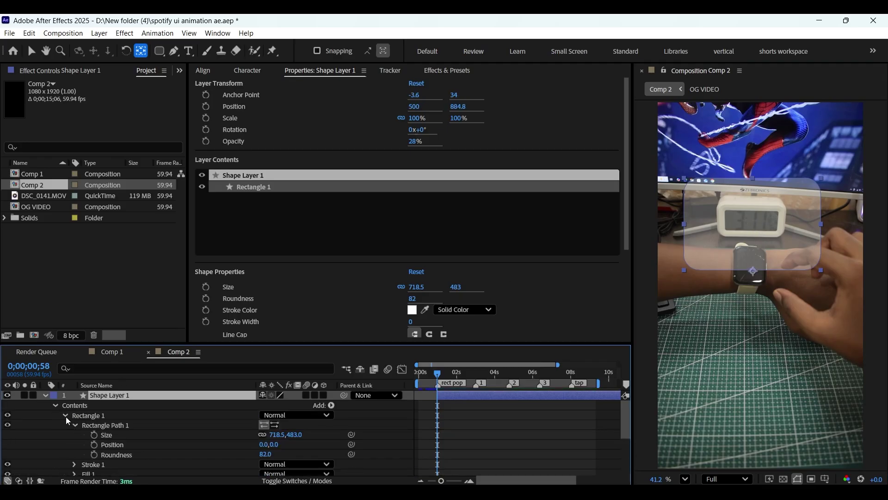
{"action": "key", "text": "space"}
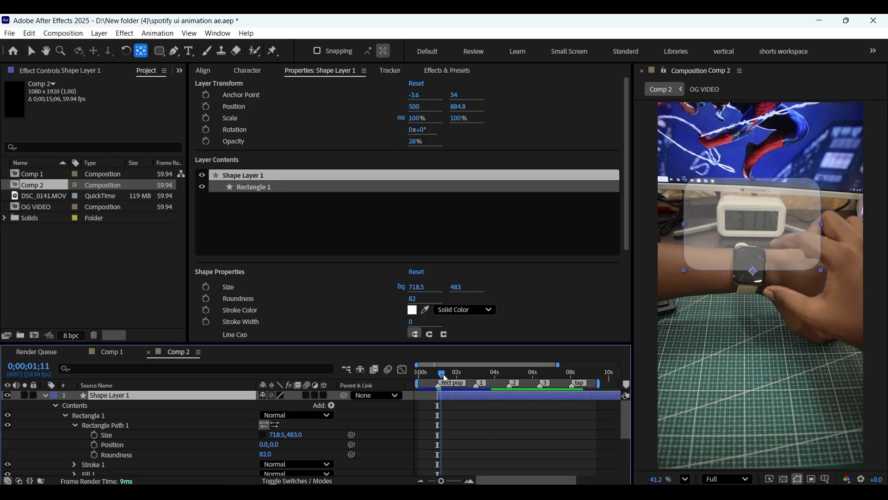
{"action": "left_click", "coordinate": [95, 435]}
{"action": "left_click_drag", "start_coordinate": [450, 378], "coordinate": [438, 378]}
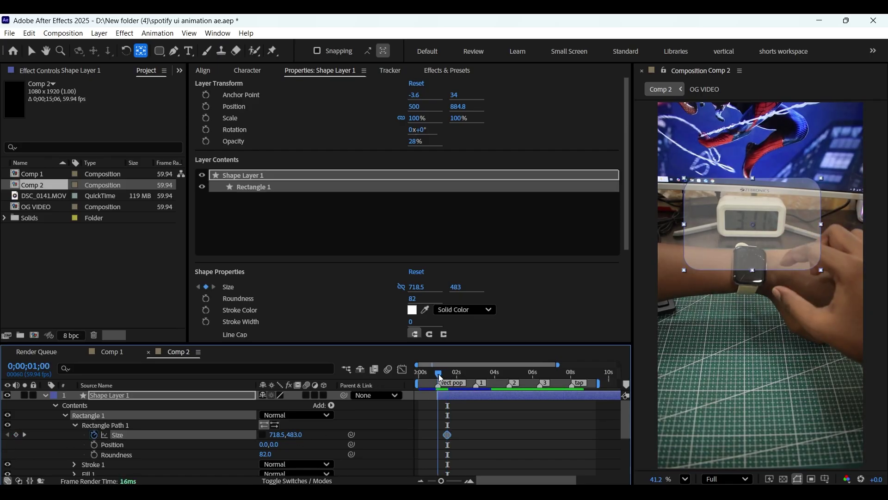
{"action": "left_click_drag", "start_coordinate": [294, 434], "coordinate": [77, 482]}
Keyframe the rectangle layer's position from 500, 1131.8 at 0;00;00;58 to 500, 884.8 at 0;00;01;29, and preview the pop-up.
{"action": "left_click", "coordinate": [144, 392]}
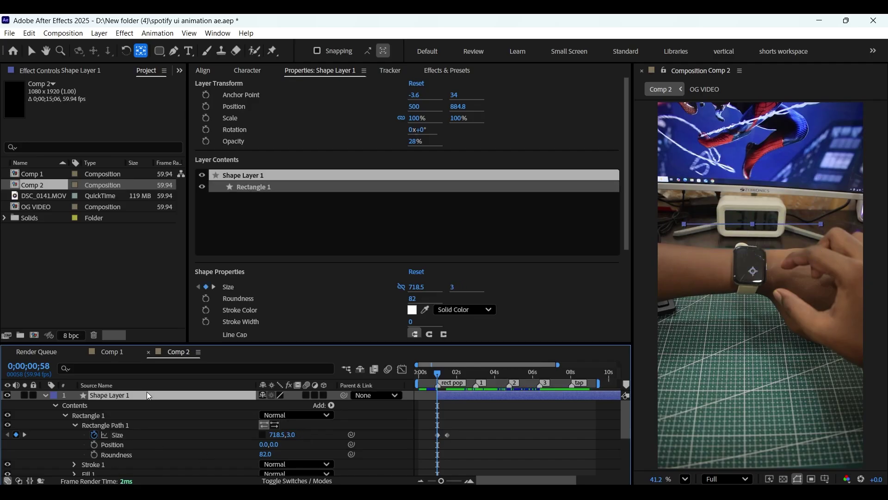
{"action": "key", "text": "p"}
{"action": "left_click", "coordinate": [74, 405]}
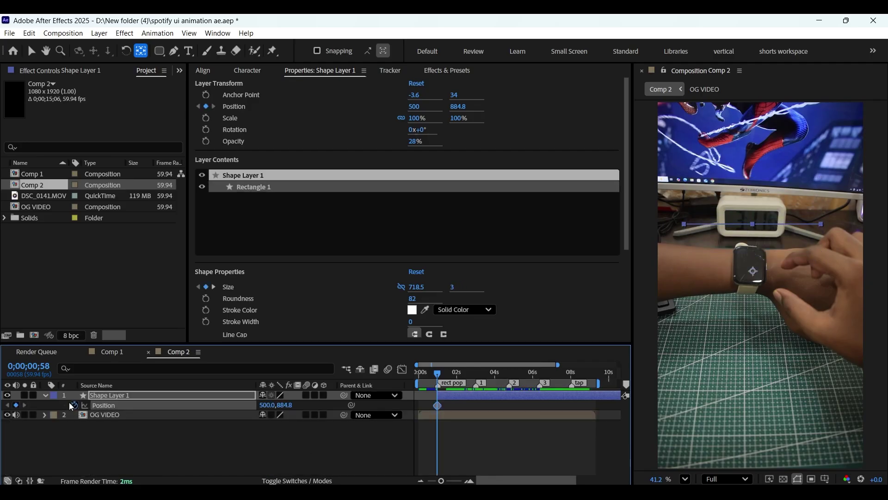
{"action": "key", "text": "u"}
{"action": "left_click", "coordinate": [25, 405]}
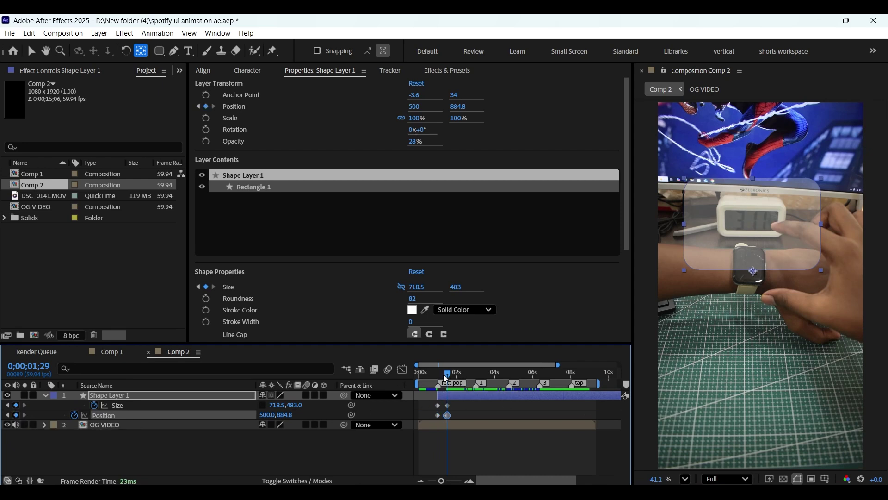
{"action": "left_click", "coordinate": [7, 415]}
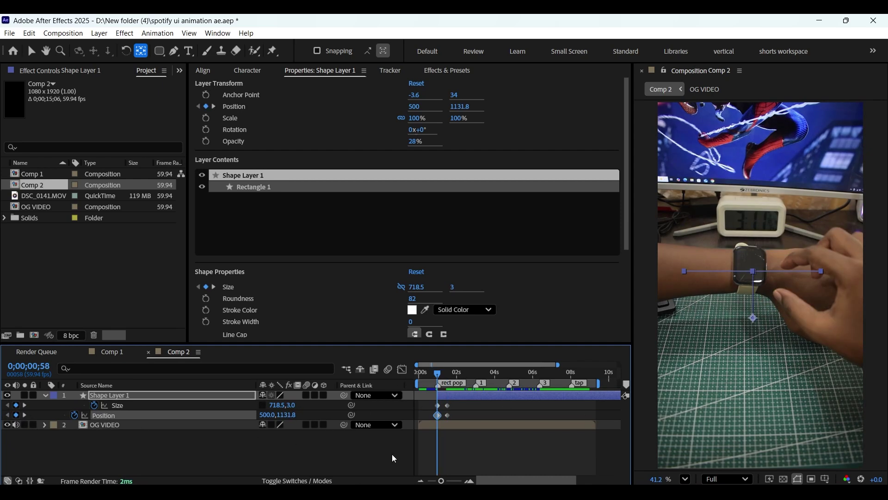
{"action": "key", "text": "space"}
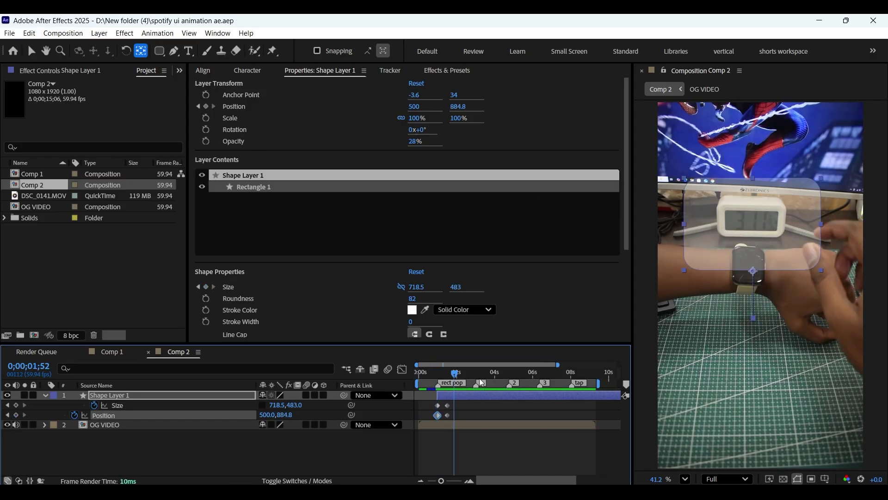
{"action": "key", "text": "space"}
{"action": "key", "text": "F2"}
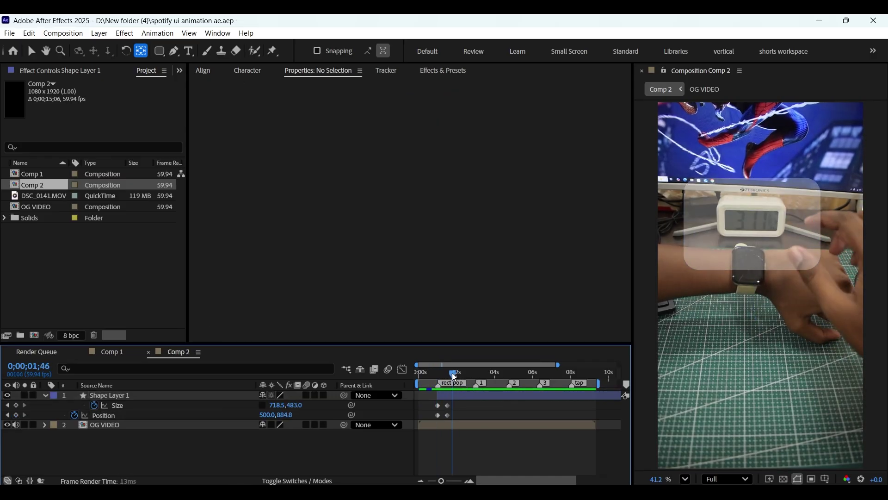
Add a shape layer at 0;00;01;29 and draw a white circle over the translucent card's upper-left corner.
{"action": "key", "text": "j"}
{"action": "right_click", "coordinate": [121, 462]}
{"action": "mouse_move", "coordinate": [159, 306]}
{"action": "left_click", "coordinate": [314, 388]}
{"action": "left_click_drag", "start_coordinate": [159, 50], "coordinate": [213, 74]}
{"action": "left_click_drag", "start_coordinate": [665, 159], "coordinate": [703, 197]}
{"action": "key", "text": "v"}
{"action": "key", "text": "F2"}
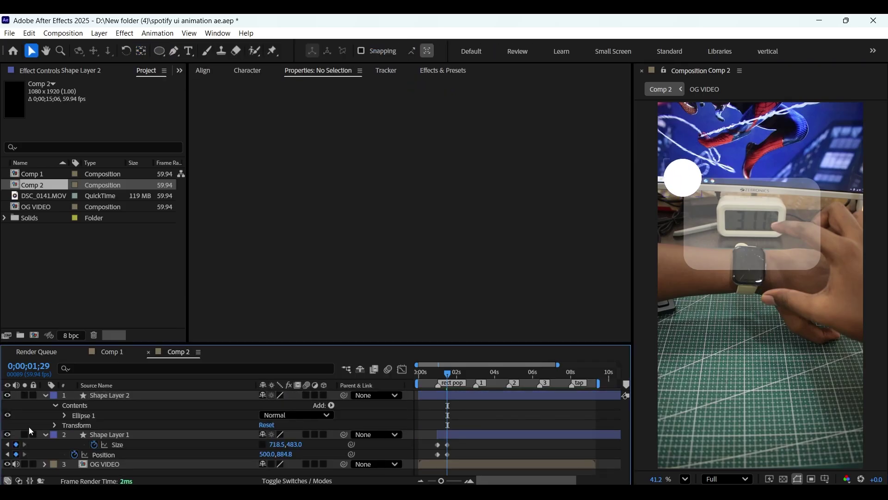
{"action": "left_click", "coordinate": [45, 395]}
{"action": "left_click", "coordinate": [45, 405]}
{"action": "right_click", "coordinate": [149, 434]}
{"action": "mouse_move", "coordinate": [208, 301]}
{"action": "left_click", "coordinate": [329, 318]}
{"action": "type", "text": "@travis_scott"}
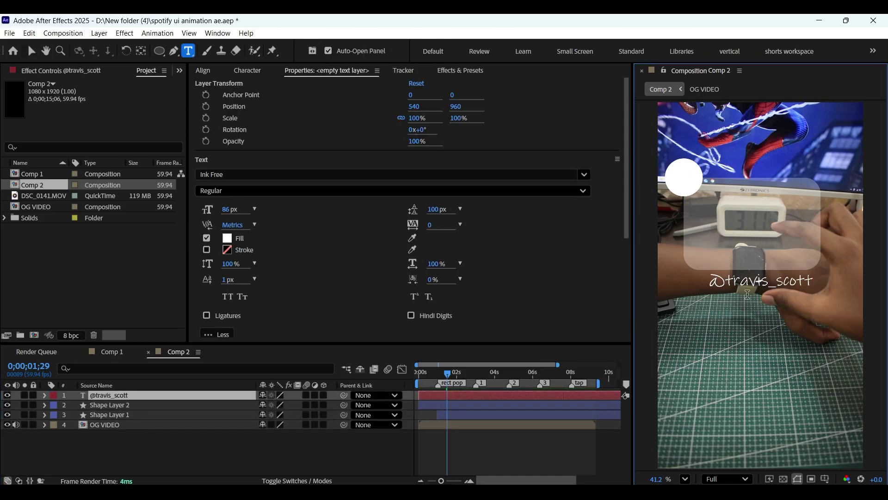
Format the handle text in black Coolvetica Light at 78 px and place it near the card's upper edge.
{"action": "left_click", "coordinate": [228, 238]}
{"action": "left_click", "coordinate": [557, 184]}
{"action": "left_click_drag", "start_coordinate": [785, 281], "coordinate": [777, 199]}
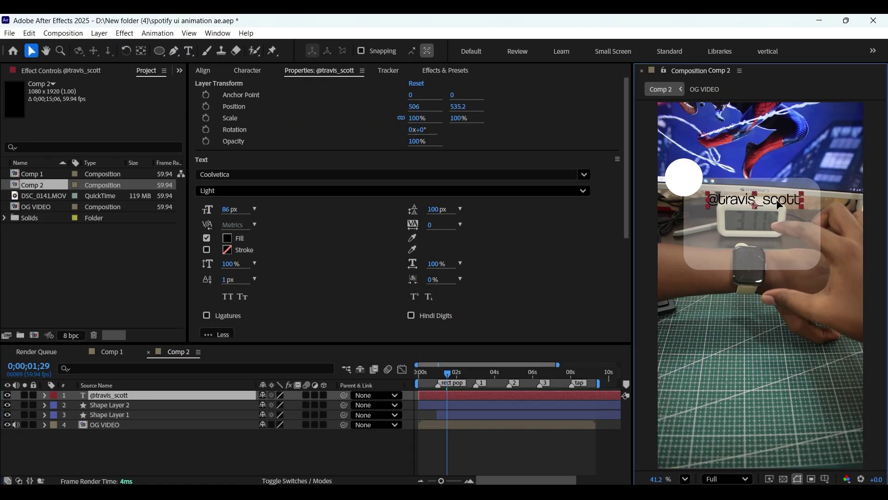
{"action": "left_click", "coordinate": [169, 454]}
{"action": "left_click", "coordinate": [141, 394]}
{"action": "left_click", "coordinate": [192, 452]}
Duplicate the handle text, change the copy to "117 Posts" on two lines at 72 px, and place it on the card's left half.
{"action": "left_click", "coordinate": [113, 396]}
{"action": "key", "text": "ctrl+d"}
{"action": "double_click", "coordinate": [115, 396]}
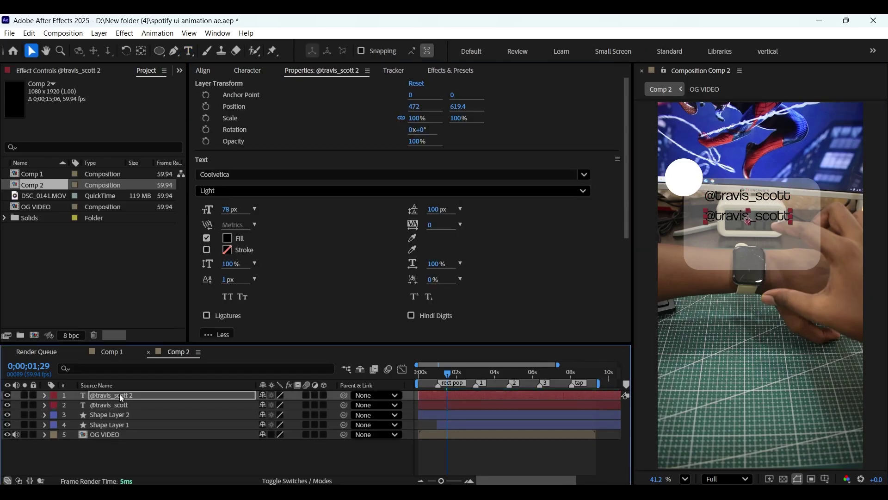
{"action": "type", "text": "117"}
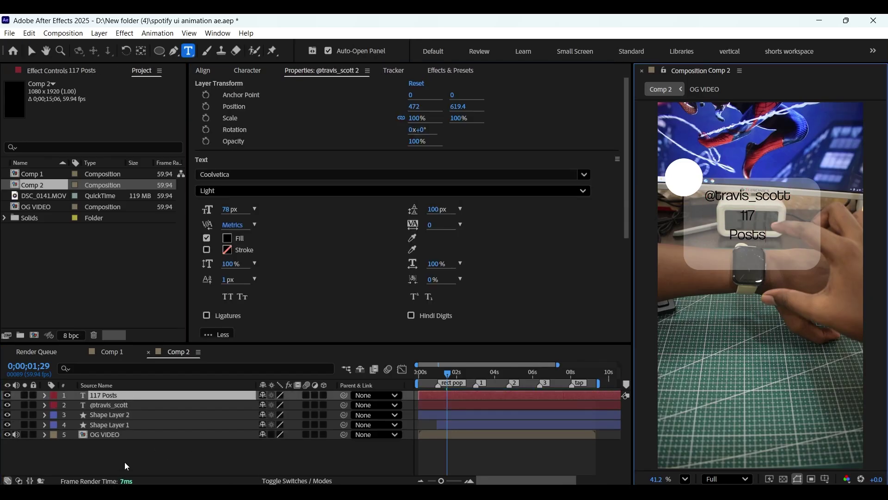
{"action": "left_click", "coordinate": [107, 393]}
{"action": "key", "text": "ctrl+s"}
Duplicate the "117 Posts" text onto the card's right half and change it to "60M Followers" on two lines.
{"action": "left_click", "coordinate": [136, 396]}
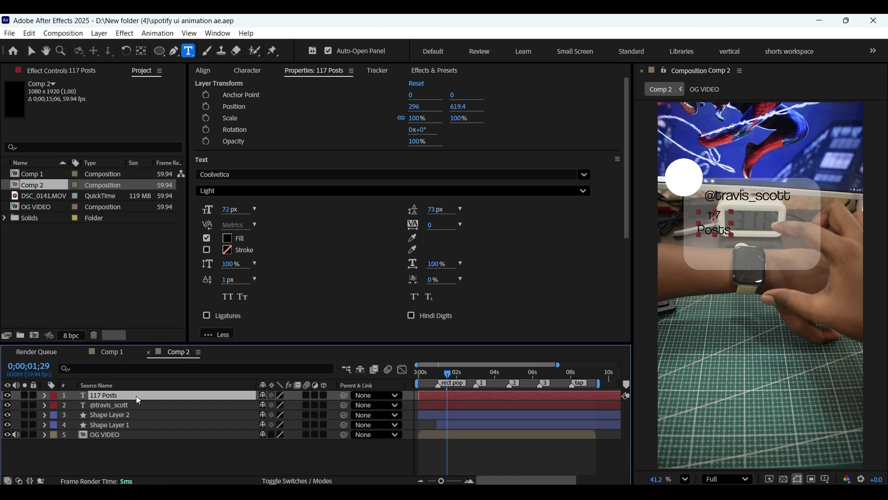
{"action": "key", "text": "ctrl+d"}
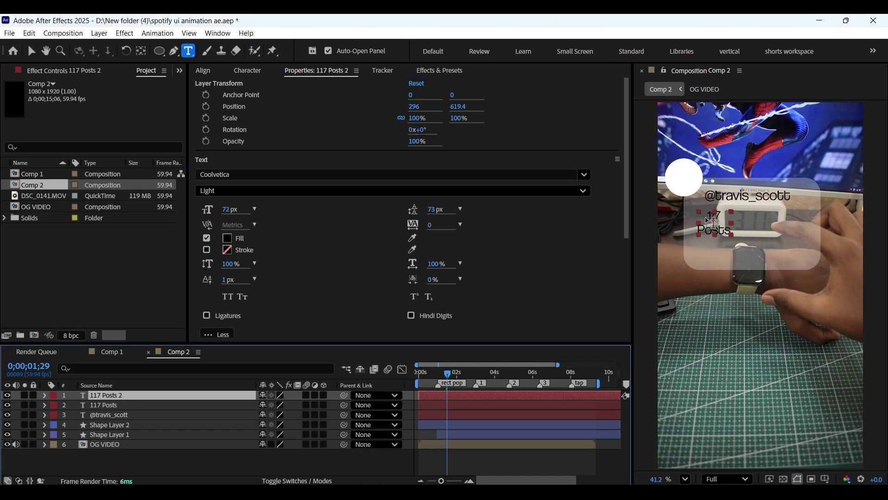
{"action": "left_click_drag", "start_coordinate": [712, 221], "coordinate": [781, 221]}
{"action": "double_click", "coordinate": [781, 221]}
{"action": "type", "text": "60M"}
{"action": "key", "text": "Return"}
{"action": "type", "text": "Followers"}
{"action": "left_click", "coordinate": [185, 463]}
{"action": "key", "text": "v"}
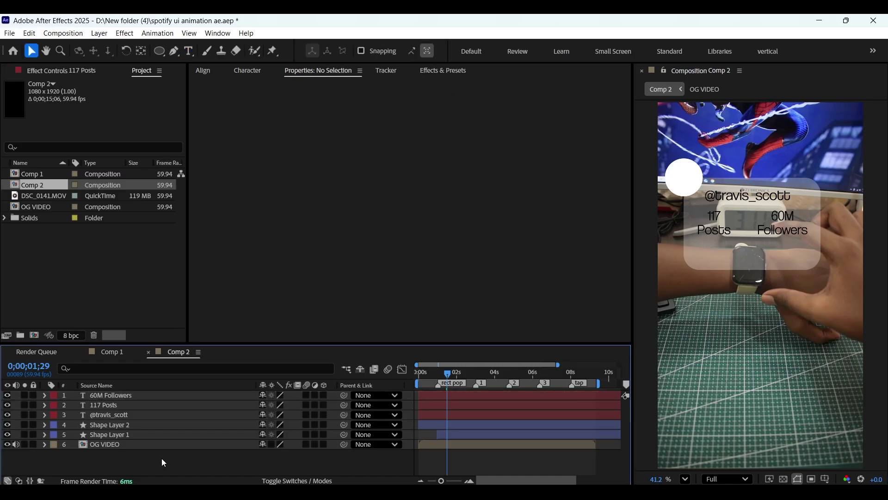
Draw a vertical black divider line with an 11 px stroke between the posts and followers texts using the Pen tool.
{"action": "left_click", "coordinate": [172, 52]}
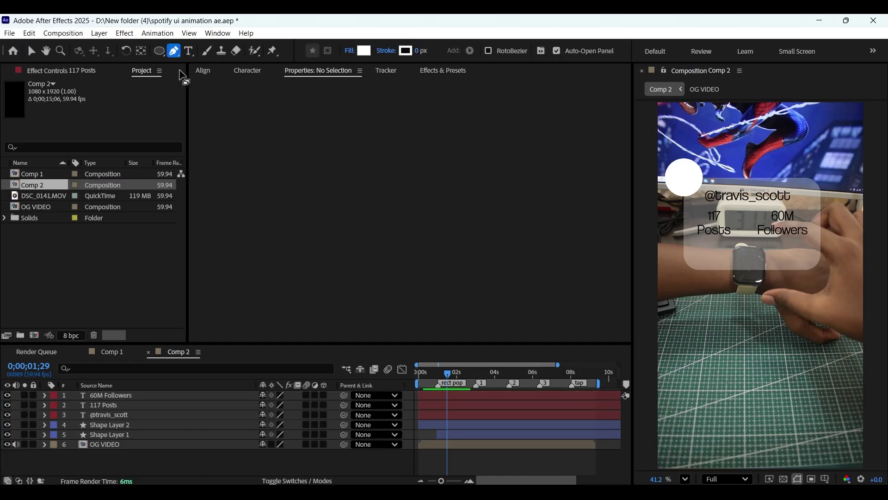
{"action": "key", "text": "ctrl+f"}
{"action": "type", "text": "roun"}
{"action": "left_click", "coordinate": [745, 207]}
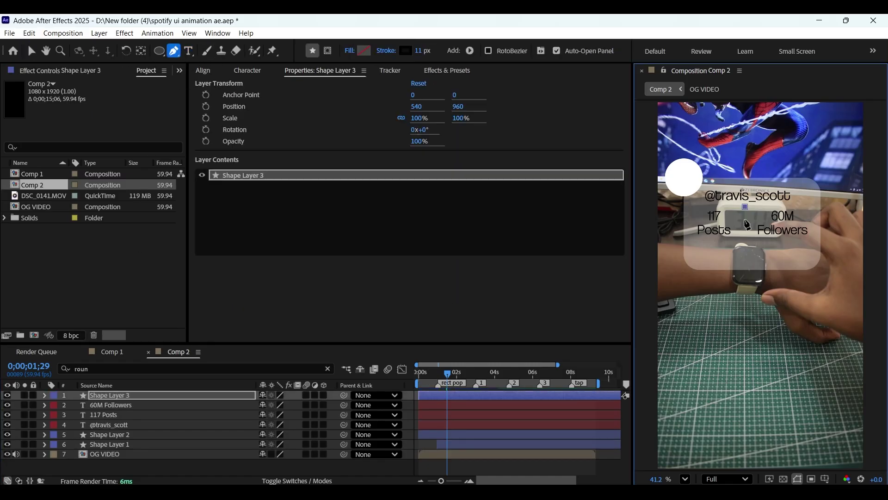
Nudge the "117 Posts" and "60M Followers" texts up slightly together.
{"action": "left_click", "coordinate": [104, 415]}
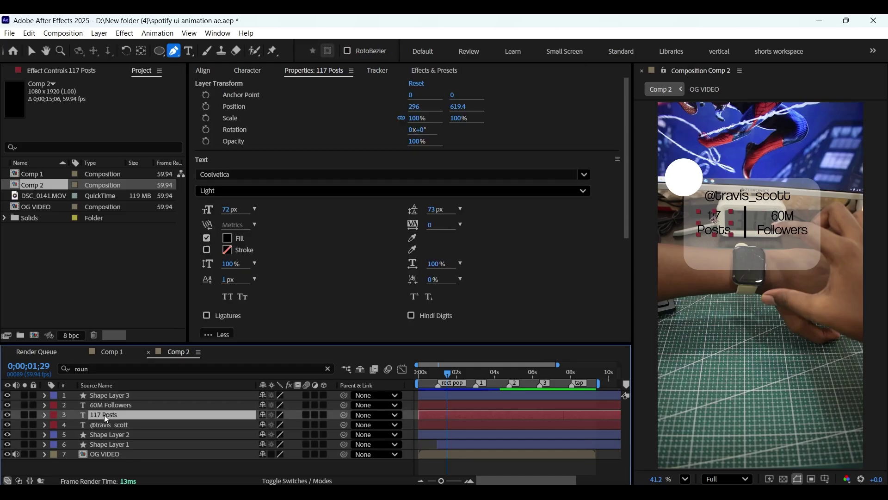
{"action": "left_click", "coordinate": [108, 404], "text": "ctrl"}
{"action": "key", "text": "shift+Up"}
{"action": "left_click", "coordinate": [131, 470]}
Add a shape layer and draw a strokeless blue rounded rectangle about 481 × 109 px along the card's lower edge as a button.
{"action": "right_click", "coordinate": [130, 470]}
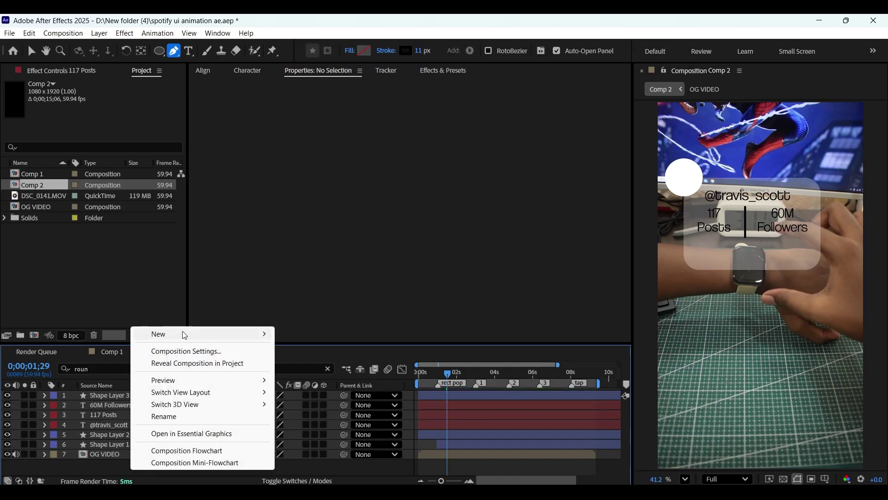
{"action": "mouse_move", "coordinate": [195, 333]}
{"action": "left_click", "coordinate": [321, 409]}
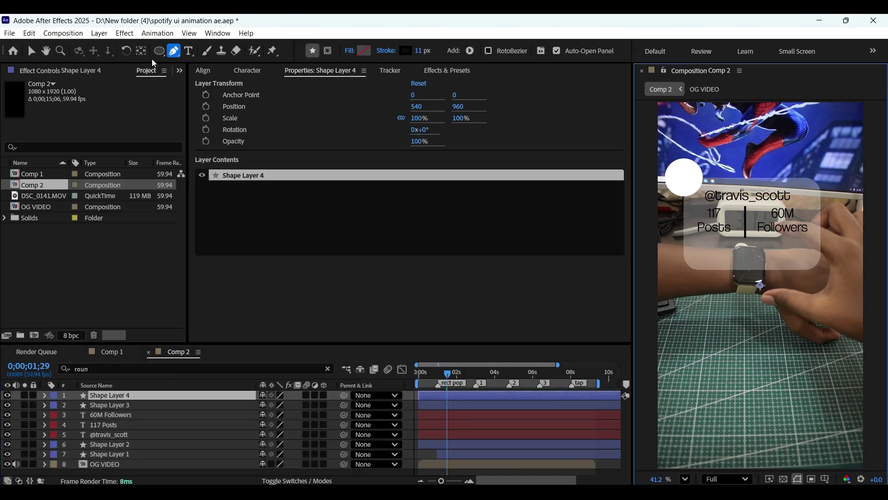
{"action": "left_click", "coordinate": [159, 51]}
{"action": "left_click_drag", "start_coordinate": [161, 57], "coordinate": [185, 62]}
{"action": "left_click", "coordinate": [386, 51]}
{"action": "left_click", "coordinate": [458, 287]}
{"action": "left_click", "coordinate": [364, 51]}
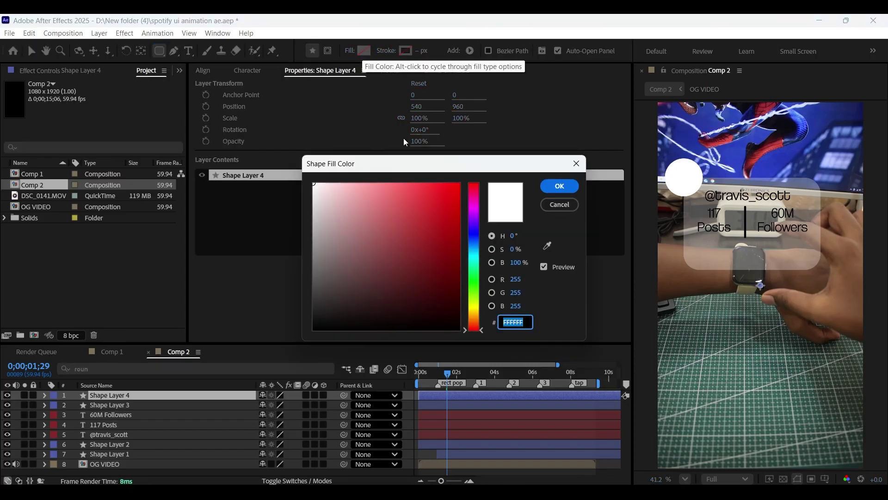
{"action": "left_click", "coordinate": [482, 244]}
{"action": "left_click", "coordinate": [457, 185]}
{"action": "left_click", "coordinate": [559, 185]}
{"action": "left_click_drag", "start_coordinate": [711, 241], "coordinate": [802, 261]}
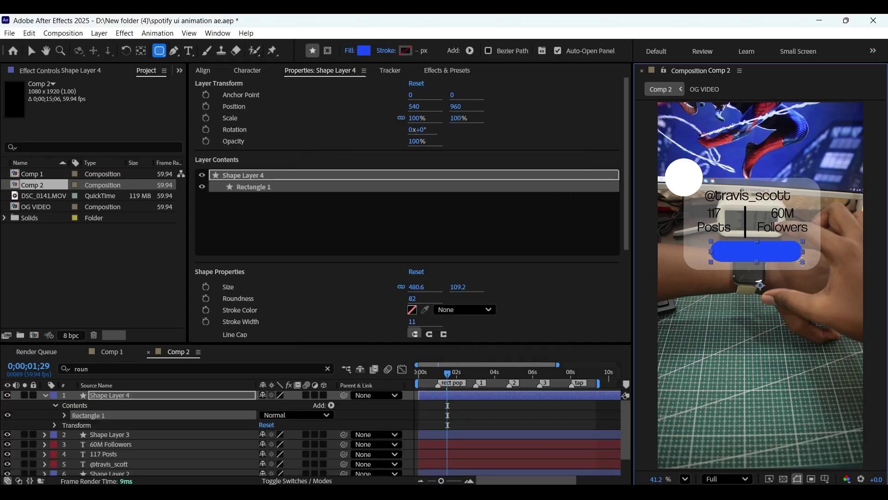
{"action": "key", "text": "v"}
{"action": "left_click", "coordinate": [23, 373]}
Duplicate the handle text, bring the copy to the top of the layer stack, and place it over the blue button.
{"action": "left_click", "coordinate": [132, 434]}
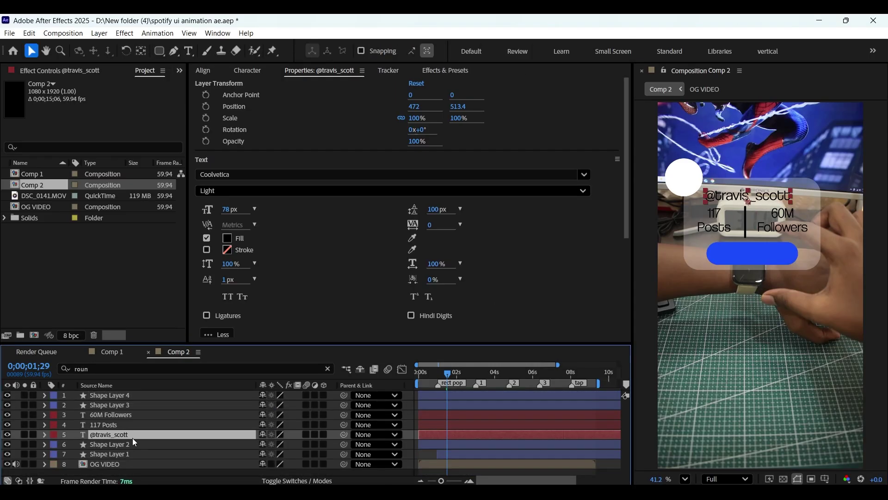
{"action": "key", "text": "ctrl+d"}
{"action": "left_click_drag", "start_coordinate": [126, 435], "coordinate": [125, 393]}
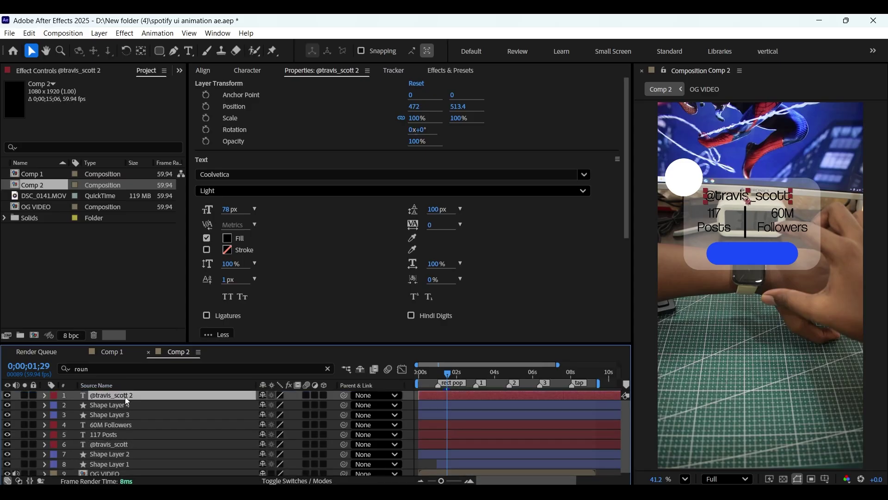
{"action": "left_click_drag", "start_coordinate": [767, 202], "coordinate": [770, 259]}
Change the copied text to "Following" in white and center it on the blue button.
{"action": "double_click", "coordinate": [770, 259]}
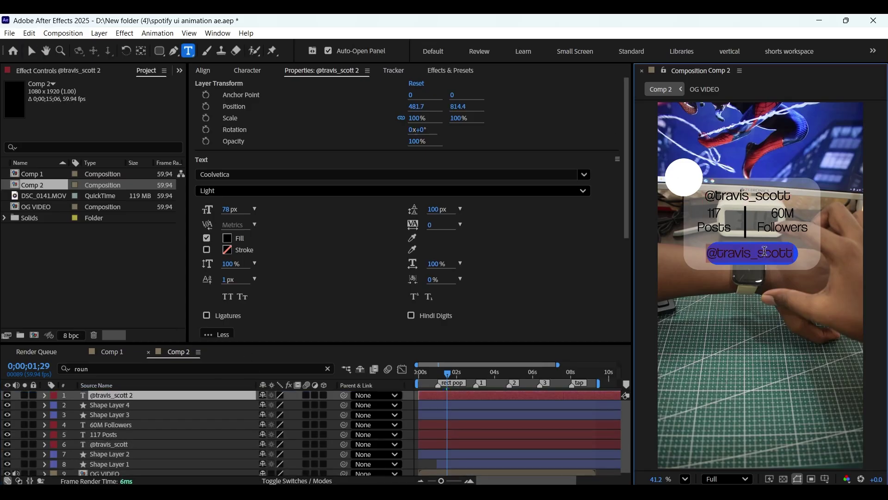
{"action": "type", "text": "Following"}
{"action": "left_click", "coordinate": [227, 238]}
{"action": "key", "text": "Escape"}
{"action": "left_click", "coordinate": [409, 394]}
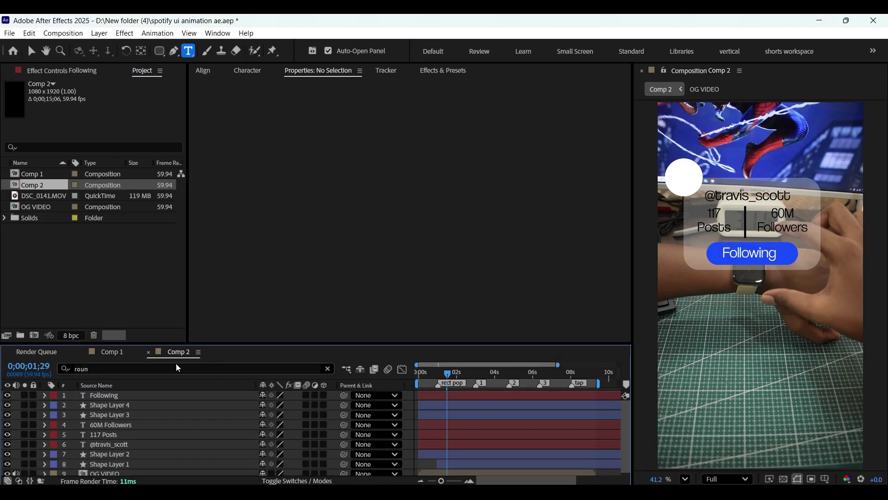
{"action": "left_click", "coordinate": [123, 405]}
{"action": "left_click", "coordinate": [137, 395]}
{"action": "left_click", "coordinate": [137, 396], "text": "ctrl"}
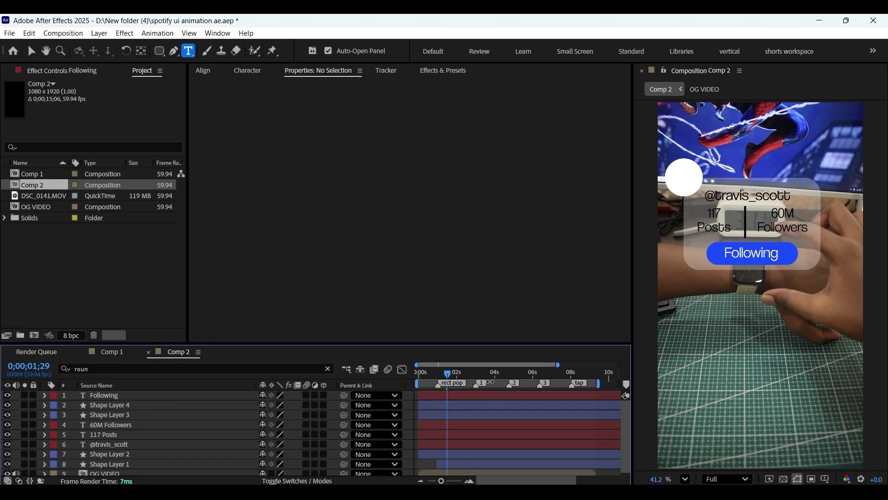
Trim the seven text and shape layers above Shape Layer 1 to start at the rect pop marker, 0;00;01;02, and preview.
{"action": "left_click", "coordinate": [439, 372]}
{"action": "left_click_drag", "start_coordinate": [439, 372], "coordinate": [438, 372]}
{"action": "left_click", "coordinate": [124, 454]}
{"action": "left_click", "coordinate": [128, 397], "text": "shift"}
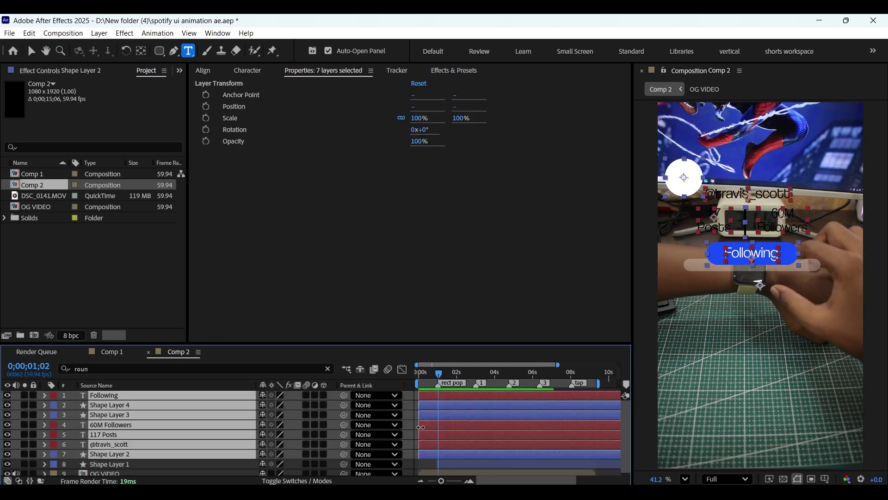
{"action": "left_click_drag", "start_coordinate": [419, 425], "coordinate": [438, 435]}
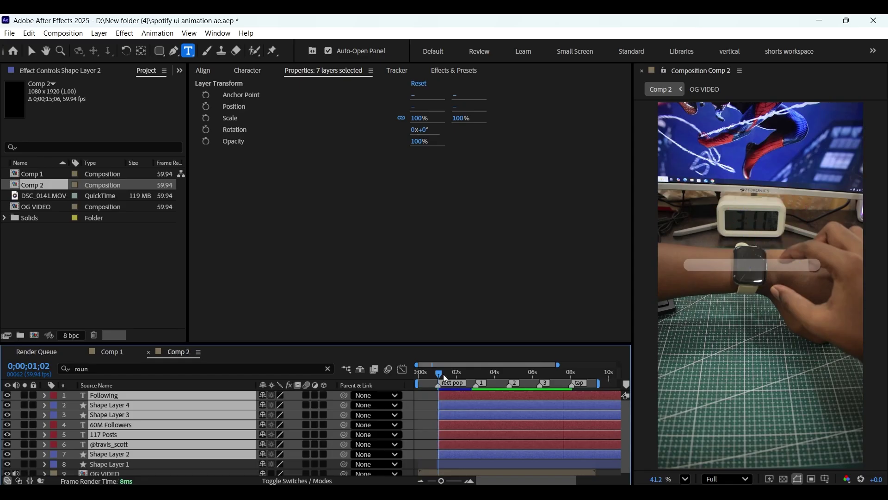
{"action": "key", "text": "space"}
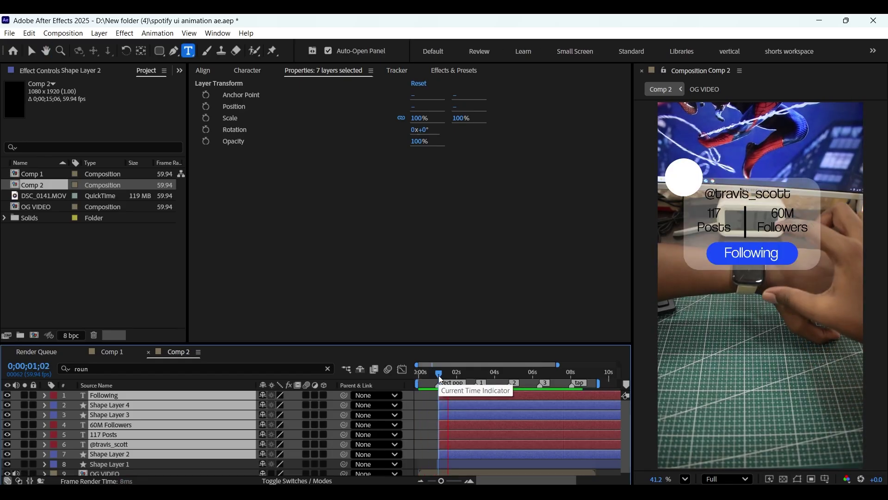
{"action": "left_click", "coordinate": [404, 462]}
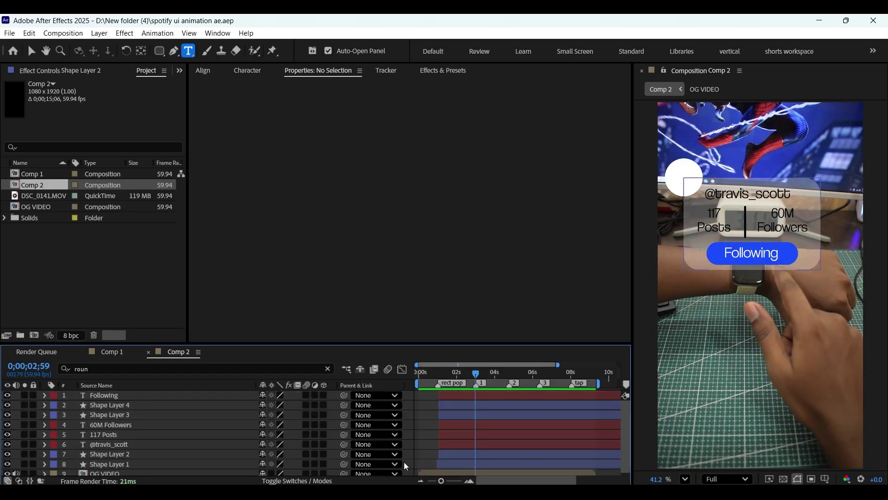
Set Position keyframes at 0;00;01;06 on the six layers from Following down to the handle text.
{"action": "left_click", "coordinate": [102, 396]}
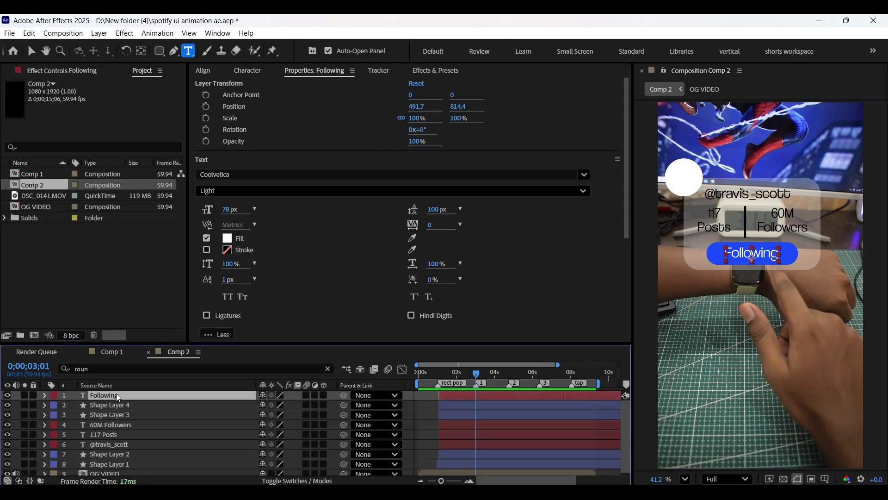
{"action": "left_click", "coordinate": [119, 445], "text": "shift"}
{"action": "left_click", "coordinate": [440, 373]}
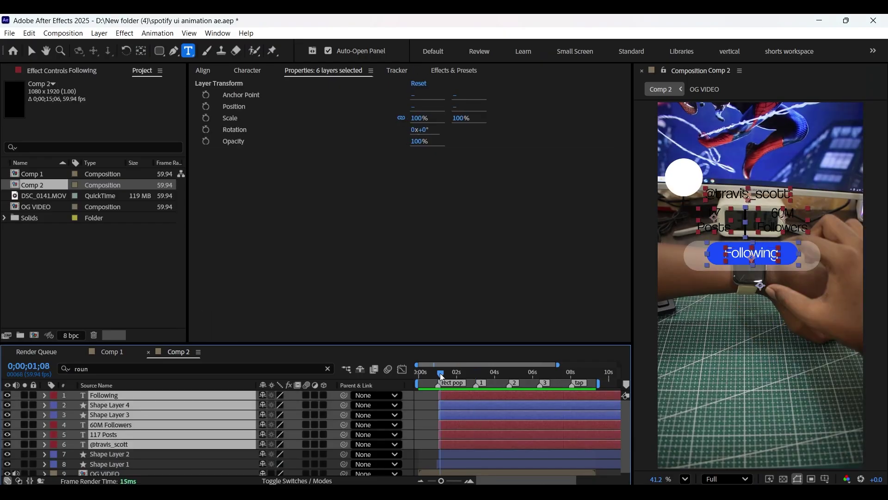
{"action": "key", "text": "p"}
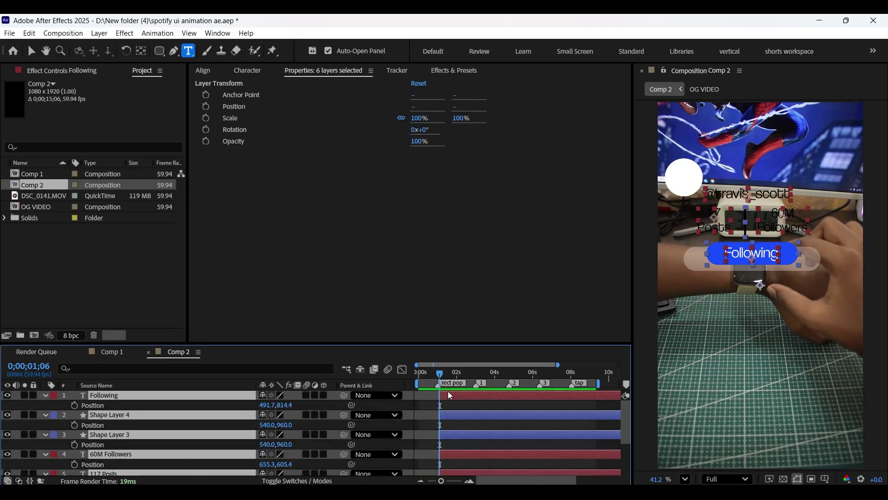
{"action": "left_click", "coordinate": [74, 406]}
{"action": "left_click", "coordinate": [458, 378]}
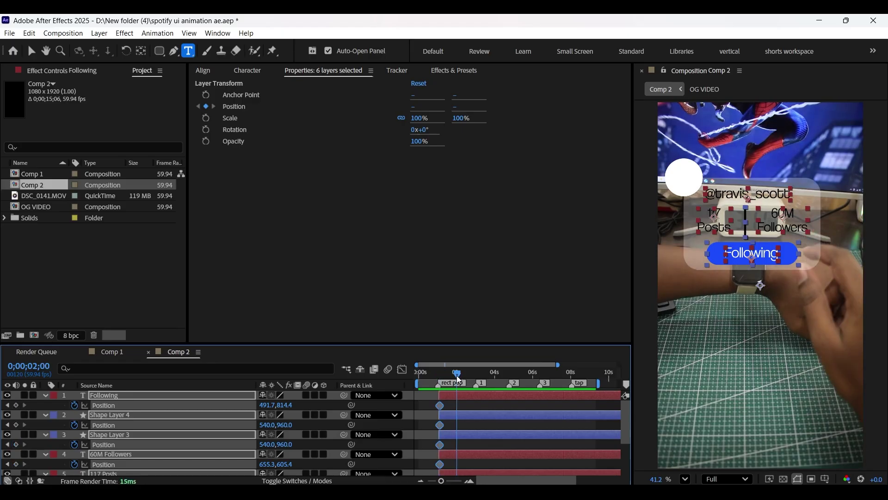
Add ending Position keyframes at 0;00;02;04, then lower the six layers' starting keyframes together, bringing the Following text to 491.7, 1254.4.
{"action": "left_click_drag", "start_coordinate": [458, 379], "coordinate": [460, 379]}
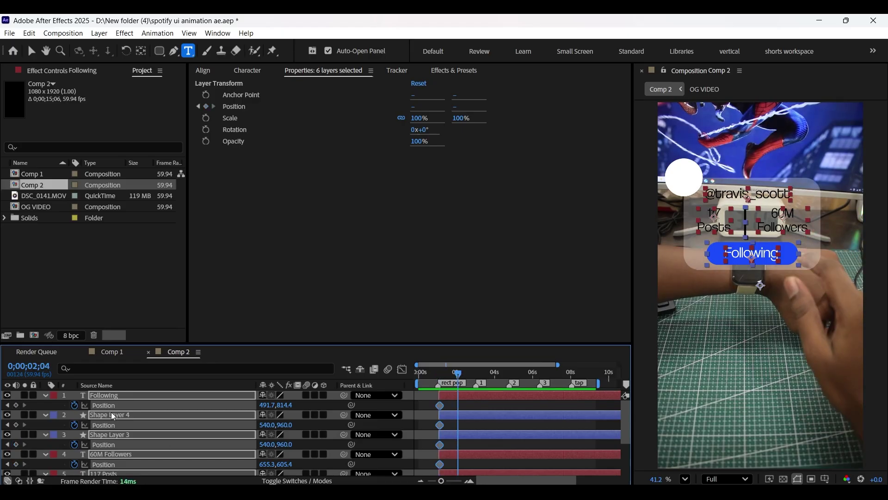
{"action": "left_click", "coordinate": [6, 406]}
{"action": "left_click_drag", "start_coordinate": [294, 400], "coordinate": [485, 459]}
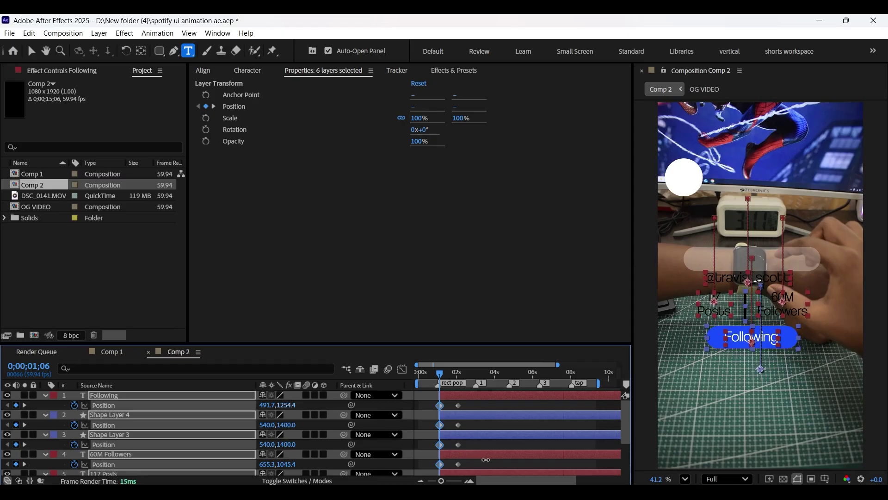
{"action": "left_click_drag", "start_coordinate": [433, 343], "coordinate": [433, 292]}
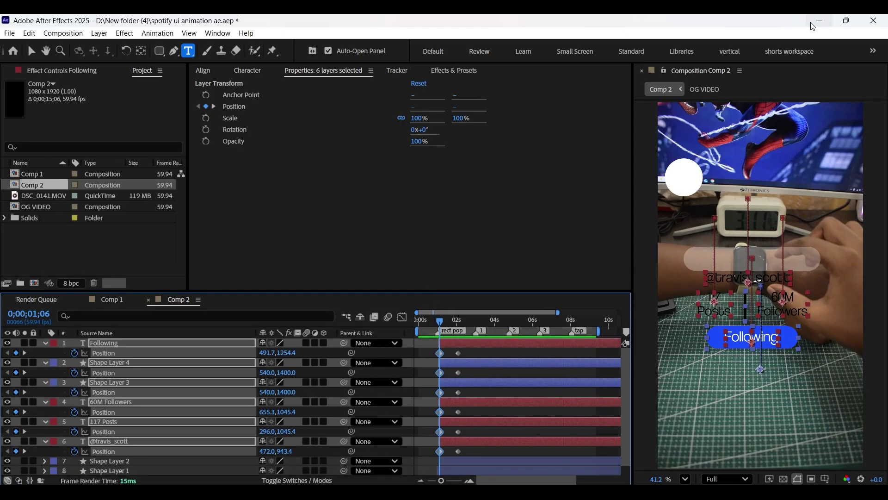
Paste the copied bounce expression (amp = .04, freq = 1.8) into the Position of Following, Shape Layer 4 and Shape Layer 3.
{"action": "key", "text": "F2"}
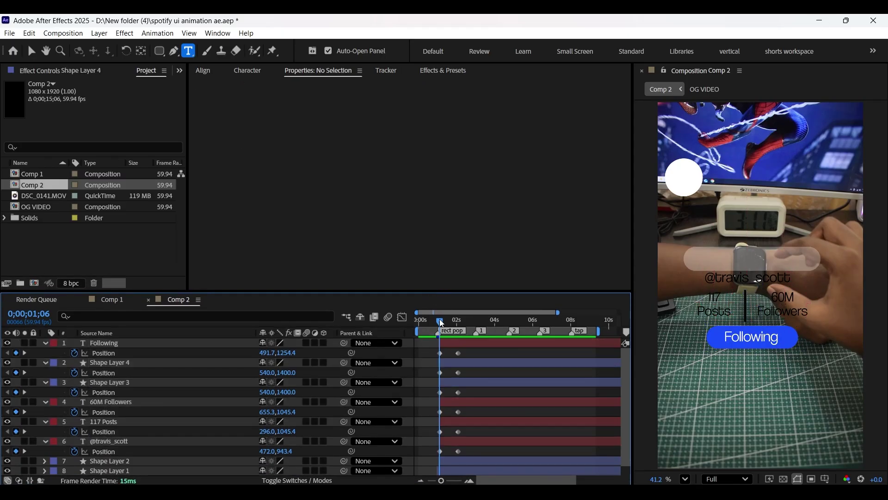
{"action": "left_click", "coordinate": [75, 353], "text": "alt"}
{"action": "key", "text": "ctrl+v"}
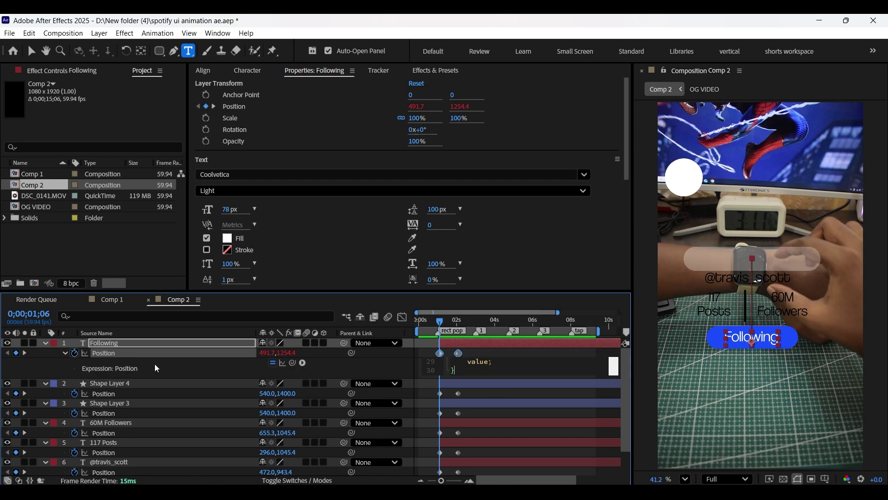
{"action": "left_click", "coordinate": [365, 371]}
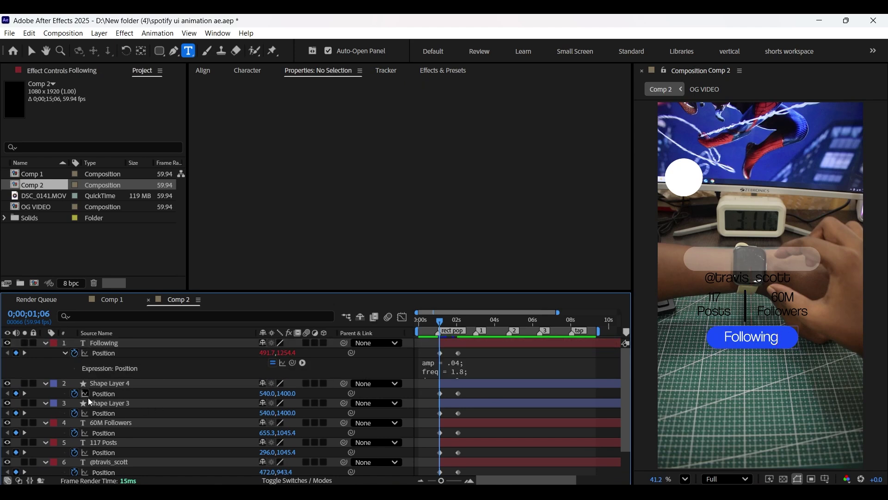
{"action": "left_click", "coordinate": [75, 393], "text": "alt"}
{"action": "key", "text": "ctrl+v"}
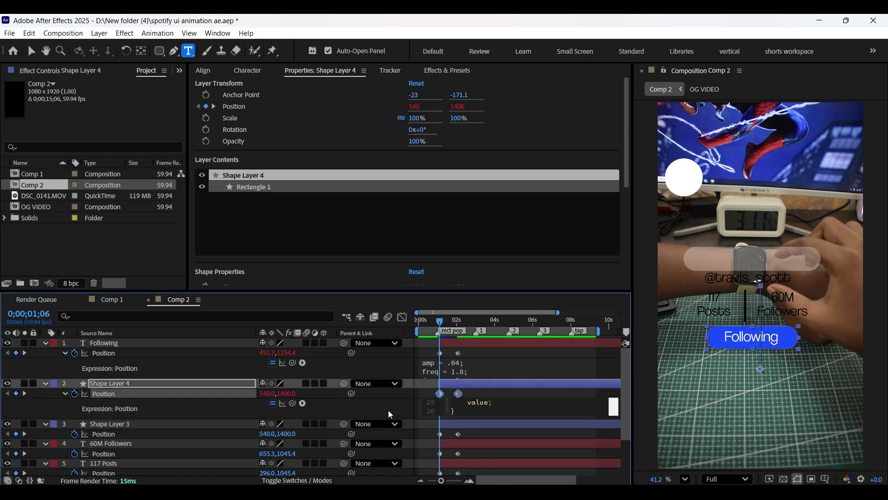
{"action": "left_click", "coordinate": [388, 413]}
{"action": "left_click", "coordinate": [74, 433], "text": "alt"}
{"action": "key", "text": "ctrl+v"}
{"action": "left_click", "coordinate": [374, 402]}
Paste the same bounce expression into the Position of 60M Followers, 117 Posts and the handle text, and preview the entrance.
{"action": "left_click", "coordinate": [74, 419], "text": "alt"}
{"action": "key", "text": "ctrl+v"}
{"action": "left_click", "coordinate": [150, 426]}
{"action": "left_click", "coordinate": [74, 426], "text": "alt"}
{"action": "key", "text": "ctrl+v"}
{"action": "left_click", "coordinate": [224, 400]}
{"action": "left_click", "coordinate": [75, 442], "text": "alt"}
{"action": "key", "text": "ctrl+v"}
{"action": "left_click", "coordinate": [438, 319]}
{"action": "left_click", "coordinate": [424, 320]}
{"action": "key", "text": "space"}
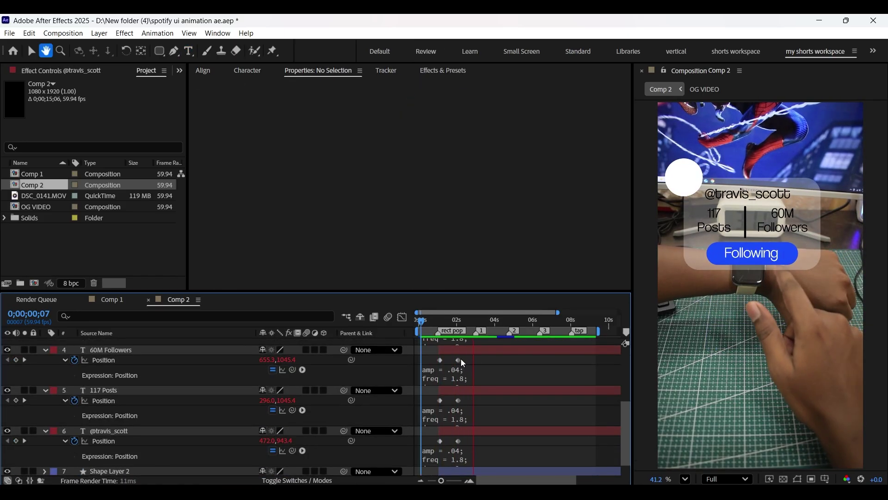
{"action": "key", "text": "space"}
Collapse the expressions and show only the Position keyframes of the six content layers.
{"action": "scroll", "coordinate": [129, 363], "scroll_direction": "up", "scroll_amount": 5}
{"action": "left_click", "coordinate": [129, 362]}
{"action": "left_click", "coordinate": [135, 429], "text": "shift"}
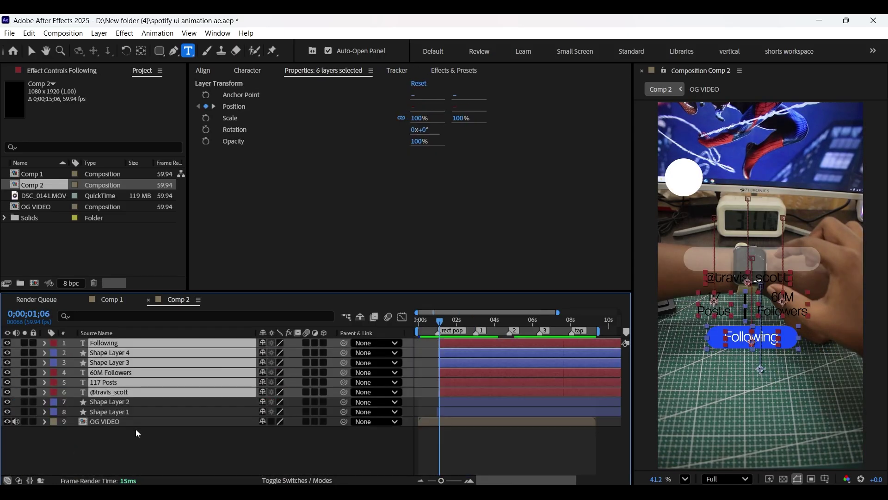
{"action": "key", "text": "p"}
{"action": "left_click", "coordinate": [442, 320]}
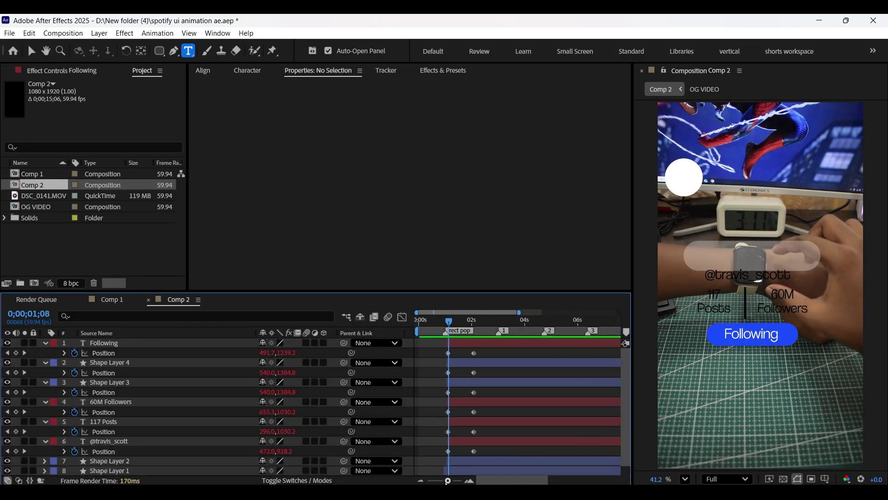
{"action": "key", "text": "equal"}
{"action": "key", "text": "equal"}
Stagger the Position keyframe pairs a few frames apart, from the handle text first up to Following last, and preview.
{"action": "left_click_drag", "start_coordinate": [569, 346], "coordinate": [459, 438]}
{"action": "left_click_drag", "start_coordinate": [548, 407], "coordinate": [479, 348]}
{"action": "left_click_drag", "start_coordinate": [486, 412], "coordinate": [492, 417]}
{"action": "left_click_drag", "start_coordinate": [580, 350], "coordinate": [503, 353]}
{"action": "key", "text": "Page_Down"}
{"action": "key", "text": "Page_Down"}
{"action": "key", "text": "Page_Down"}
{"action": "key", "text": "Page_Down"}
{"action": "left_click", "coordinate": [565, 354]}
{"action": "key", "text": "Page_Down"}
{"action": "key", "text": "Page_Down"}
{"action": "key", "text": "Page_Down"}
{"action": "key", "text": "Page_Down"}
{"action": "key", "text": "Page_Down"}
{"action": "key", "text": "Page_Down"}
{"action": "key", "text": "Page_Down"}
{"action": "left_click", "coordinate": [485, 357]}
{"action": "left_click", "coordinate": [471, 320]}
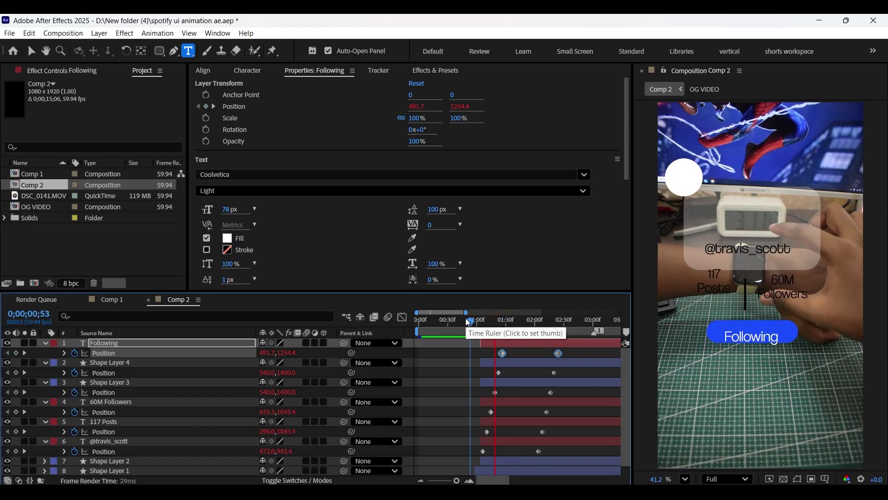
{"action": "key", "text": "space"}
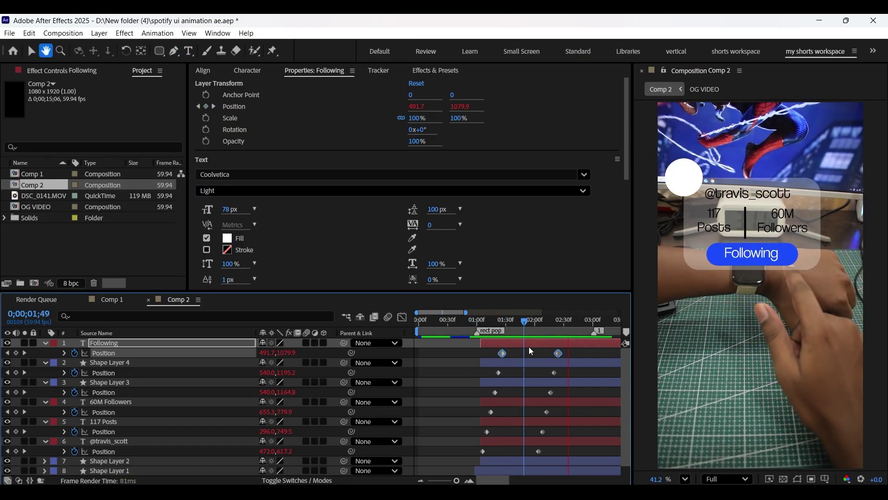
Shift the six layers' ending Position keyframes earlier, with the handle text's at 0;00;01;43, and preview the faster entrance.
{"action": "left_click_drag", "start_coordinate": [523, 323], "coordinate": [482, 323]}
{"action": "left_click_drag", "start_coordinate": [572, 356], "coordinate": [519, 456]}
{"action": "left_click", "coordinate": [479, 322]}
{"action": "key", "text": "space"}
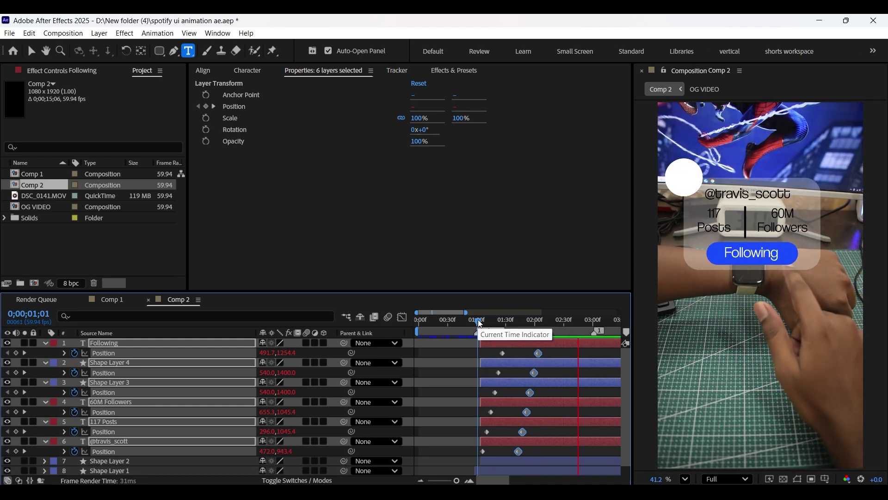
Rename Shape Layer 1 as OG RECTANGLE and Shape Layer 2 as circle.
{"action": "left_click", "coordinate": [18, 480]}
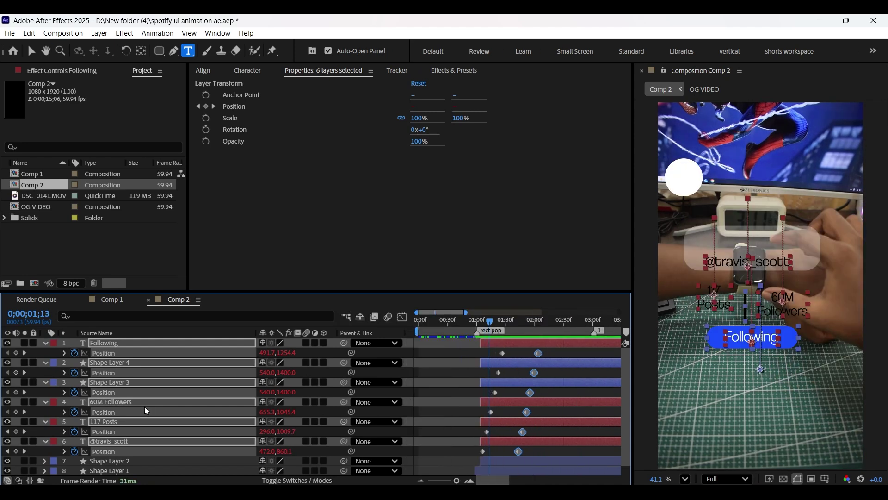
{"action": "key", "text": "F4"}
{"action": "scroll", "coordinate": [146, 406], "scroll_direction": "down", "scroll_amount": 1}
{"action": "left_click", "coordinate": [115, 461]}
{"action": "key", "text": "Return"}
{"action": "type", "text": "OG RECTA"}
{"action": "key", "text": "Return"}
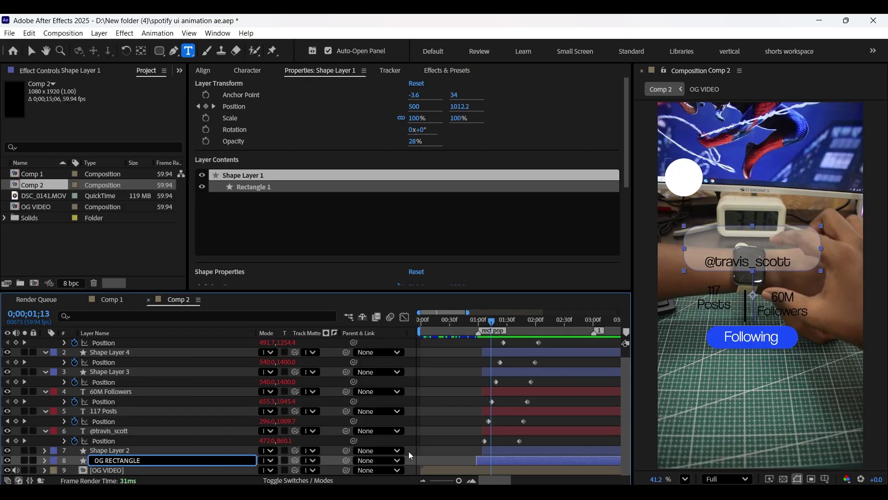
{"action": "left_click", "coordinate": [409, 451]}
{"action": "key", "text": "Return"}
{"action": "type", "text": "circle"}
{"action": "key", "text": "Return"}
Duplicate OG RECTANGLE and rename the copy as dummy rect.
{"action": "left_click", "coordinate": [117, 460]}
{"action": "key", "text": "t"}
{"action": "key", "text": "ctrl+d"}
{"action": "right_click", "coordinate": [117, 451]}
{"action": "left_click", "coordinate": [157, 419]}
{"action": "type", "text": "dumm"}
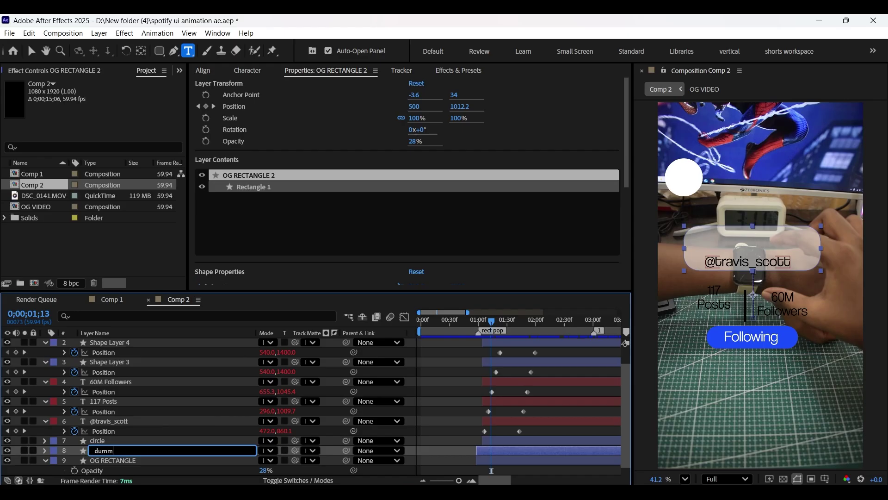
{"action": "type", "text": "y rect"}
{"action": "key", "text": "Return"}
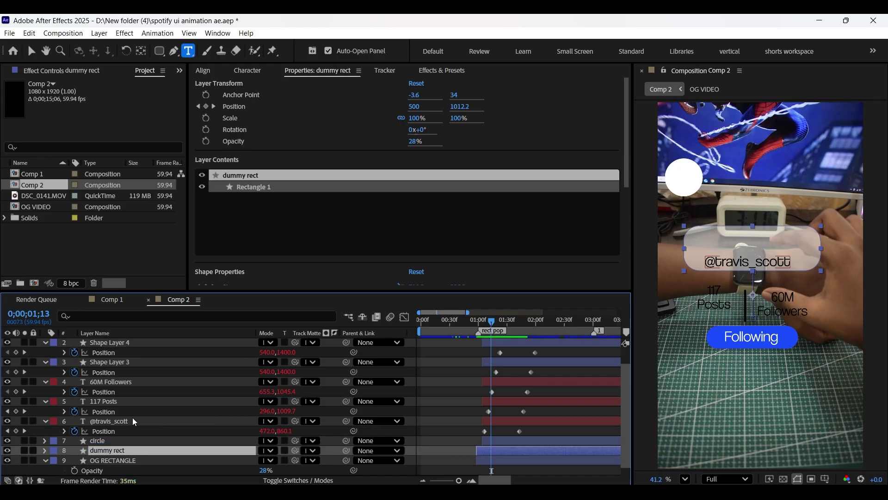
Set dummy rect as the track matte of the six content layers from Following to the handle text.
{"action": "scroll", "coordinate": [131, 407], "scroll_direction": "up", "scroll_amount": 1}
{"action": "left_click", "coordinate": [123, 346]}
{"action": "left_click", "coordinate": [122, 441], "text": "shift"}
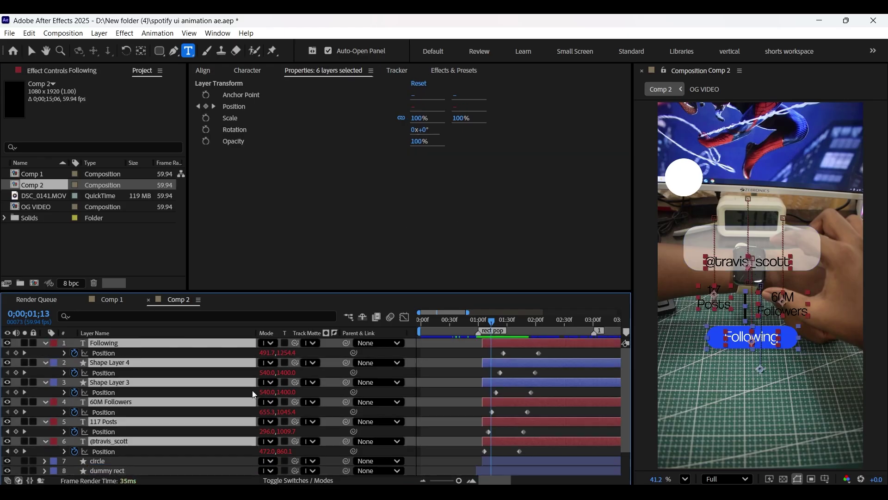
{"action": "left_click_drag", "start_coordinate": [296, 342], "coordinate": [123, 441]}
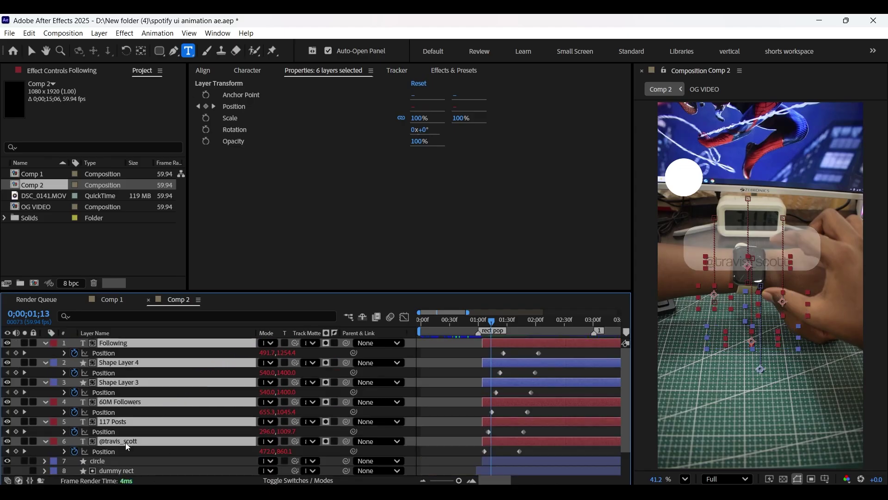
Set the opacity of dummy rect to 100% and preview the masked entrance.
{"action": "left_click", "coordinate": [124, 461]}
{"action": "left_click", "coordinate": [135, 469]}
{"action": "key", "text": "t"}
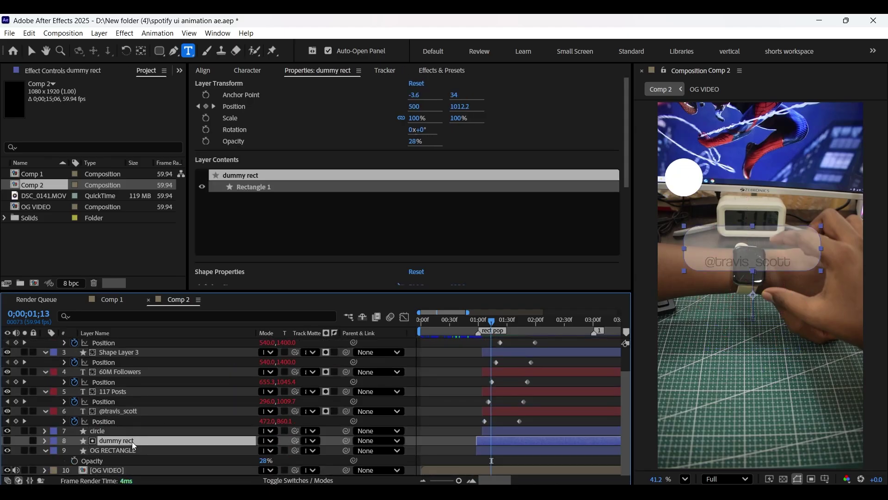
{"action": "left_click_drag", "start_coordinate": [265, 454], "coordinate": [340, 443]}
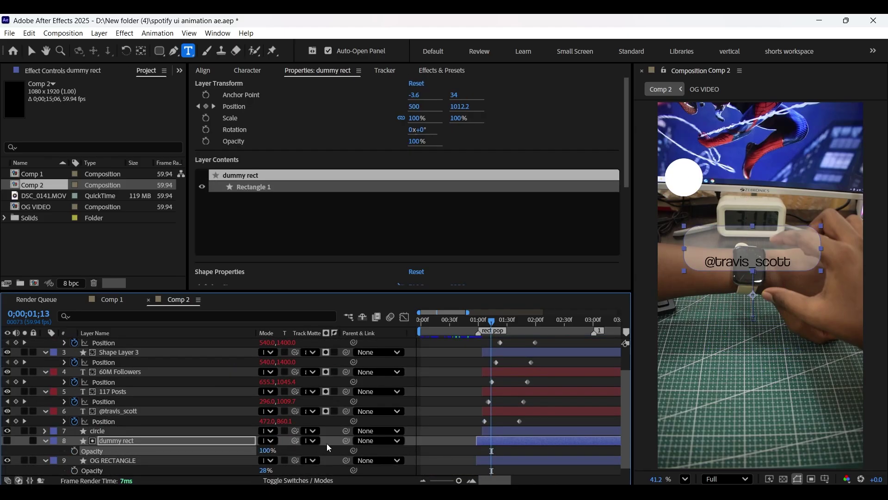
{"action": "left_click", "coordinate": [46, 440]}
{"action": "left_click", "coordinate": [478, 319]}
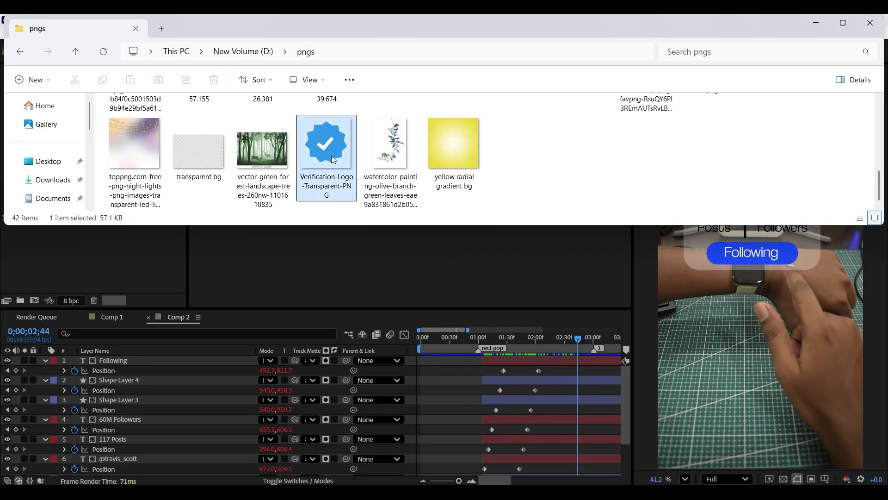
Import the Verification-Logo-Transparent-PNG image, add it as the top layer of Comp 2, and scale it to 13%.
{"action": "left_click_drag", "start_coordinate": [327, 145], "coordinate": [90, 244]}
{"action": "left_click_drag", "start_coordinate": [43, 229], "coordinate": [94, 364]}
{"action": "key", "text": "s"}
{"action": "left_click", "coordinate": [278, 371]}
{"action": "type", "text": "13"}
{"action": "key", "text": "Return"}
Place the verification badge just after the handle text at 739, 484.2 and start its layer together with the content layers.
{"action": "key", "text": "v"}
{"action": "left_click_drag", "start_coordinate": [761, 284], "coordinate": [799, 194]}
{"action": "left_click", "coordinate": [462, 358]}
{"action": "left_click_drag", "start_coordinate": [462, 357], "coordinate": [523, 357]}
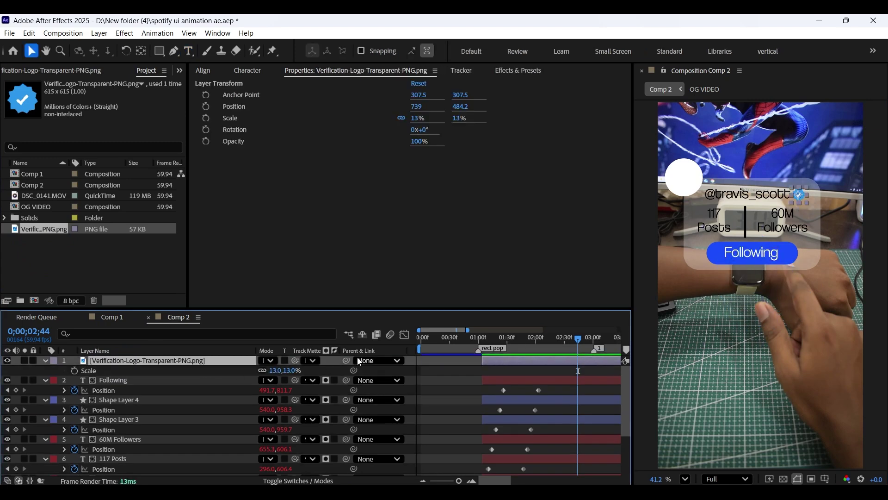
Use dummy rect as the badge layer's track matte and move the layer between 117 Posts and the handle text.
{"action": "left_click", "coordinate": [315, 361]}
{"action": "left_click", "coordinate": [347, 324]}
{"action": "left_click_drag", "start_coordinate": [241, 361], "coordinate": [174, 468]}
{"action": "left_click", "coordinate": [33, 411]}
Keyframe the badge's Position from 739, 951.2 at 0;00;01;06 to 739, 484.2 at 0;00;01;43, and preview.
{"action": "left_click", "coordinate": [8, 421]}
{"action": "key", "text": "p"}
{"action": "left_click", "coordinate": [74, 402]}
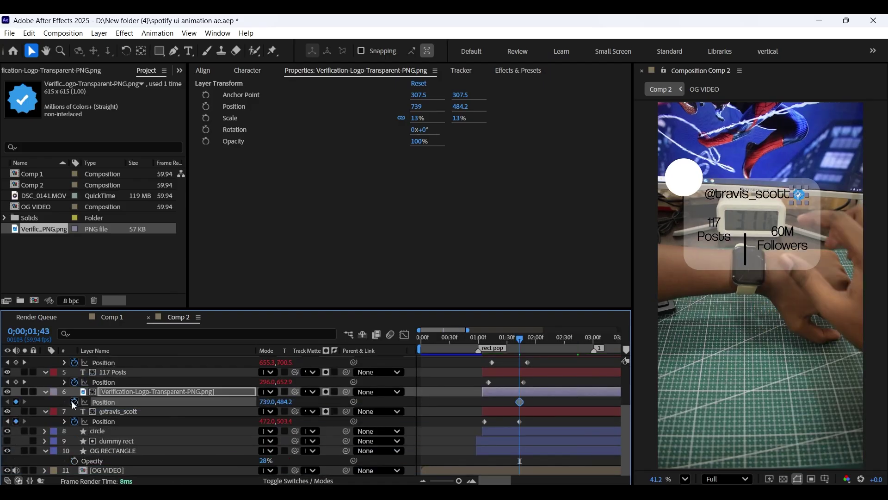
{"action": "left_click", "coordinate": [7, 421]}
{"action": "left_click", "coordinate": [16, 401]}
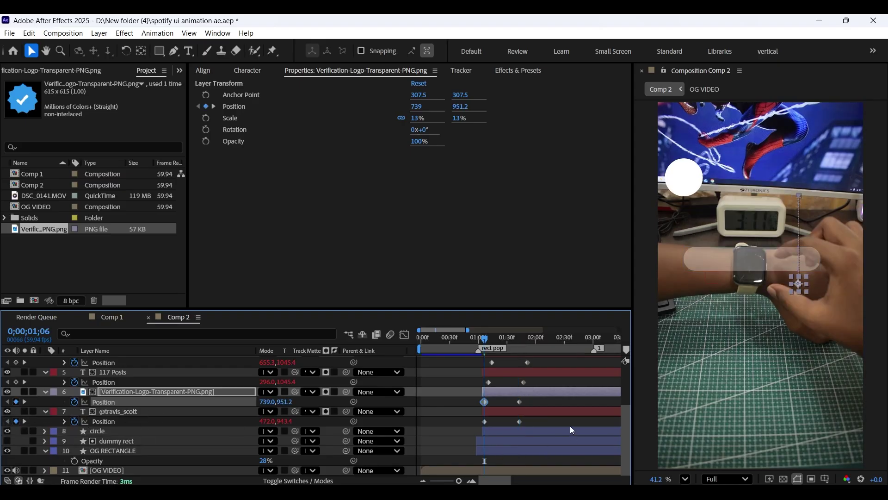
{"action": "key", "text": "space"}
{"action": "key", "text": "space"}
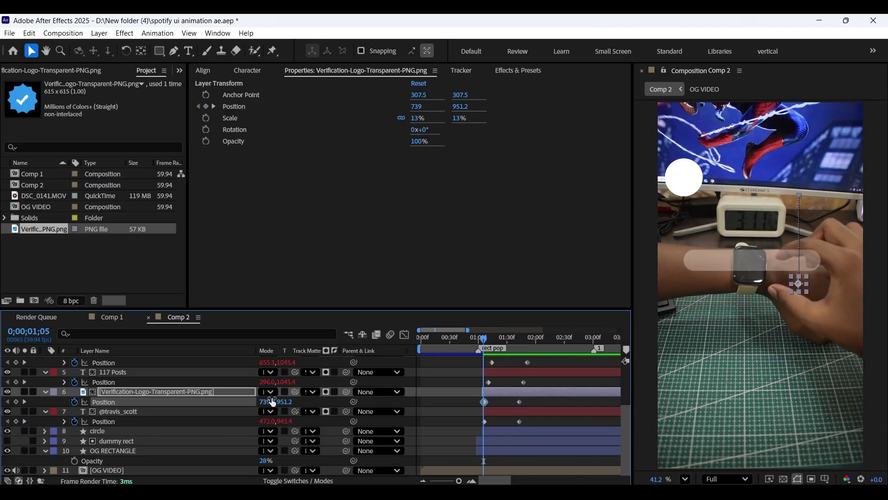
{"action": "left_click", "coordinate": [379, 401]}
{"action": "left_click", "coordinate": [24, 402]}
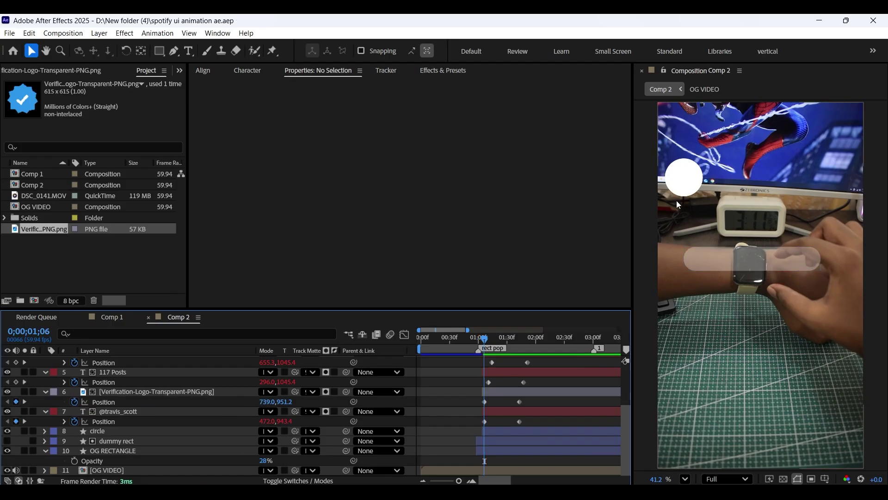
Add the bounce expression with amp .04 and freq 1.8 to the badge's Position, shift its keyframes slightly later, and preview.
{"action": "left_click", "coordinate": [111, 390]}
{"action": "left_click", "coordinate": [74, 402], "text": "alt"}
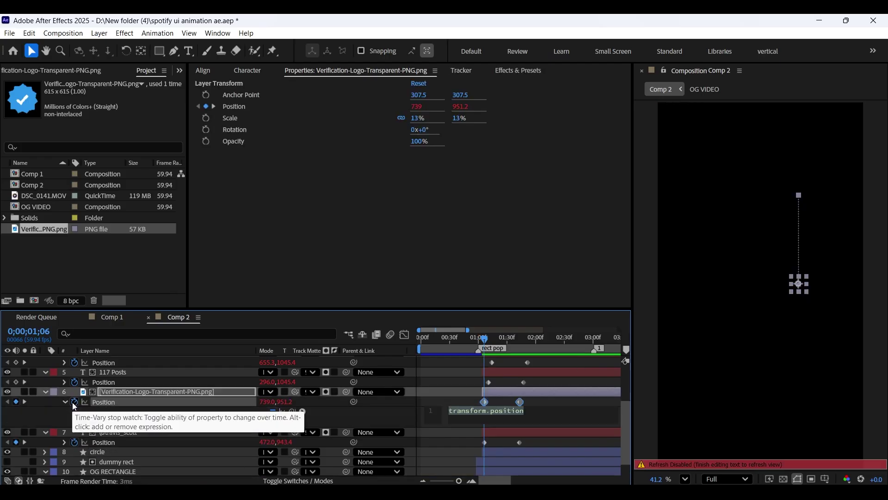
{"action": "key", "text": "ctrl+v"}
{"action": "left_click_drag", "start_coordinate": [479, 348], "coordinate": [481, 397]}
{"action": "key", "text": "Home"}
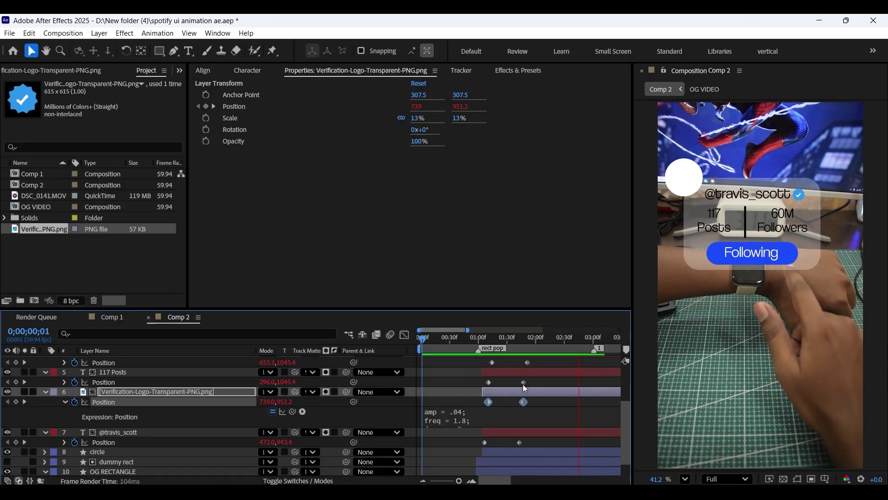
{"action": "key", "text": "space"}
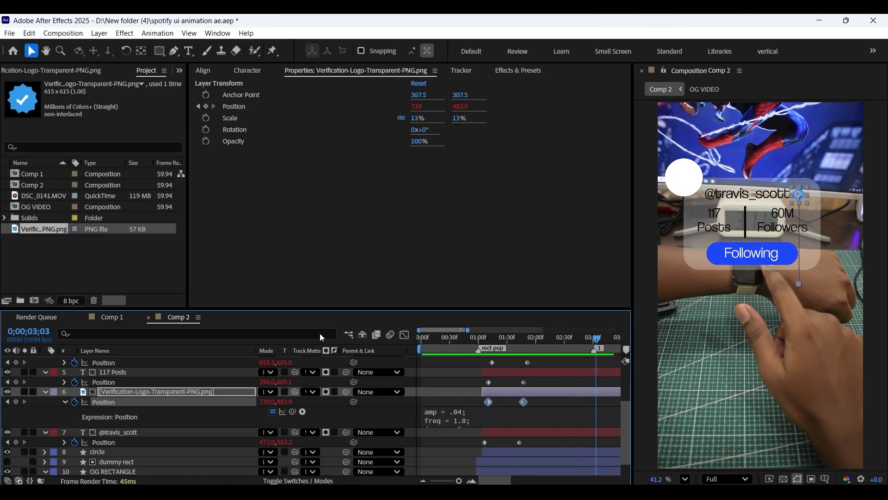
Collapse the properties of every layer in Comp 2 and clear the selection.
{"action": "left_click", "coordinate": [45, 392]}
{"action": "scroll", "coordinate": [53, 382], "scroll_direction": "up", "scroll_amount": 3}
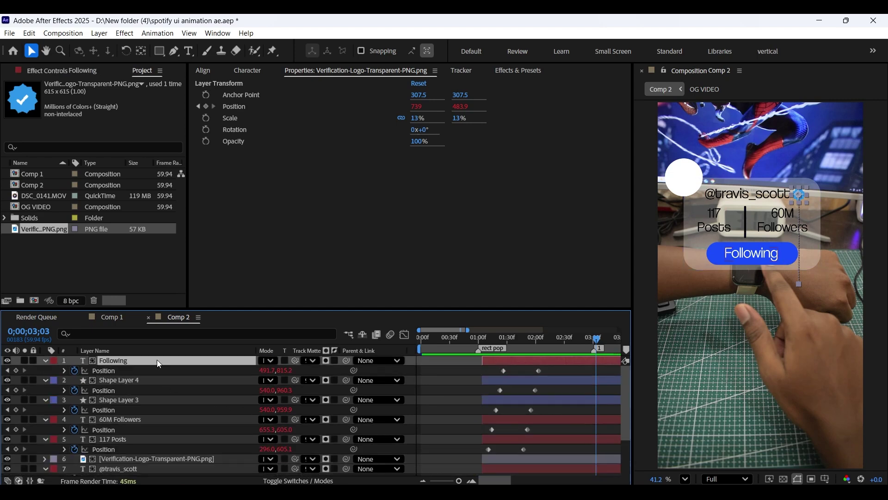
{"action": "key", "text": "ctrl+a"}
{"action": "key", "text": "u"}
{"action": "key", "text": "F2"}
{"action": "key", "text": "minus"}
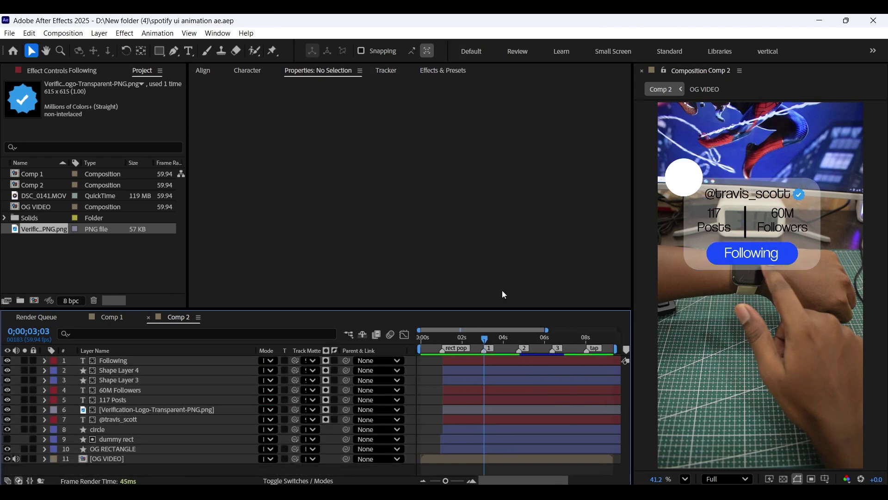
{"action": "left_click", "coordinate": [121, 401]}
{"action": "left_click", "coordinate": [134, 419]}
{"action": "left_click", "coordinate": [125, 359], "text": "shift"}
{"action": "left_click", "coordinate": [476, 343]}
{"action": "left_click_drag", "start_coordinate": [447, 476], "coordinate": [456, 477]}
{"action": "key", "text": "t"}
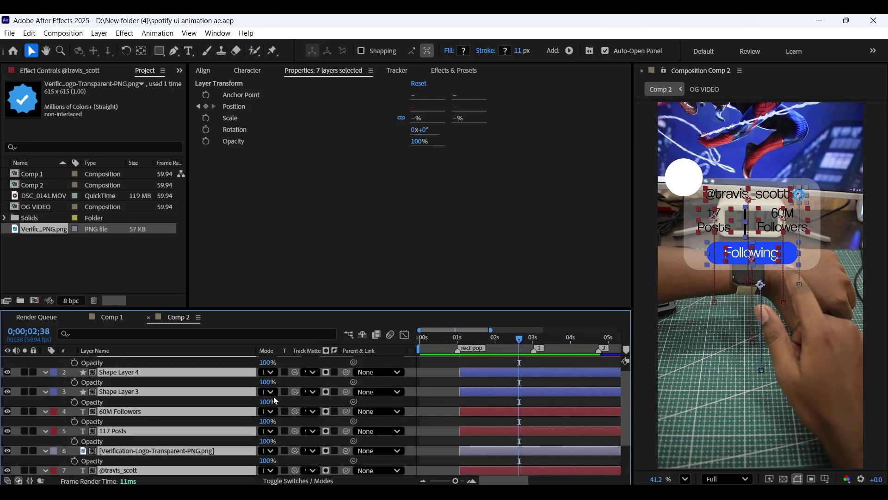
{"action": "left_click", "coordinate": [74, 363]}
Set the seven content layers' Opacity to 0% at 0;00;02;54 and preview the fade-out.
{"action": "left_click", "coordinate": [530, 336]}
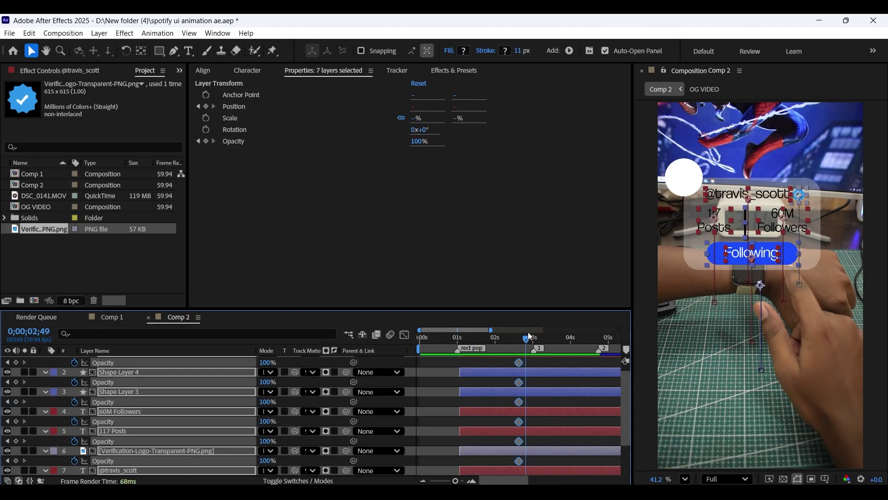
{"action": "left_click", "coordinate": [529, 333]}
{"action": "left_click", "coordinate": [267, 362]}
{"action": "type", "text": "0"}
{"action": "left_click", "coordinate": [329, 360]}
{"action": "left_click", "coordinate": [515, 338]}
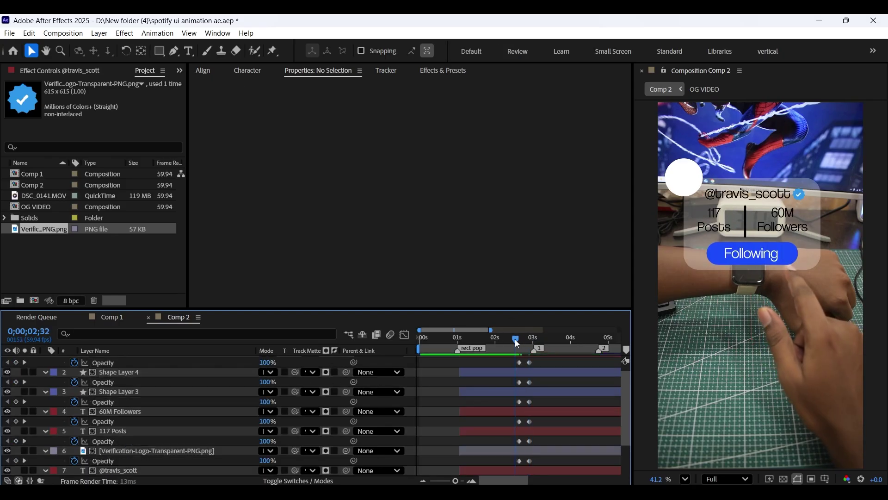
{"action": "key", "text": "space"}
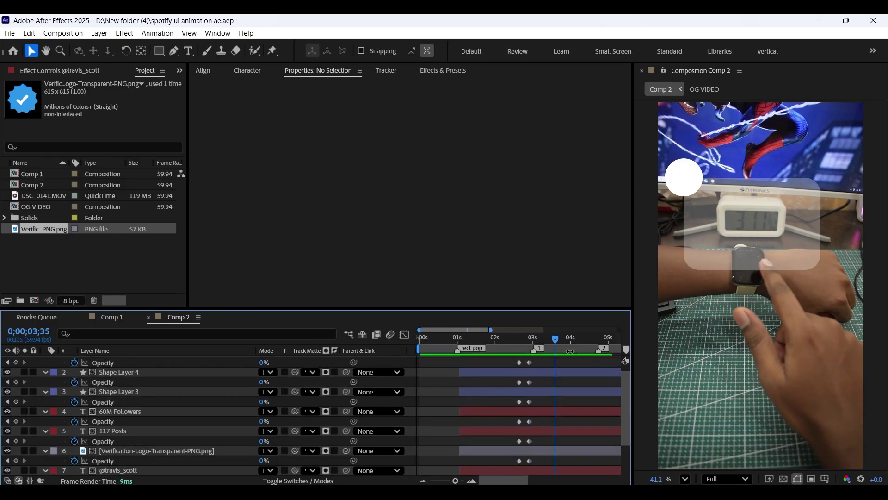
Switch to the file browser and import the four song card PNG images into the project.
{"action": "scroll", "coordinate": [191, 401], "scroll_direction": "up", "scroll_amount": 1}
{"action": "key", "text": "alt+Tab"}
{"action": "left_click_drag", "start_coordinate": [504, 157], "coordinate": [92, 265]}
Rename the four imported song card images as 1, 2, 3 and 4.
{"action": "left_click", "coordinate": [44, 228]}
{"action": "right_click", "coordinate": [53, 228]}
{"action": "left_click", "coordinate": [78, 432]}
{"action": "type", "text": "1"}
{"action": "left_click", "coordinate": [44, 241]}
{"action": "right_click", "coordinate": [45, 241]}
{"action": "left_click", "coordinate": [78, 437]}
{"action": "type", "text": "2"}
{"action": "right_click", "coordinate": [51, 228]}
{"action": "left_click", "coordinate": [76, 428]}
{"action": "type", "text": "3"}
{"action": "left_click", "coordinate": [51, 244]}
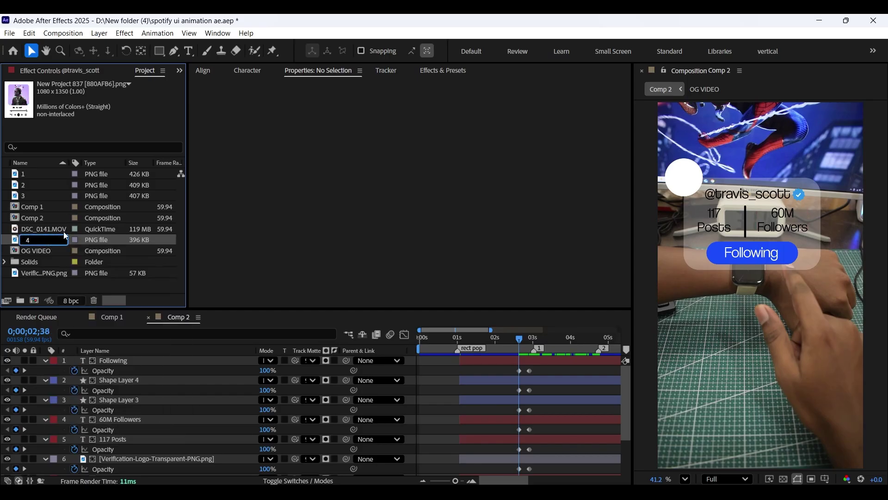
{"action": "key", "text": "Return"}
Create a composition from image 1 and cover its full frame with a rectangle shape of roundness 118.
{"action": "left_click_drag", "start_coordinate": [65, 236], "coordinate": [47, 243]}
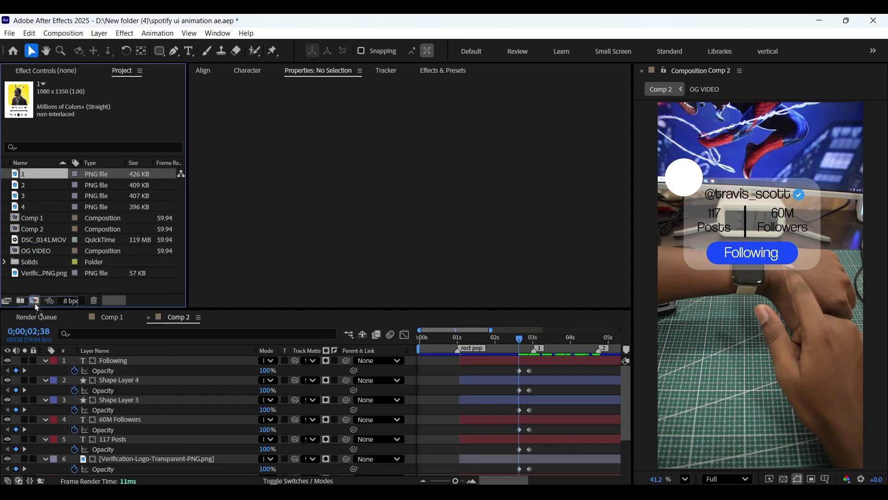
{"action": "left_click_drag", "start_coordinate": [36, 306], "coordinate": [35, 302]}
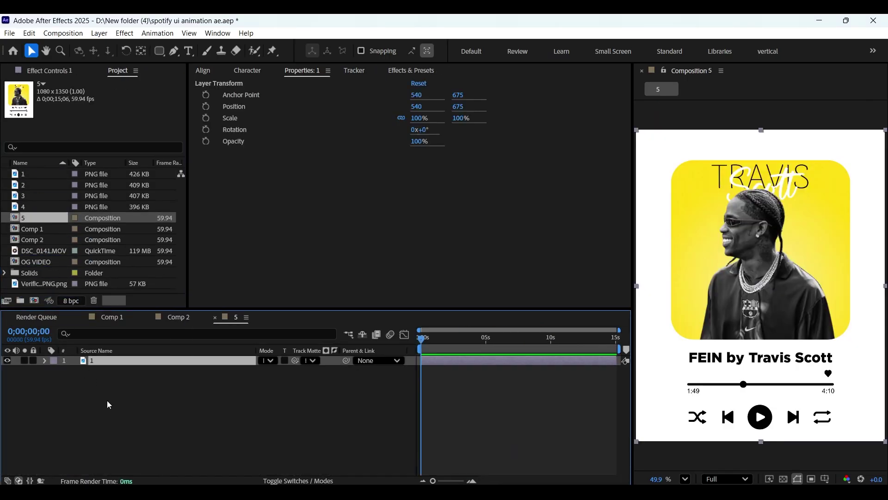
{"action": "double_click", "coordinate": [162, 52]}
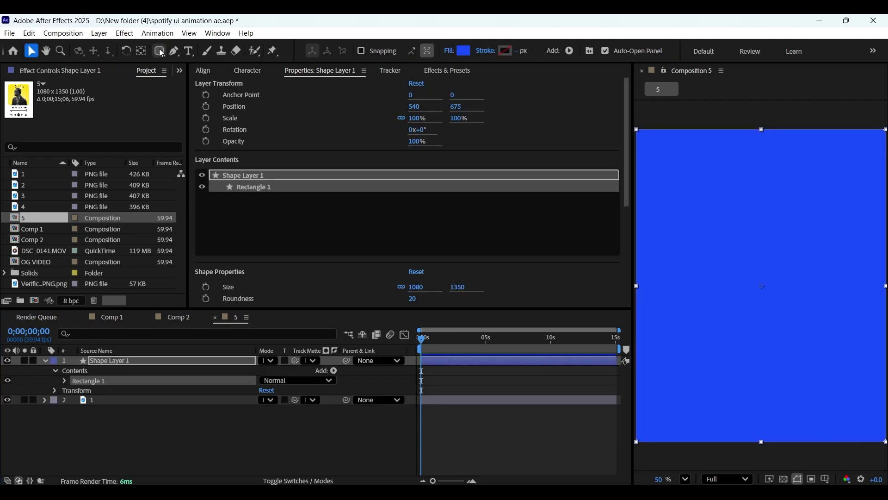
{"action": "left_click", "coordinate": [64, 380]}
{"action": "left_click", "coordinate": [74, 390]}
{"action": "left_click_drag", "start_coordinate": [273, 420], "coordinate": [342, 435]}
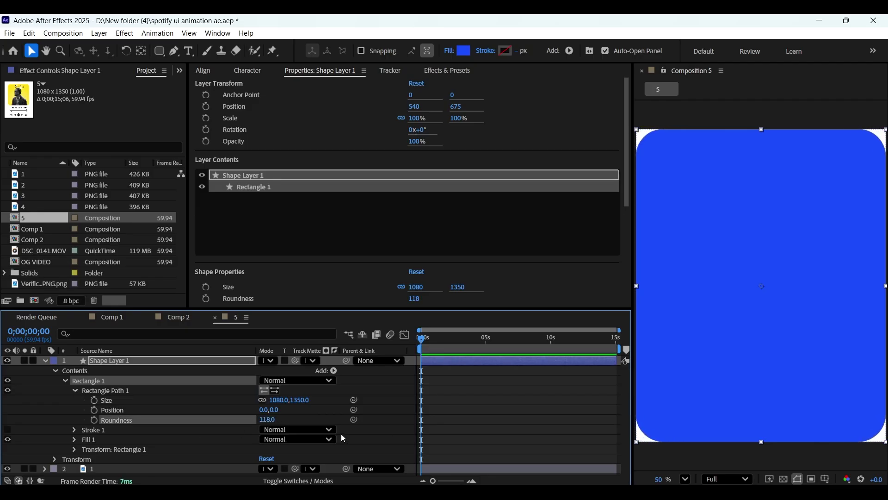
Move the rounded rectangle layer below image 1 and use it as the image's track matte.
{"action": "left_click", "coordinate": [45, 361]}
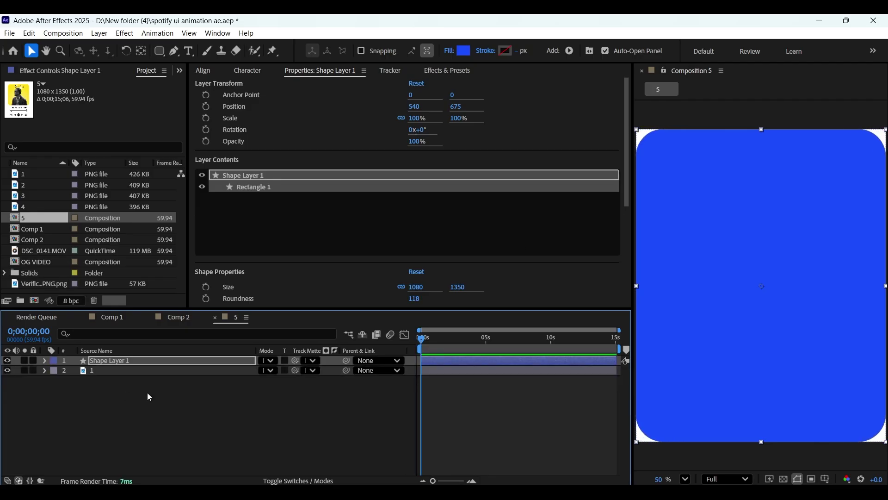
{"action": "left_click_drag", "start_coordinate": [195, 366], "coordinate": [184, 375]}
{"action": "left_click_drag", "start_coordinate": [295, 360], "coordinate": [177, 376]}
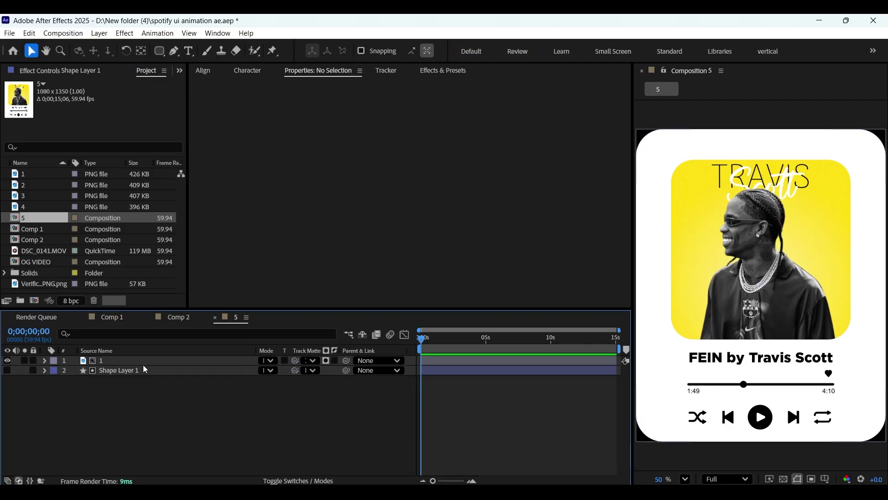
Duplicate composition 5 three times to get compositions 6, 7 and 8.
{"action": "left_click", "coordinate": [34, 221]}
{"action": "key", "text": "ctrl+d"}
{"action": "key", "text": "ctrl+d"}
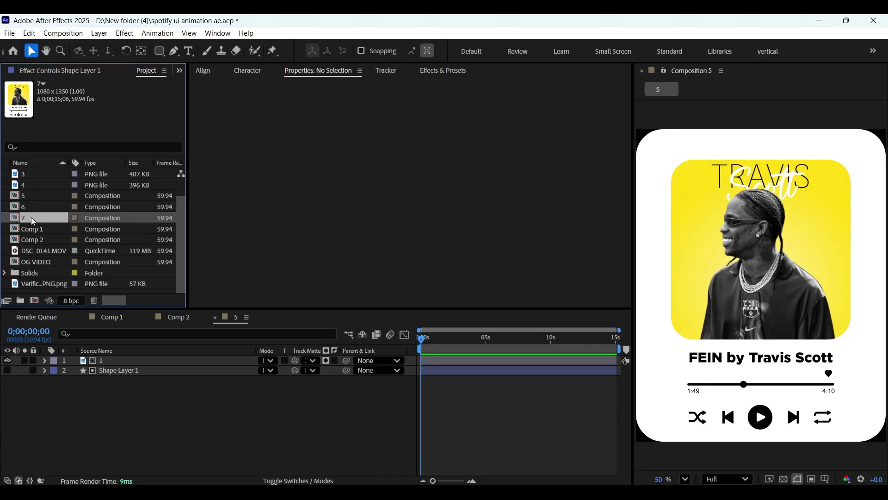
Replace image 1 with image 2 in composition 6, and open composition 7.
{"action": "double_click", "coordinate": [31, 197]}
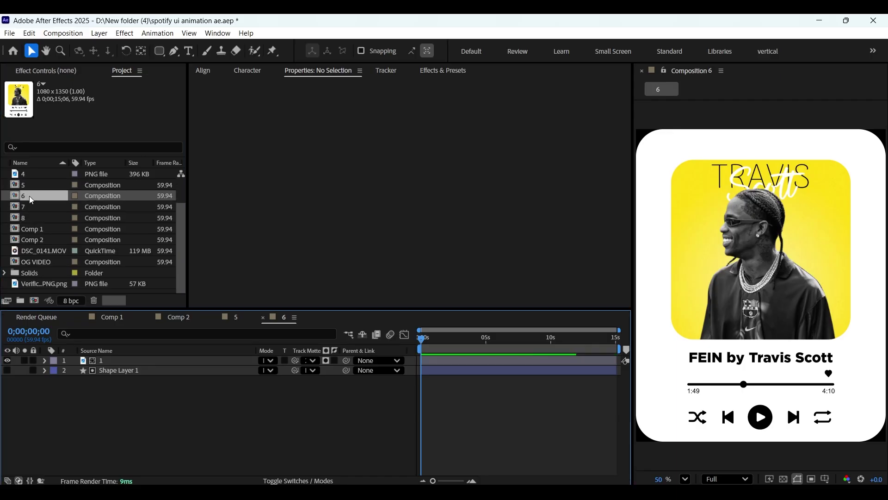
{"action": "scroll", "coordinate": [64, 238], "scroll_direction": "up", "scroll_amount": 3}
{"action": "left_click", "coordinate": [40, 185]}
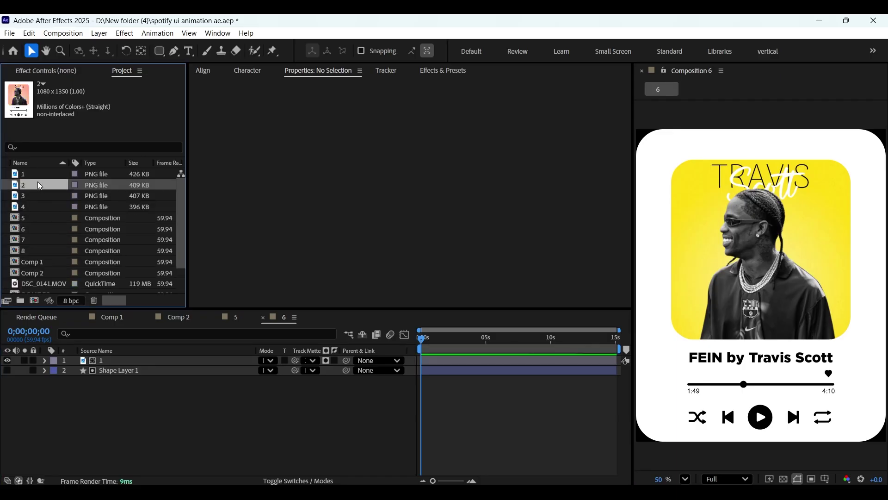
{"action": "left_click", "coordinate": [131, 361]}
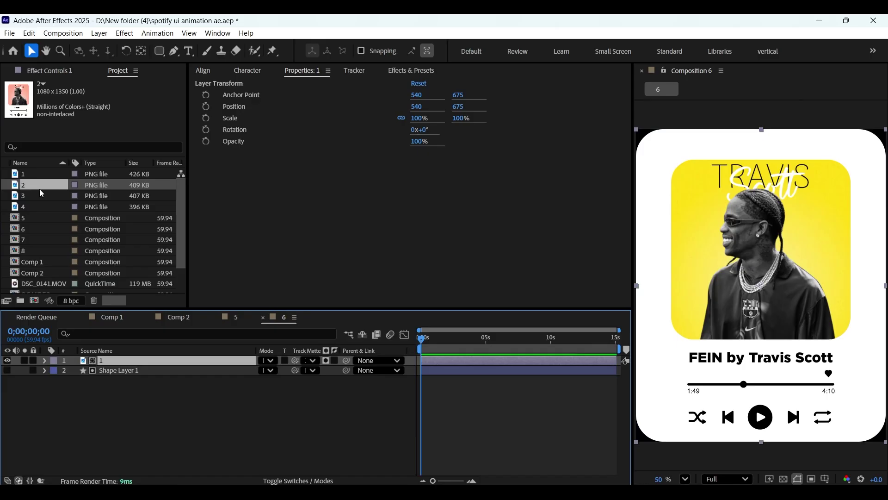
{"action": "left_click_drag", "start_coordinate": [38, 186], "coordinate": [123, 362]}
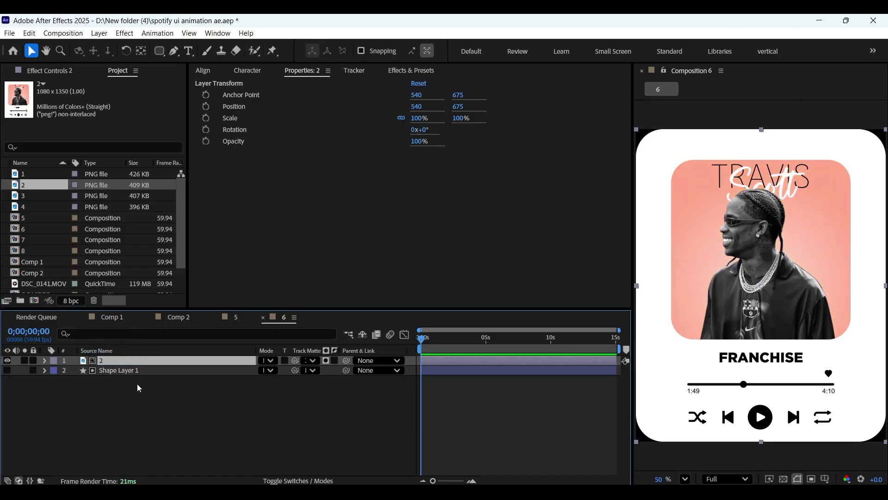
{"action": "double_click", "coordinate": [34, 238]}
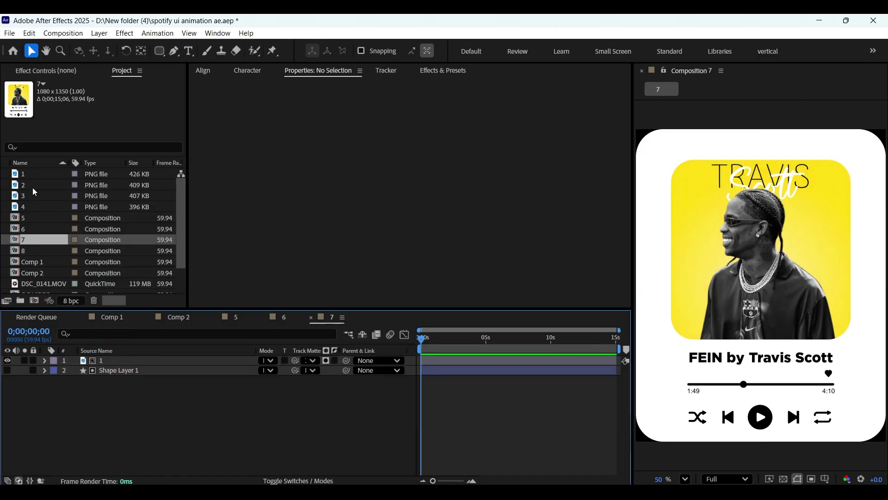
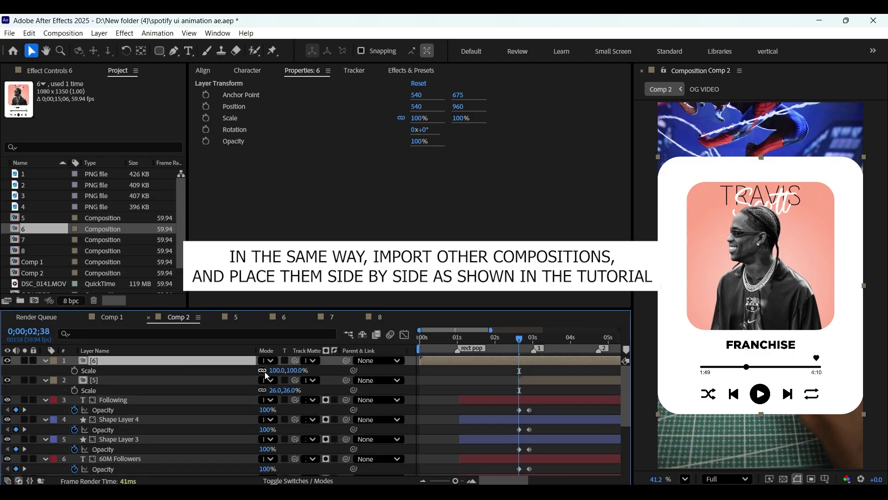
Scale the composition 6 layer in Comp 2 to 20% and place it beside the yellow card at 260.9, 639.6.
{"action": "type", "text": "20"}
{"action": "key", "text": "Return"}
{"action": "left_click_drag", "start_coordinate": [769, 298], "coordinate": [718, 239]}
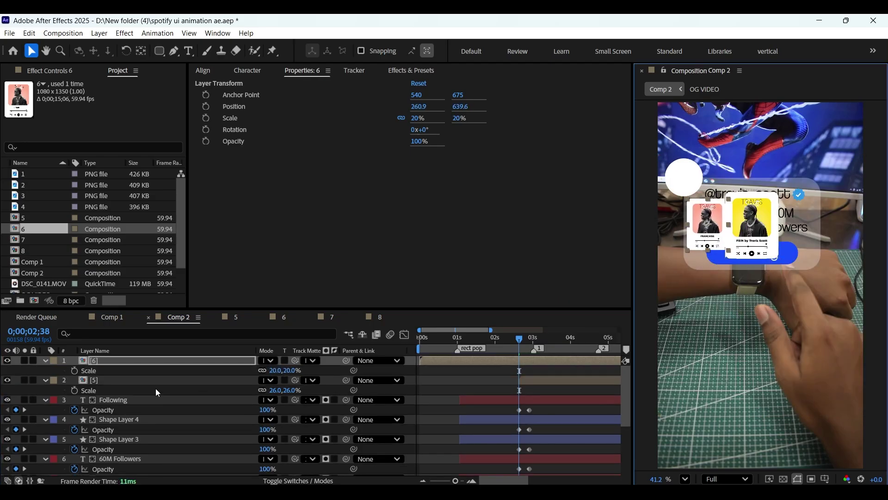
Scale the yellow composition 5 card to 23% and nudge it slightly upward.
{"action": "left_click", "coordinate": [141, 380]}
{"action": "left_click", "coordinate": [277, 389]}
{"action": "type", "text": "23"}
{"action": "key", "text": "Return"}
{"action": "key", "text": "Up"}
{"action": "key", "text": "Up"}
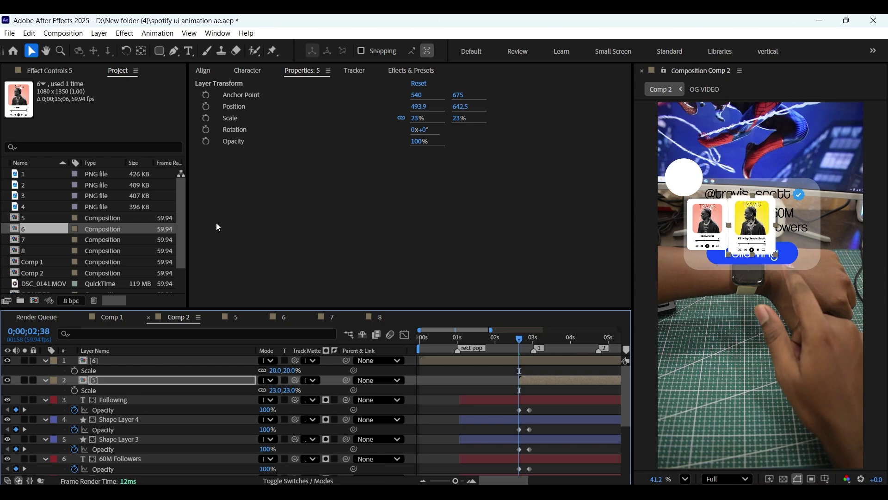
Add composition 7 as the top layer of Comp 2, scale it to 20%, and place it at 731.8, 637.2.
{"action": "left_click_drag", "start_coordinate": [111, 240], "coordinate": [119, 360]}
{"action": "key", "text": "s"}
{"action": "left_click", "coordinate": [276, 370]}
{"action": "type", "text": "20"}
{"action": "key", "text": "Return"}
{"action": "left_click_drag", "start_coordinate": [766, 299], "coordinate": [802, 236]}
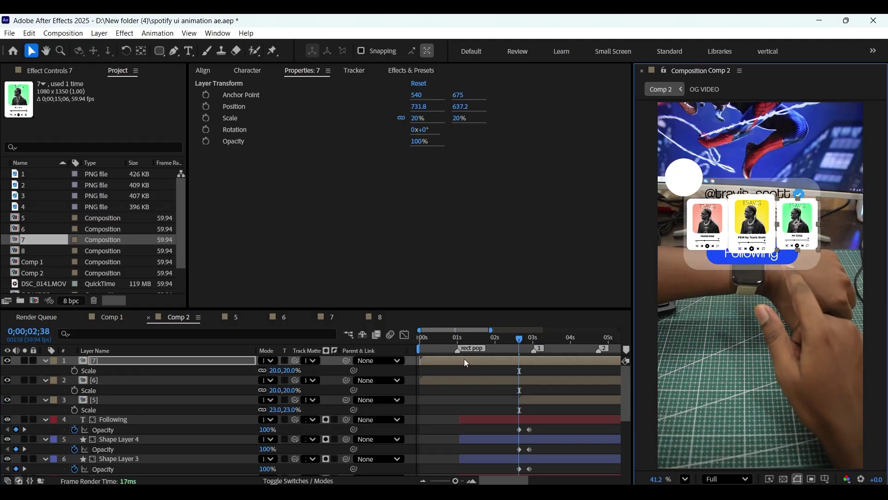
Set the scale of the yellow composition 5 card to 22% and clear the selection.
{"action": "left_click", "coordinate": [278, 409]}
{"action": "type", "text": "22"}
{"action": "key", "text": "Return"}
{"action": "key", "text": "F2"}
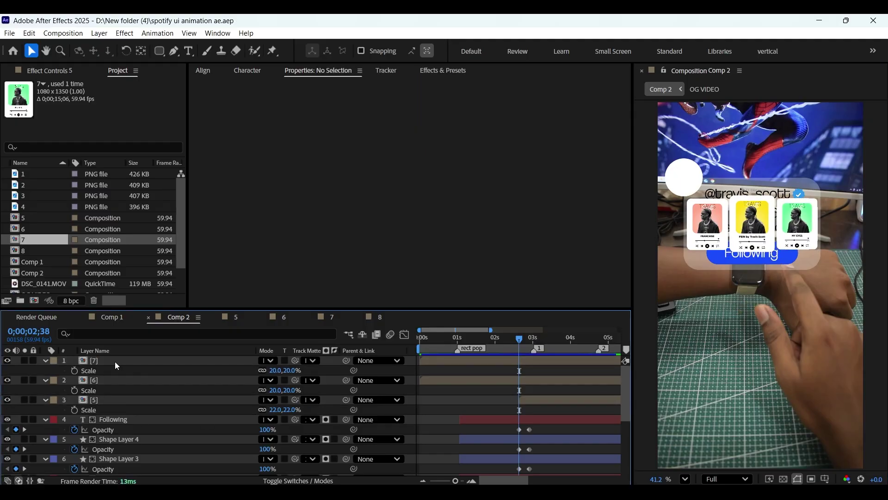
Add composition 8 as the top layer, scale it to 20%, and align it over the green card at about 737, 637.6.
{"action": "left_click", "coordinate": [114, 362]}
{"action": "left_click_drag", "start_coordinate": [28, 254], "coordinate": [108, 361]}
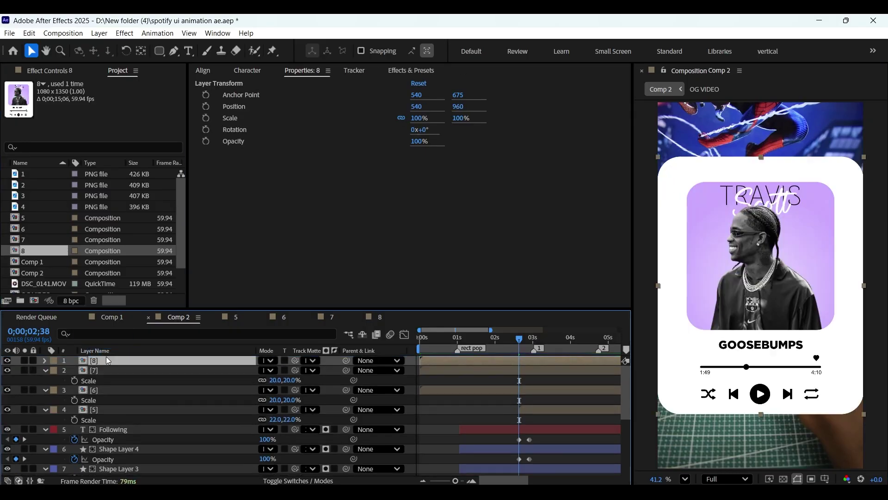
{"action": "key", "text": "s"}
{"action": "left_click", "coordinate": [277, 370]}
{"action": "type", "text": "20"}
{"action": "key", "text": "Return"}
{"action": "left_click_drag", "start_coordinate": [769, 304], "coordinate": [807, 244]}
{"action": "key", "text": "Up"}
{"action": "key", "text": "Up"}
{"action": "key", "text": "Up"}
{"action": "key", "text": "Up"}
{"action": "key", "text": "Left"}
{"action": "key", "text": "Left"}
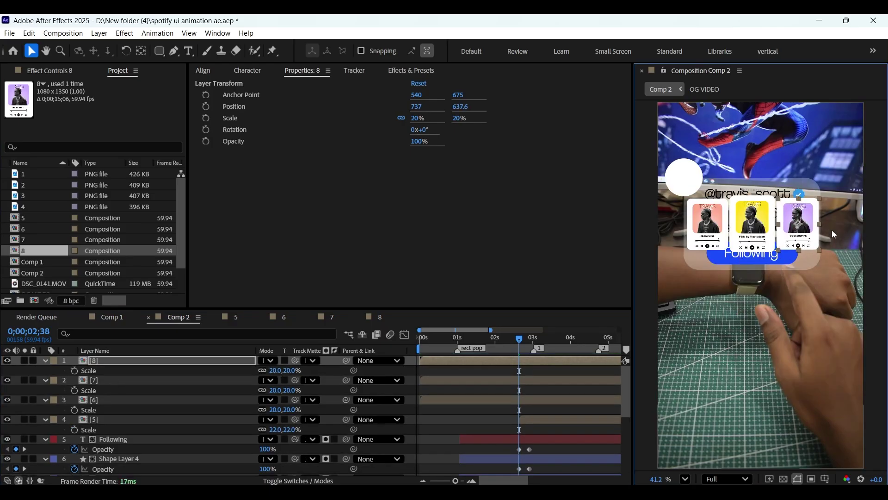
Move the purple composition 8 card past the green card to 977, 635.6 and save the project.
{"action": "key", "text": "shift+Right"}
{"action": "key", "text": "shift+Right"}
{"action": "key", "text": "shift+Right"}
{"action": "key", "text": "shift+Right"}
{"action": "key", "text": "shift+Right"}
{"action": "key", "text": "shift+Right"}
{"action": "key", "text": "shift+Right"}
{"action": "key", "text": "shift+Right"}
{"action": "key", "text": "shift+Right"}
{"action": "key", "text": "shift+Right"}
{"action": "key", "text": "shift+Right"}
{"action": "key", "text": "shift+Right"}
{"action": "key", "text": "shift+Right"}
{"action": "key", "text": "shift+Right"}
{"action": "key", "text": "shift+Right"}
{"action": "key", "text": "shift+Right"}
{"action": "key", "text": "shift+Right"}
{"action": "key", "text": "shift+Right"}
{"action": "key", "text": "shift+Right"}
{"action": "key", "text": "shift+Right"}
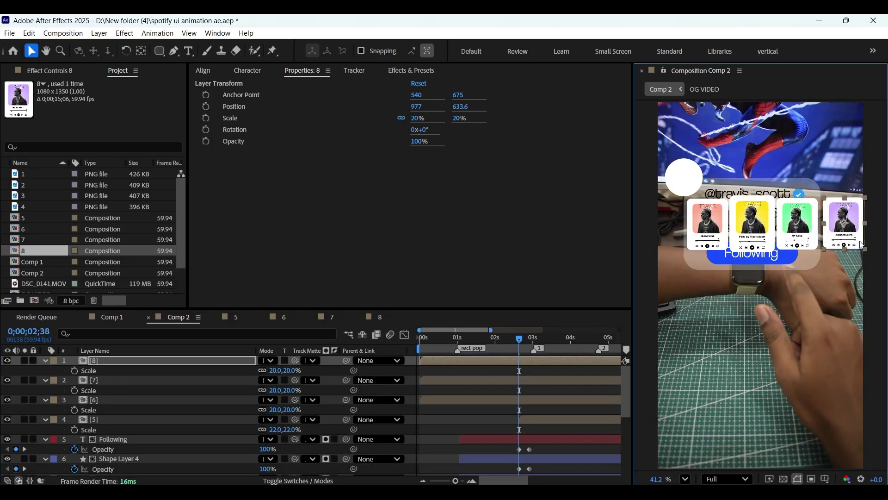
{"action": "left_click", "coordinate": [427, 430]}
{"action": "left_click", "coordinate": [121, 360]}
{"action": "key", "text": "ctrl+s"}
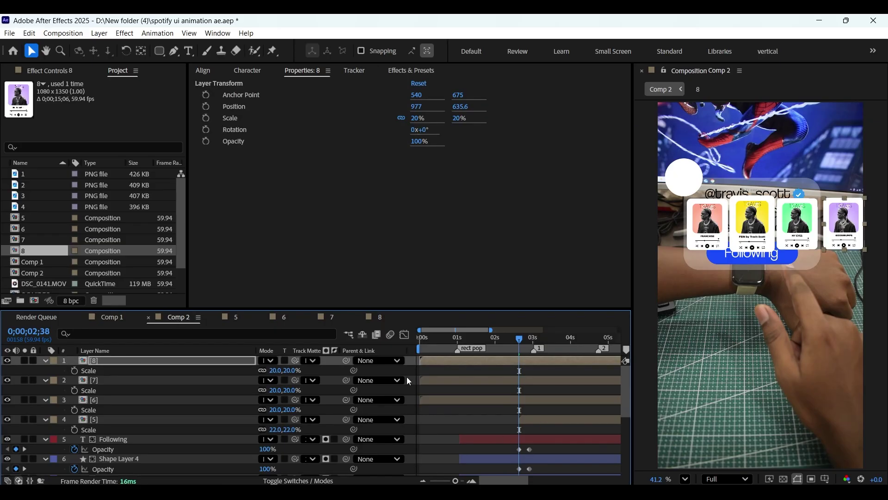
Make layers 6 and 7 start at 0;00;02;38 and layer 8 start at about 0;00;03;25.
{"action": "left_click", "coordinate": [407, 376]}
{"action": "left_click", "coordinate": [134, 399]}
{"action": "left_click", "coordinate": [159, 362], "text": "shift"}
{"action": "left_click_drag", "start_coordinate": [456, 481], "coordinate": [457, 481]}
{"action": "left_click", "coordinate": [108, 388]}
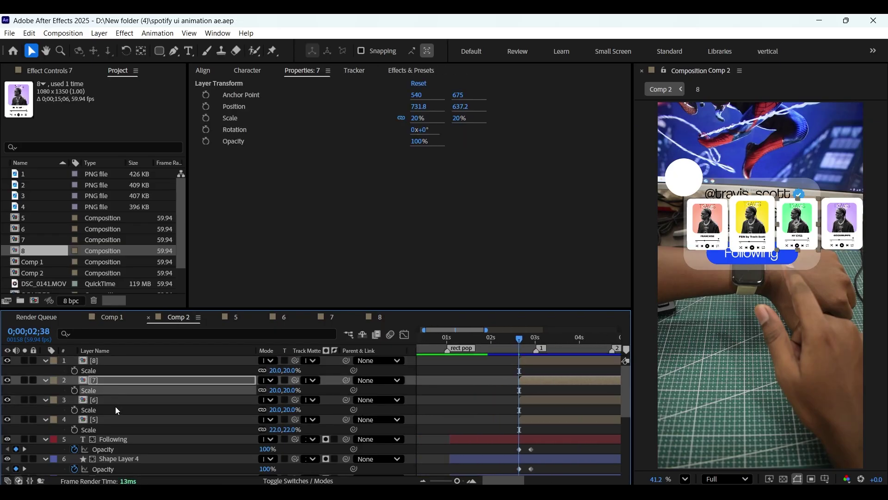
{"action": "left_click_drag", "start_coordinate": [535, 359], "coordinate": [568, 362]}
Keyframe the positions of layers 5, 6 and 7 to rise from about y 1062 at 0;00;02;38 to their current places at 0;00;02;54.
{"action": "left_click", "coordinate": [146, 382]}
{"action": "left_click", "coordinate": [126, 420], "text": "shift"}
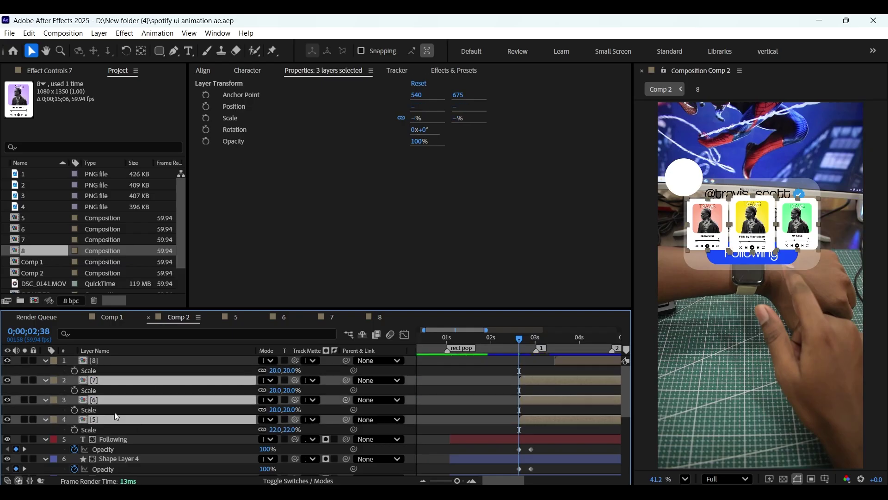
{"action": "key", "text": "p"}
{"action": "left_click", "coordinate": [73, 389]}
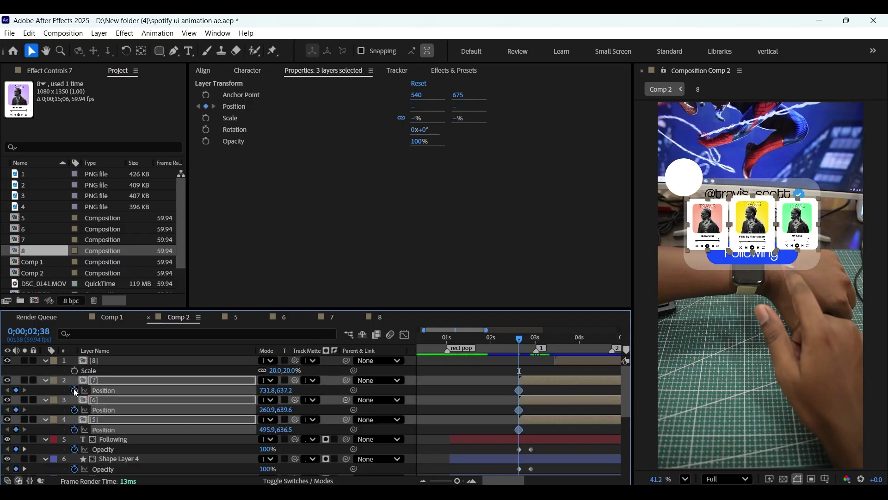
{"action": "left_click_drag", "start_coordinate": [512, 340], "coordinate": [532, 347]}
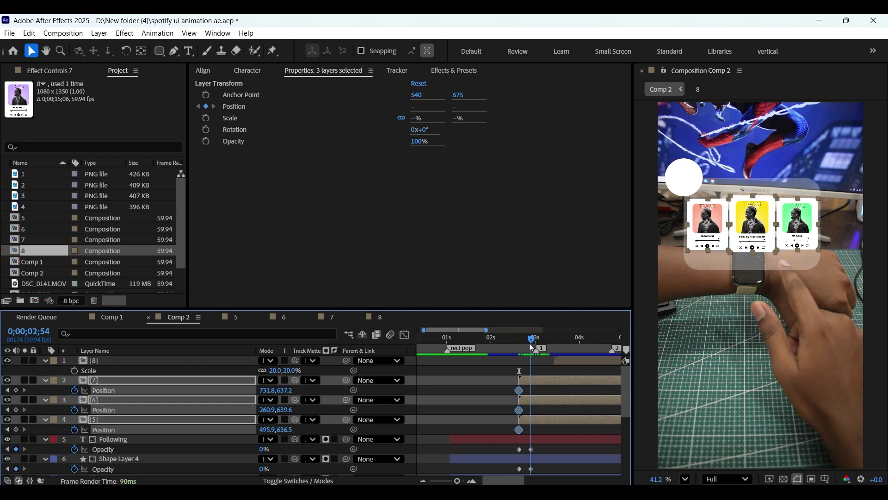
{"action": "left_click", "coordinate": [16, 390]}
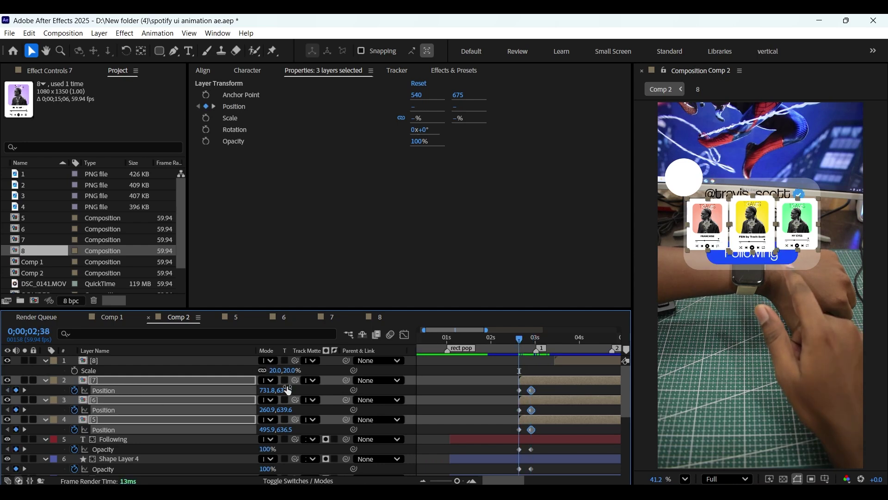
{"action": "key", "text": "j"}
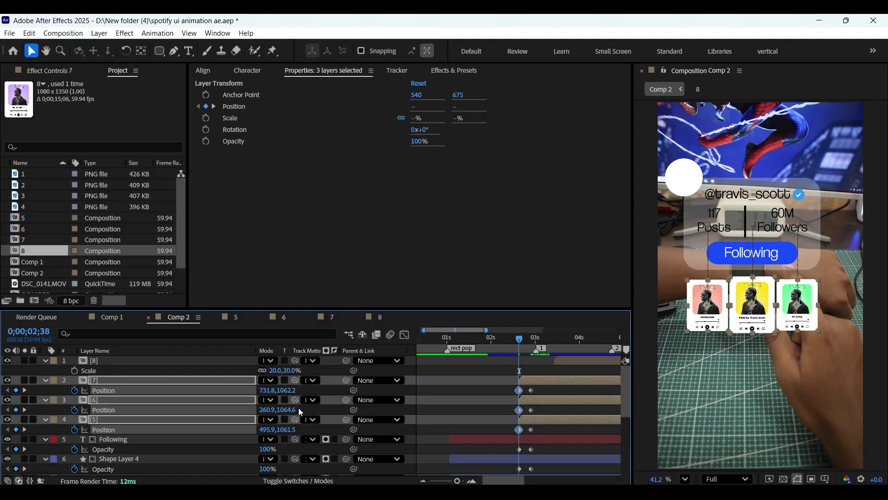
{"action": "left_click", "coordinate": [381, 390]}
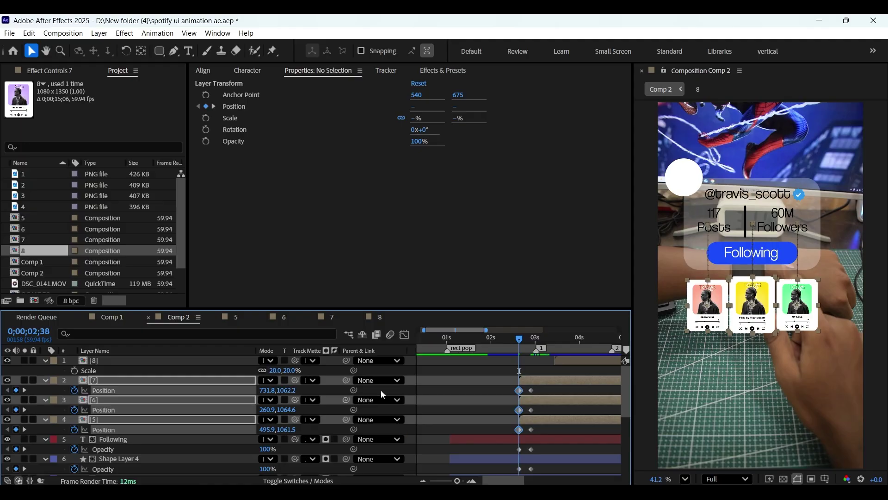
Apply the copied bounce expression (amp .04, freq 1.8) to the position of layers 7, 6 and 5, and play back the motion.
{"action": "left_click", "coordinate": [74, 390], "text": "alt"}
{"action": "key", "text": "ctrl+v"}
{"action": "left_click", "coordinate": [353, 402]}
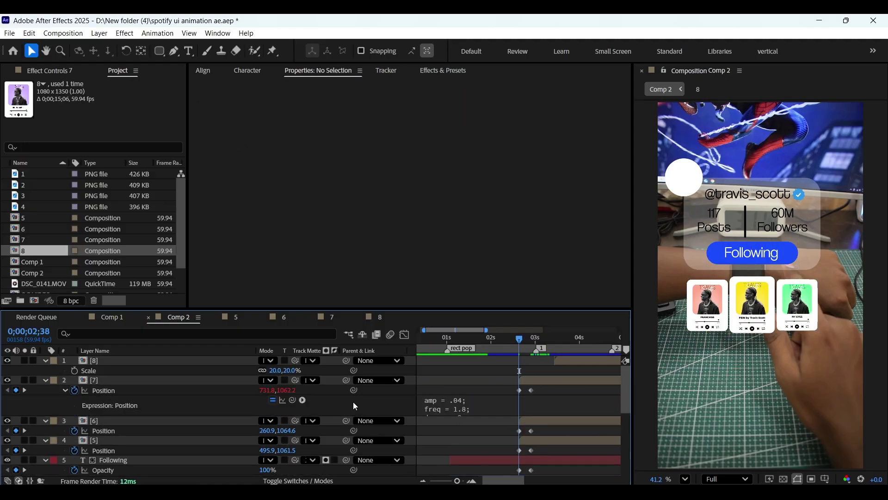
{"action": "left_click", "coordinate": [74, 431], "text": "alt"}
{"action": "key", "text": "ctrl+v"}
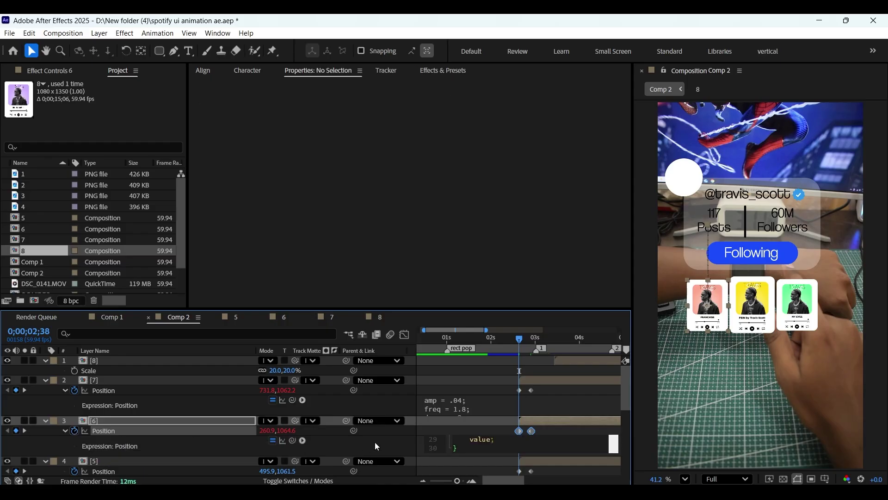
{"action": "left_click", "coordinate": [193, 424]}
{"action": "left_click", "coordinate": [74, 442], "text": "alt"}
{"action": "key", "text": "ctrl+v"}
{"action": "left_click", "coordinate": [522, 395]}
{"action": "key", "text": "space"}
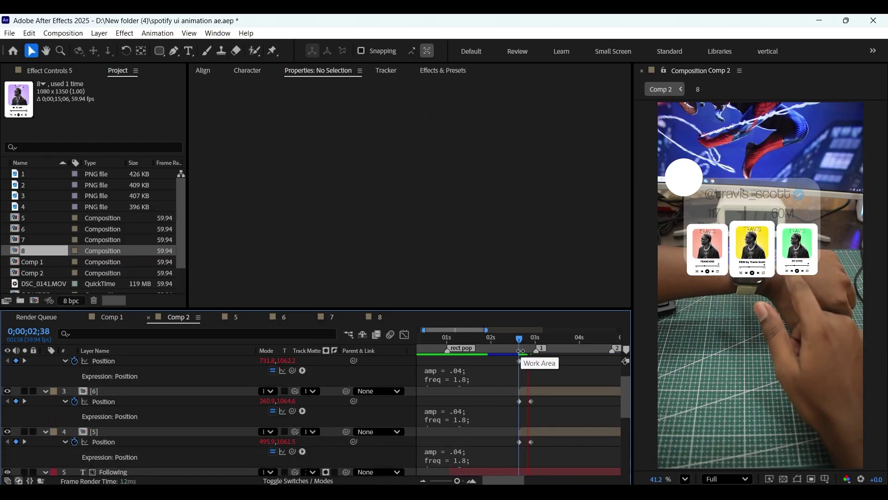
{"action": "key", "text": "space"}
{"action": "left_click", "coordinate": [519, 336]}
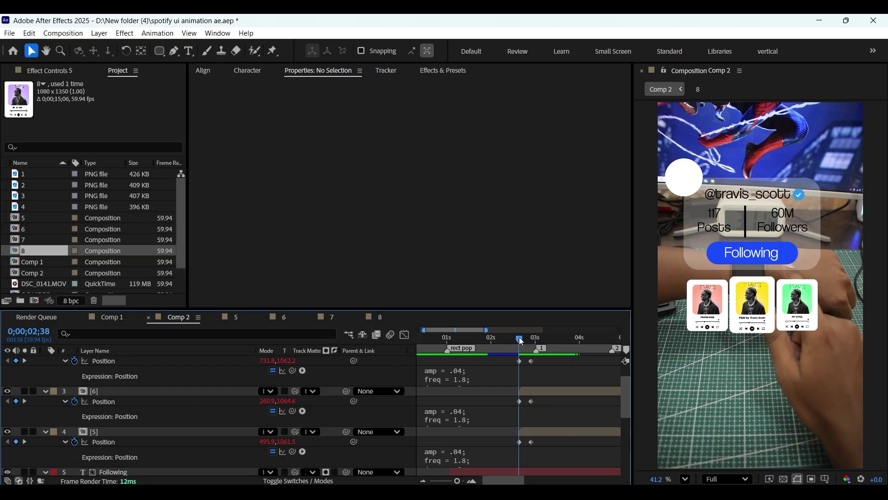
Stagger the card entrances by delaying layer 6's position keyframes to start at 0;00;02;41 and layer 7's at 0;00;02;44.
{"action": "key", "text": "u"}
{"action": "key", "text": "u"}
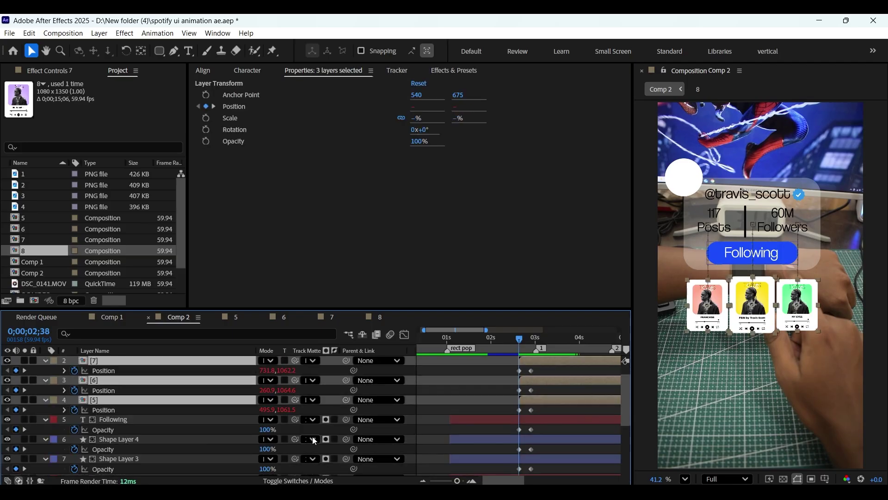
{"action": "scroll", "coordinate": [196, 437], "scroll_direction": "up", "scroll_amount": 2}
{"action": "left_click", "coordinate": [506, 378]}
{"action": "left_click_drag", "start_coordinate": [549, 408], "coordinate": [511, 418]}
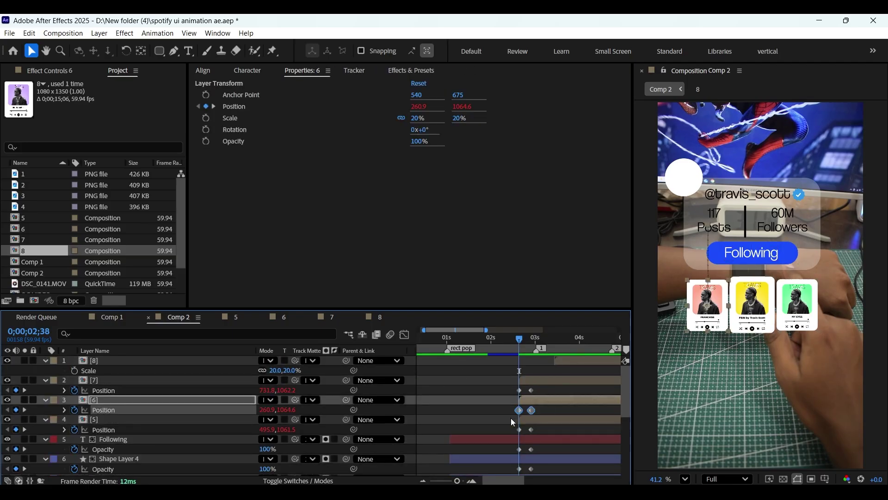
{"action": "key", "text": "Page_Down"}
{"action": "key", "text": "Page_Down"}
{"action": "key", "text": "Page_Down"}
{"action": "left_click_drag", "start_coordinate": [457, 481], "coordinate": [459, 481]}
{"action": "left_click_drag", "start_coordinate": [510, 409], "coordinate": [519, 410]}
{"action": "left_click_drag", "start_coordinate": [562, 385], "coordinate": [532, 391]}
{"action": "key", "text": "Page_Down"}
{"action": "key", "text": "Page_Down"}
{"action": "key", "text": "Page_Down"}
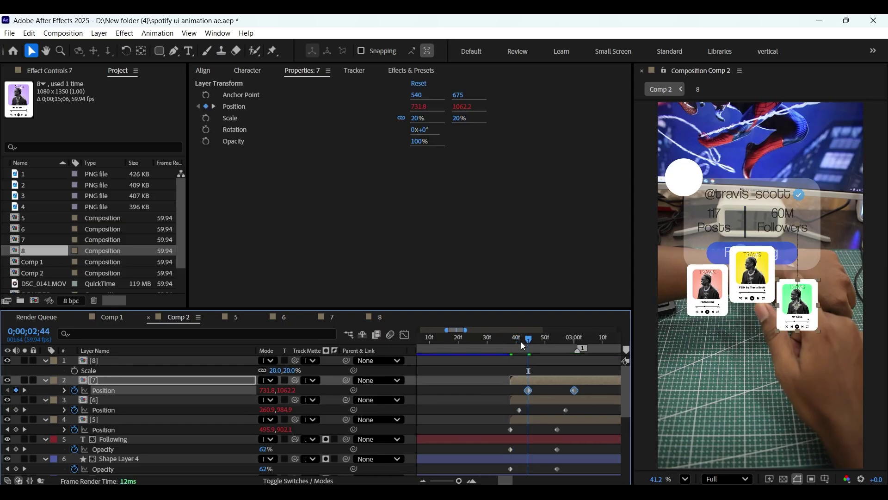
Play back the staggered cards and align layer 7's position keyframes in time with those of layer 6.
{"action": "left_click", "coordinate": [510, 338]}
{"action": "key", "text": "space"}
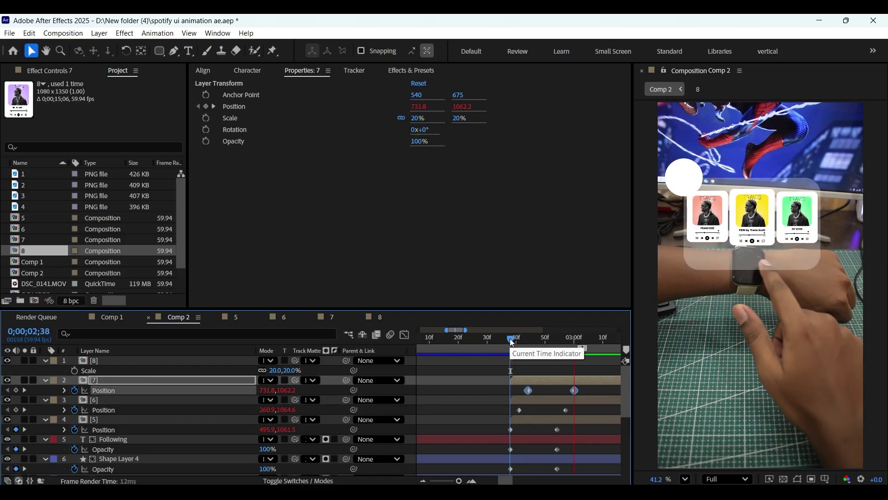
{"action": "key", "text": "minus"}
{"action": "key", "text": "ctrl+shift+Down"}
{"action": "key", "text": "ctrl+shift+Down"}
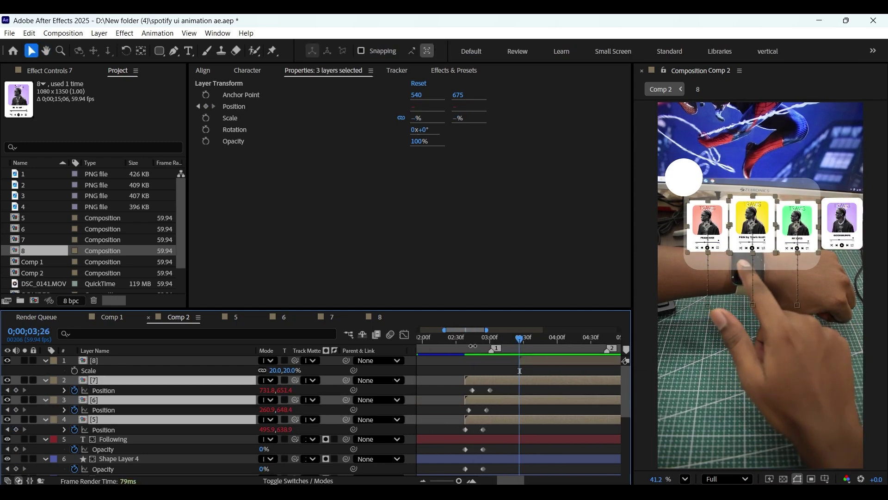
{"action": "left_click", "coordinate": [468, 343]}
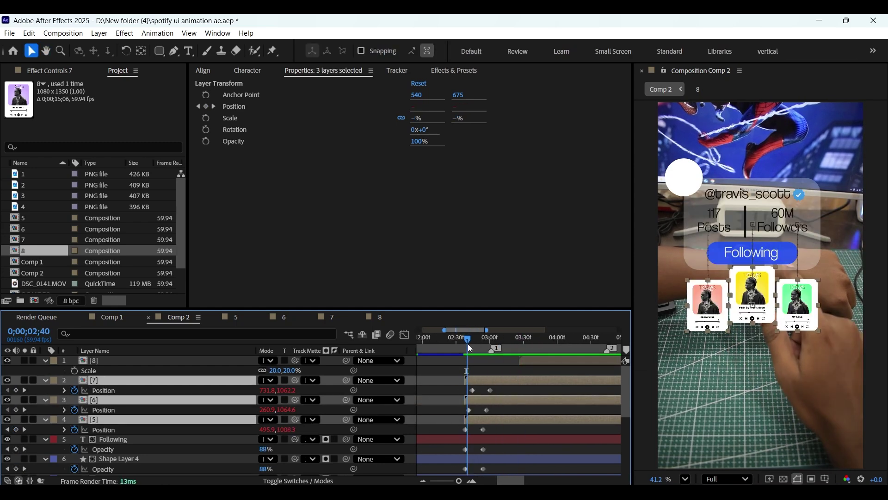
{"action": "left_click", "coordinate": [469, 391]}
{"action": "key", "text": "space"}
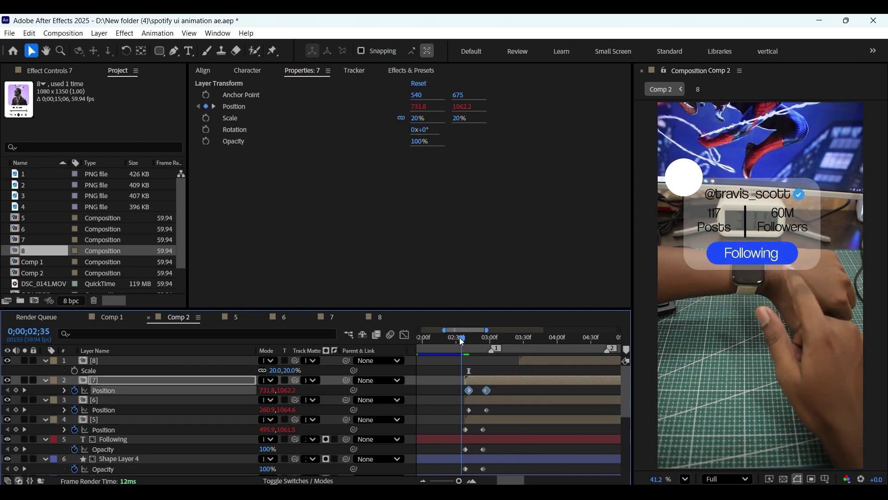
{"action": "left_click_drag", "start_coordinate": [468, 341], "coordinate": [472, 344]}
Set the dummy rect layer as the track matte of layers 7, 6 and 5.
{"action": "left_click", "coordinate": [173, 400], "text": "ctrl"}
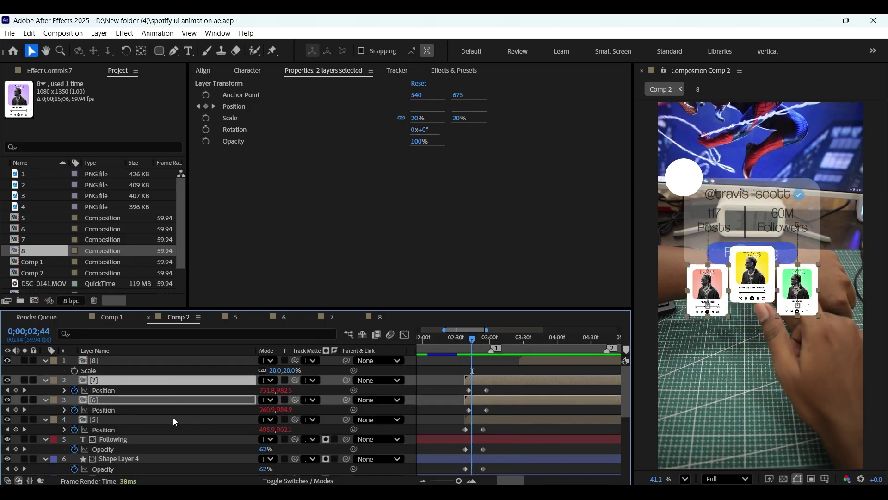
{"action": "left_click", "coordinate": [174, 419], "text": "ctrl"}
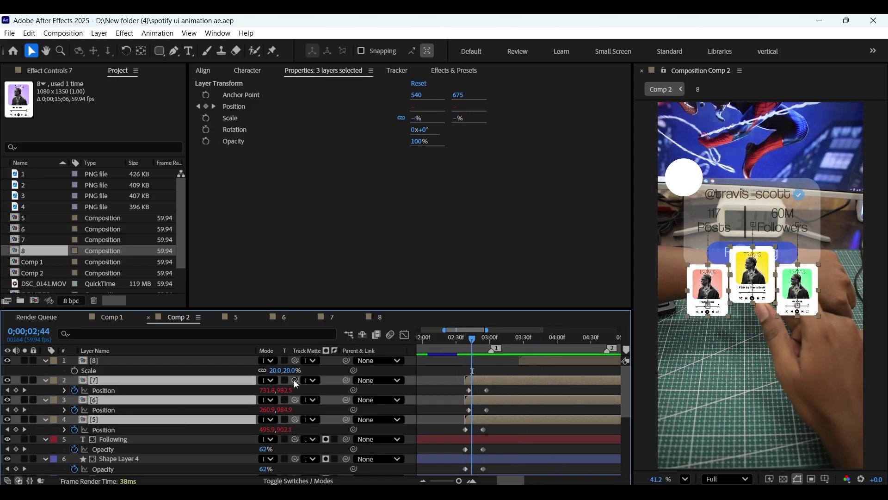
{"action": "left_click", "coordinate": [309, 380]}
{"action": "left_click", "coordinate": [336, 345]}
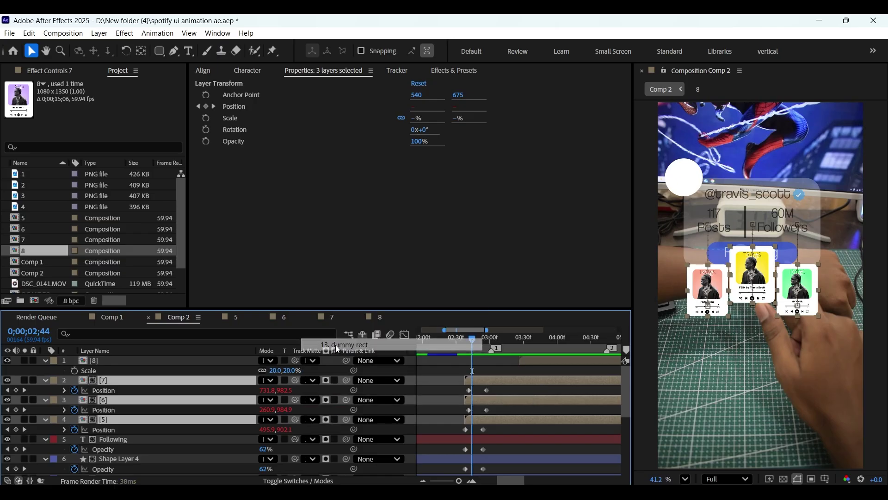
Shorten the spacing of the position keyframes on layers 5, 6 and 7, and shift these layers earlier to start at about 0;00;02;31.
{"action": "left_click_drag", "start_coordinate": [548, 333], "coordinate": [464, 381]}
{"action": "left_click", "coordinate": [461, 341]}
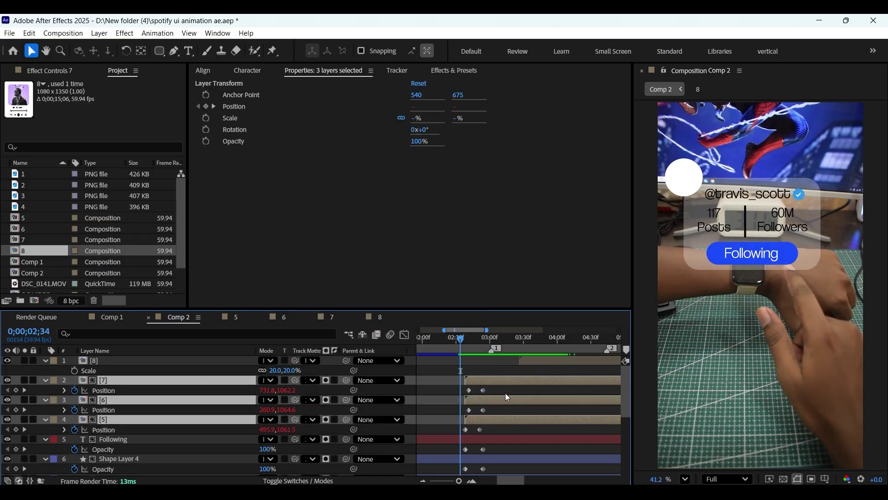
{"action": "left_click", "coordinate": [505, 393]}
{"action": "key", "text": "space"}
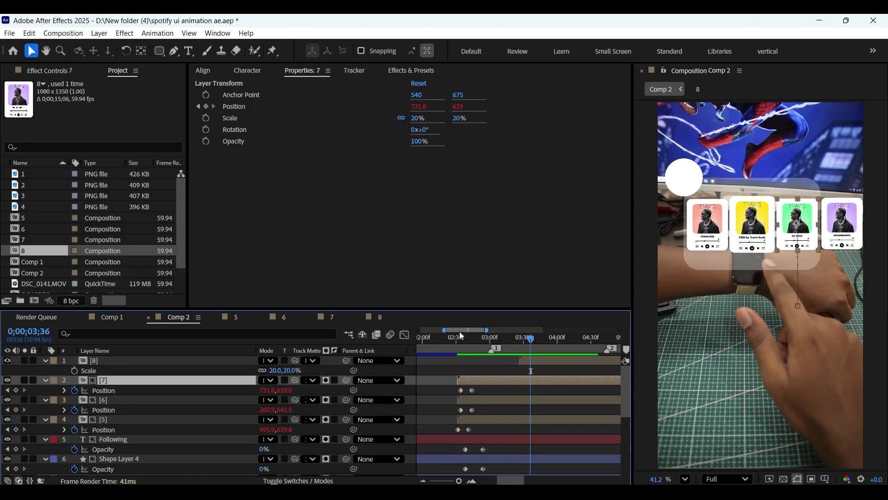
Make layer 8 start at about 0;00;03;02 and layers 5, 6 and 7 at about 0;00;02;25, and play back the result.
{"action": "left_click", "coordinate": [493, 337]}
{"action": "left_click_drag", "start_coordinate": [521, 360], "coordinate": [485, 360]}
{"action": "left_click", "coordinate": [451, 338]}
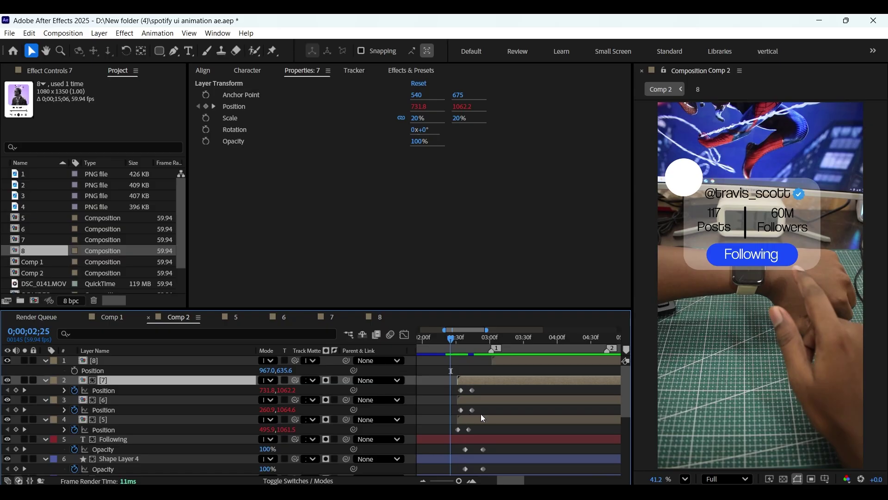
{"action": "left_click", "coordinate": [482, 417], "text": "shift"}
{"action": "left_click_drag", "start_coordinate": [482, 417], "coordinate": [477, 418]}
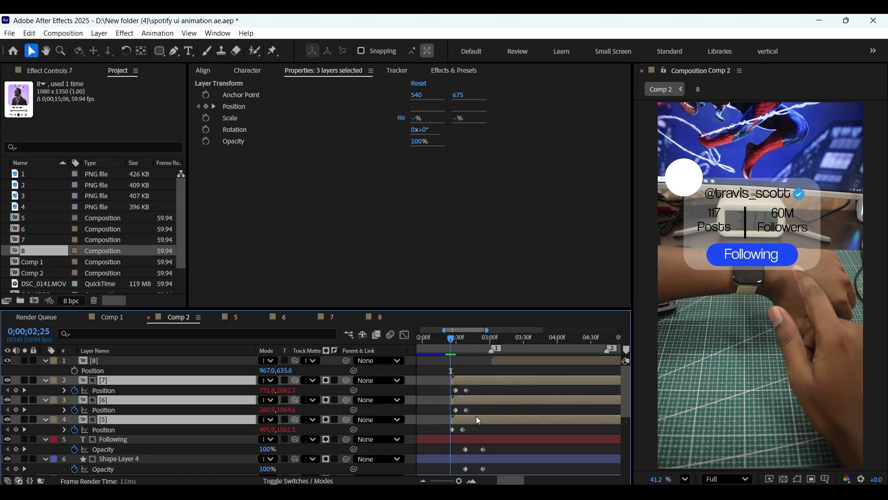
{"action": "key", "text": "space"}
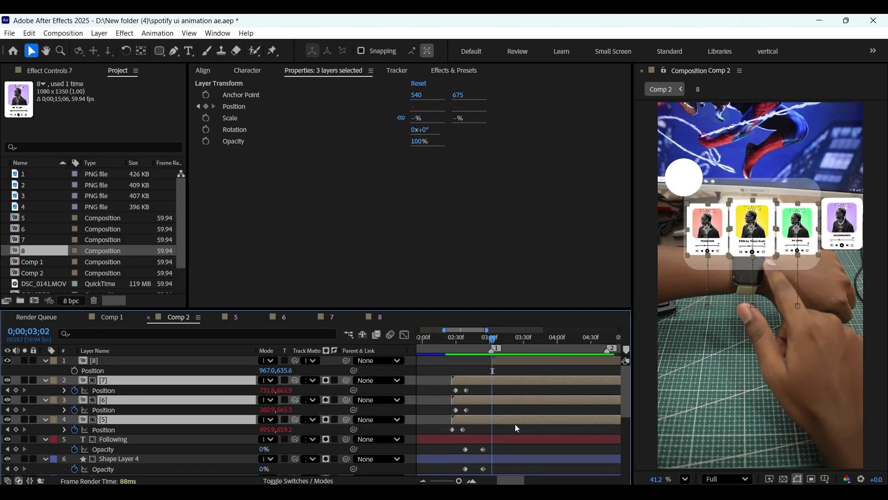
{"action": "scroll", "coordinate": [123, 381], "scroll_direction": "down", "scroll_amount": 2}
{"action": "left_click", "coordinate": [124, 380]}
{"action": "scroll", "coordinate": [127, 403], "scroll_direction": "down", "scroll_amount": 2}
{"action": "left_click", "coordinate": [139, 441], "text": "shift"}
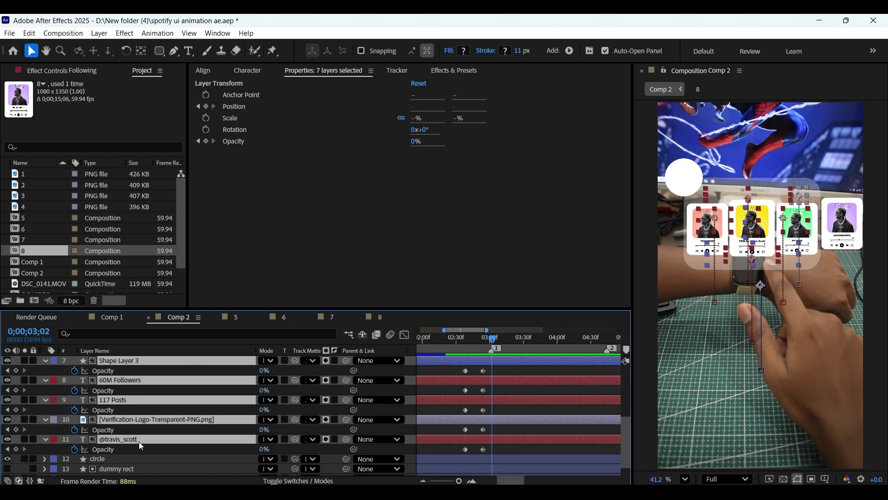
{"action": "scroll", "coordinate": [138, 441], "scroll_direction": "down", "scroll_amount": 1}
{"action": "left_click_drag", "start_coordinate": [496, 380], "coordinate": [465, 465]}
{"action": "left_click", "coordinate": [454, 342]}
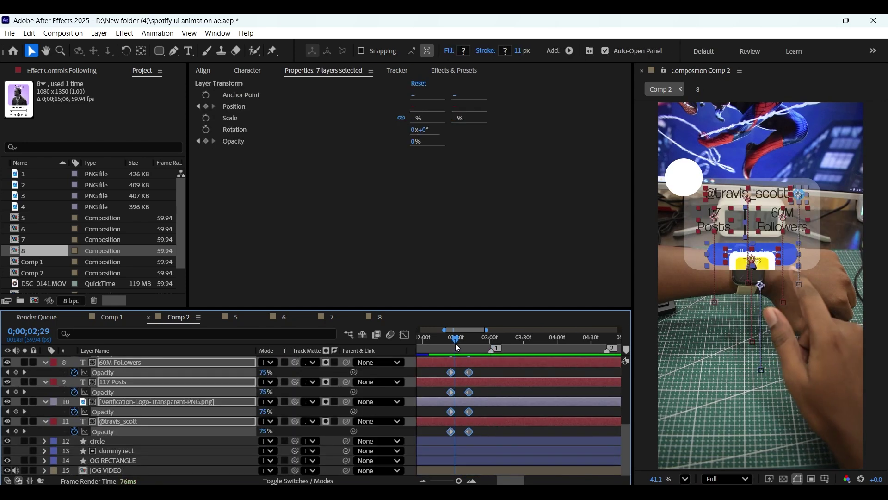
{"action": "left_click_drag", "start_coordinate": [451, 432], "coordinate": [457, 431]}
{"action": "left_click", "coordinate": [445, 340]}
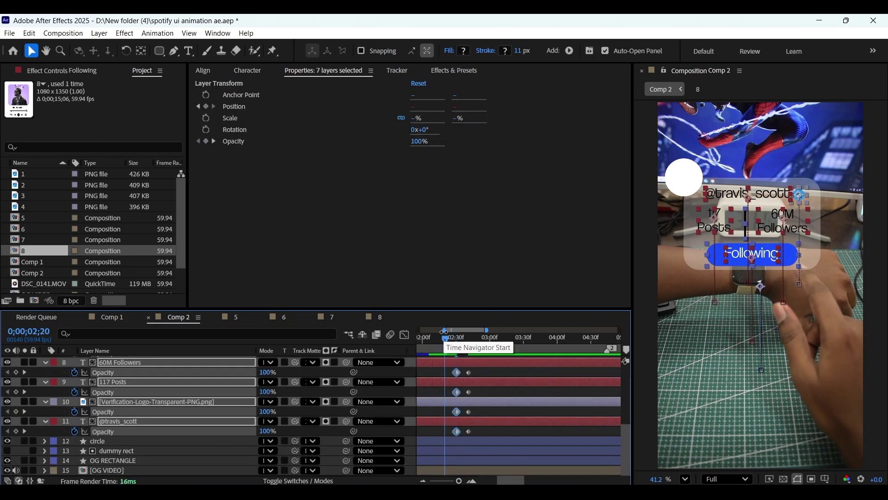
{"action": "key", "text": "space"}
{"action": "scroll", "coordinate": [509, 392], "scroll_direction": "up", "scroll_amount": 6}
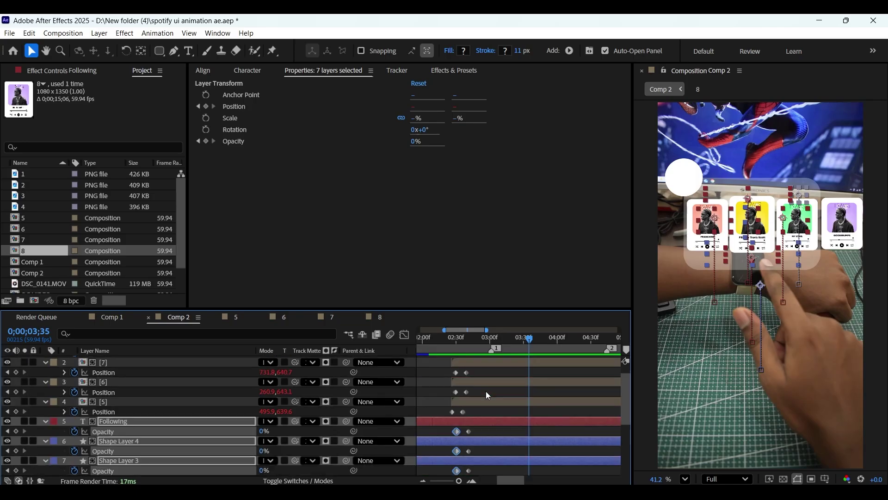
{"action": "scroll", "coordinate": [485, 390], "scroll_direction": "up", "scroll_amount": 1}
Retime layers 5, 6 and 7 to start at about 0;00;02;22, bring their end position keyframes closer to the first ones, and preview.
{"action": "left_click", "coordinate": [512, 345]}
{"action": "left_click_drag", "start_coordinate": [475, 424], "coordinate": [470, 383]}
{"action": "left_click", "coordinate": [445, 336]}
{"action": "left_click_drag", "start_coordinate": [446, 336], "coordinate": [498, 344]}
{"action": "key", "text": "space"}
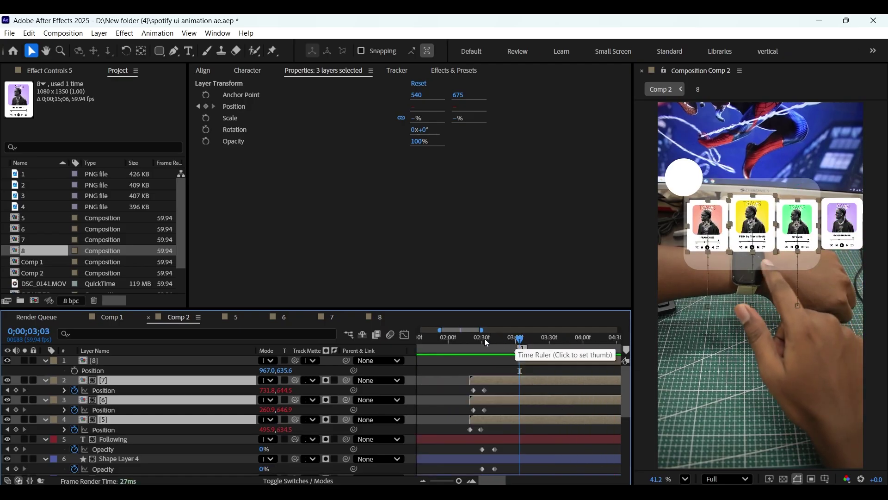
{"action": "left_click_drag", "start_coordinate": [484, 337], "coordinate": [472, 341]}
{"action": "mouse_move", "coordinate": [479, 419]}
{"action": "left_mouse_down"}
{"action": "mouse_move", "coordinate": [492, 437]}
{"action": "mouse_move", "coordinate": [483, 430]}
{"action": "left_mouse_up"}
{"action": "left_click", "coordinate": [496, 390]}
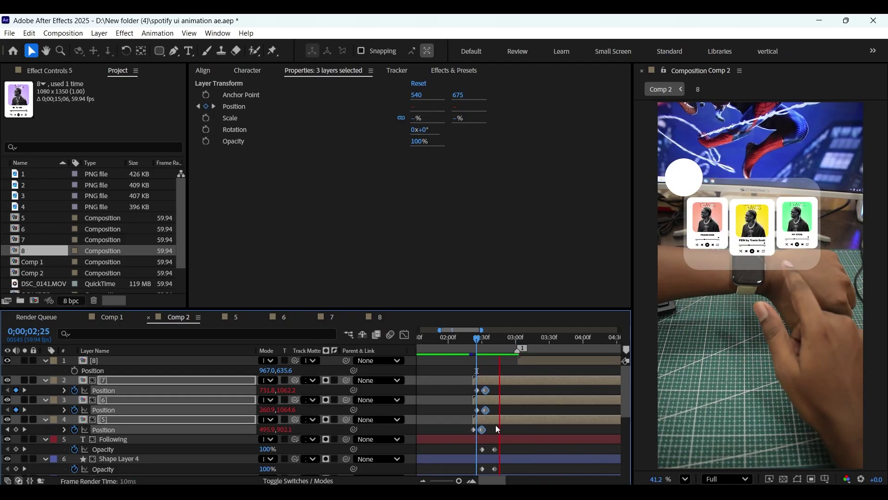
{"action": "key", "text": "space"}
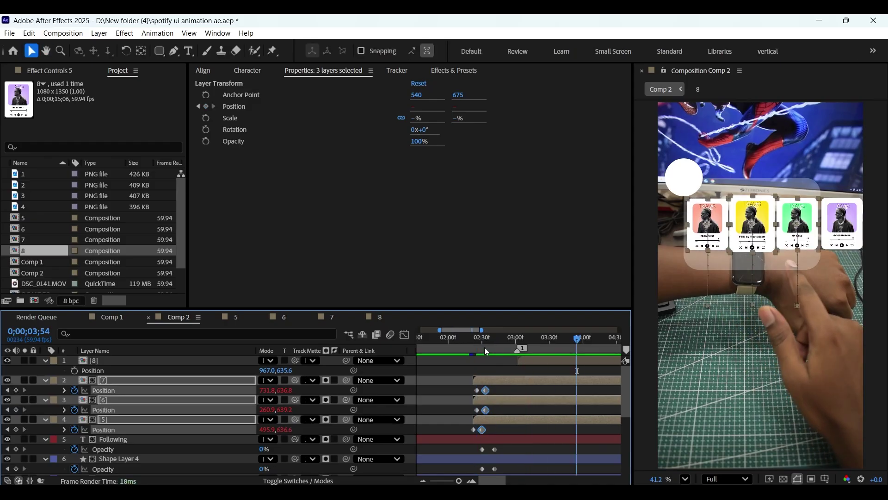
Add a null object directly above layer 5 and rename it as 5th null.
{"action": "left_click", "coordinate": [555, 337]}
{"action": "left_click", "coordinate": [114, 413]}
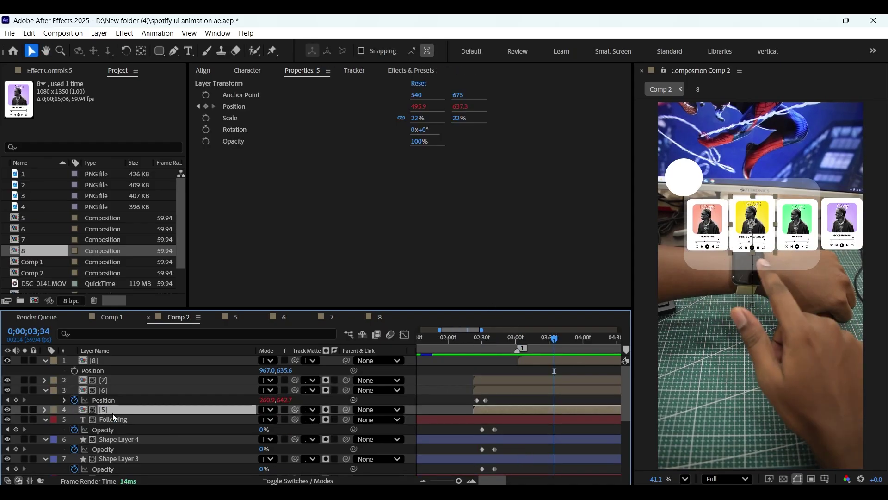
{"action": "right_click", "coordinate": [15, 411]}
{"action": "mouse_move", "coordinate": [72, 273]}
{"action": "left_click", "coordinate": [217, 339]}
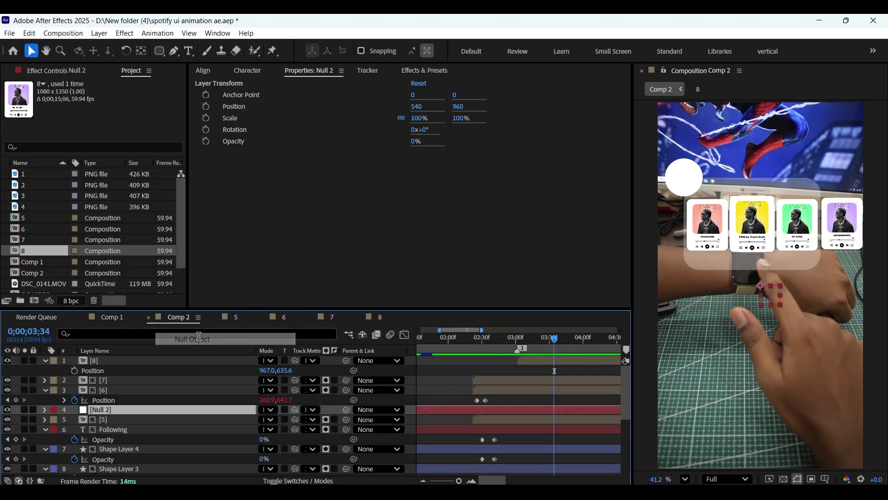
{"action": "right_click", "coordinate": [122, 411]}
{"action": "left_click", "coordinate": [149, 380]}
{"action": "type", "text": "5th co"}
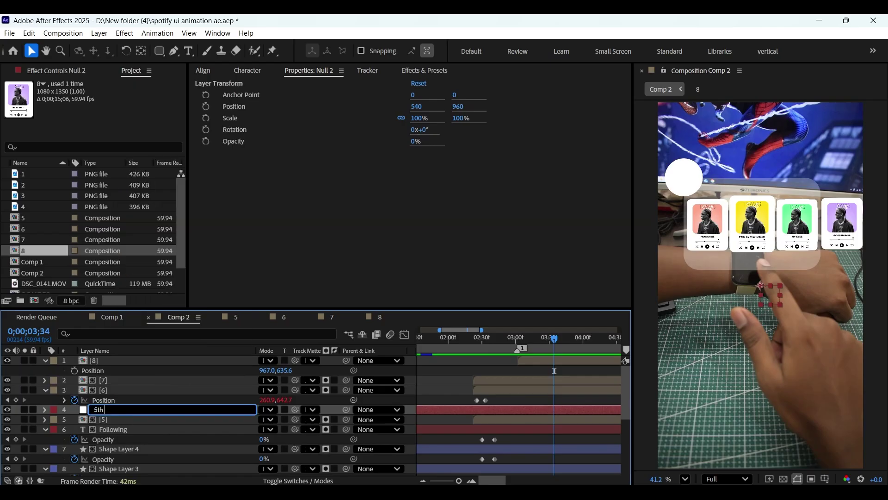
{"action": "key", "text": "BackSpace"}
{"action": "key", "text": "BackSpace"}
{"action": "type", "text": "null"}
{"action": "key", "text": "Return"}
Parent layer 5 to the 5th null.
{"action": "left_click", "coordinate": [474, 338]}
{"action": "left_click", "coordinate": [115, 418]}
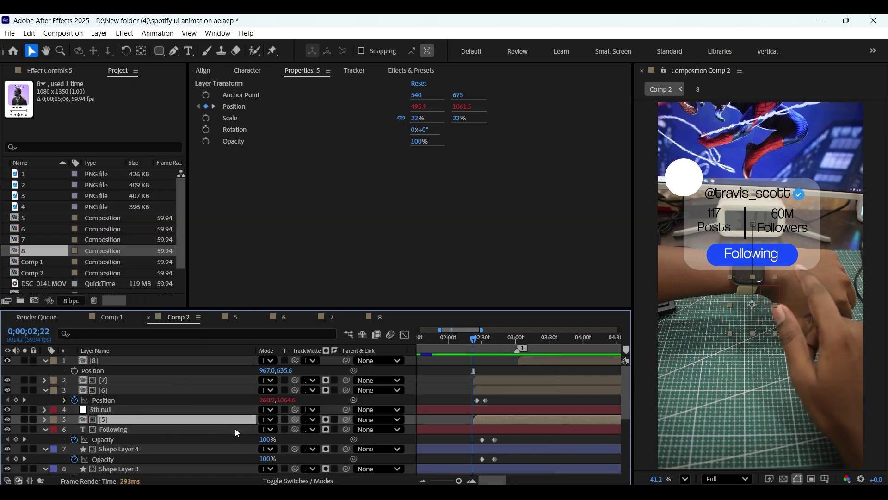
{"action": "left_click_drag", "start_coordinate": [347, 419], "coordinate": [120, 410]}
Add a position keyframe to the 5th null at 0;00;03;01.
{"action": "key", "text": "p"}
{"action": "left_click", "coordinate": [491, 428]}
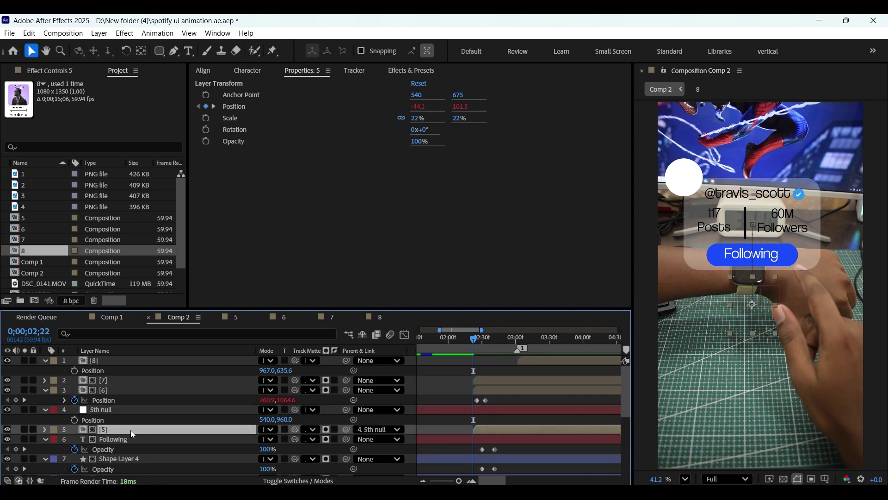
{"action": "key", "text": "p"}
{"action": "left_click_drag", "start_coordinate": [477, 339], "coordinate": [520, 359]}
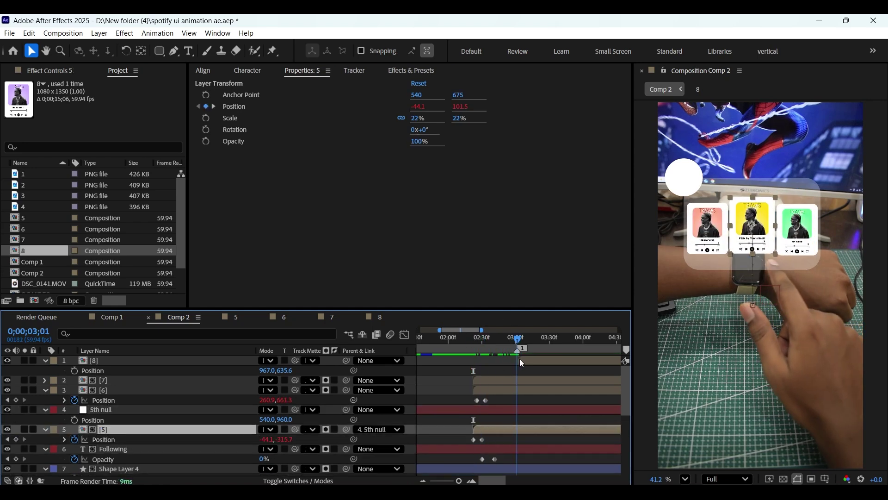
{"action": "left_click", "coordinate": [74, 420]}
{"action": "key", "text": "minus"}
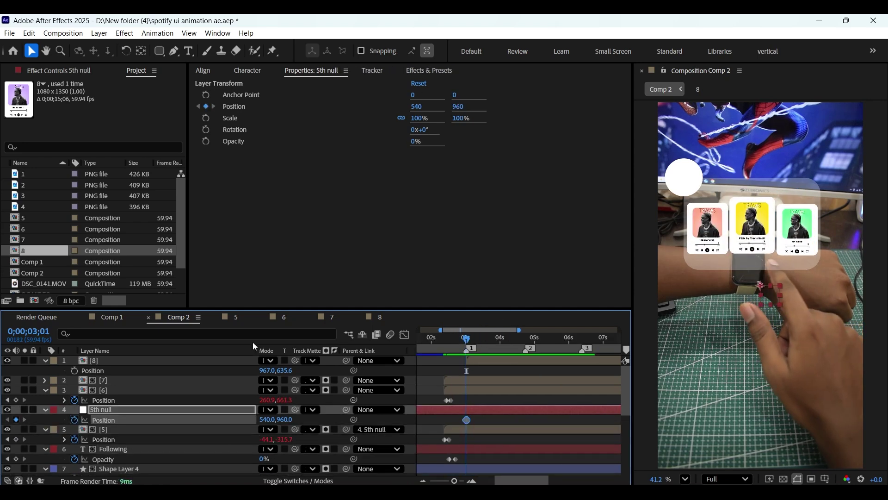
Add a null object directly above layer 6 and name it 6th null.
{"action": "left_click", "coordinate": [124, 392]}
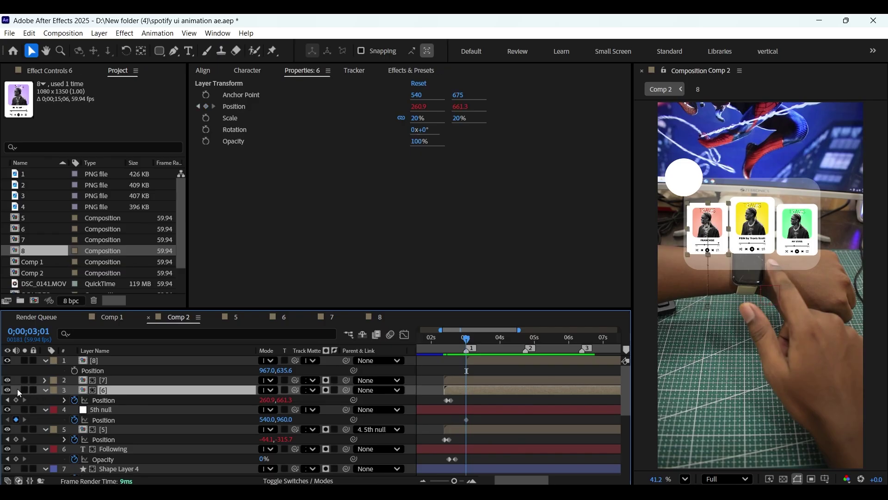
{"action": "right_click", "coordinate": [17, 388]}
{"action": "mouse_move", "coordinate": [76, 254]}
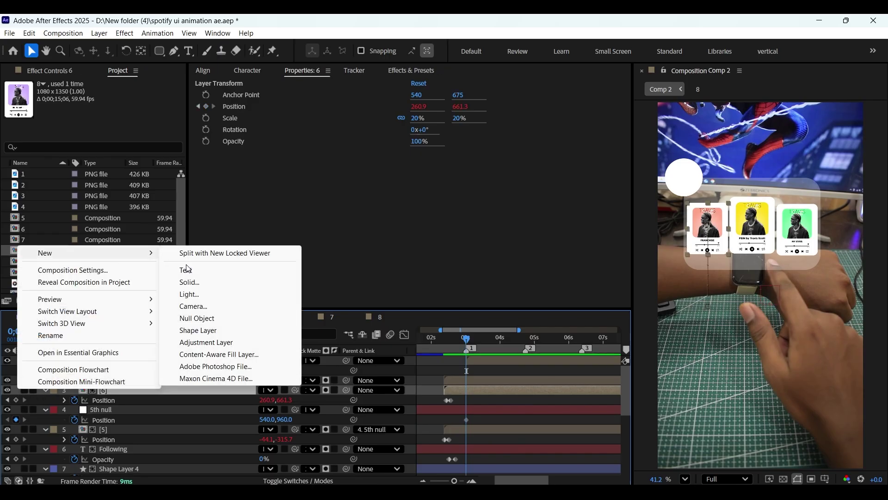
{"action": "left_click", "coordinate": [202, 322]}
{"action": "type", "text": "6th null"}
{"action": "key", "text": "Return"}
Parent layer 6 to the 6th null and keyframe the null's position at 0;00;03;01.
{"action": "left_click_drag", "start_coordinate": [346, 399], "coordinate": [130, 392]}
{"action": "left_click", "coordinate": [130, 392]}
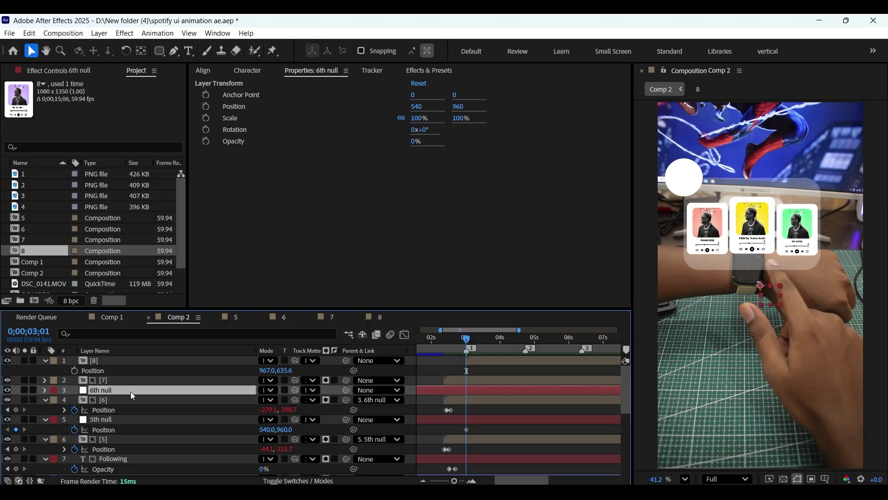
{"action": "key", "text": "p"}
{"action": "left_click", "coordinate": [74, 400]}
Add a null object directly above layer 7 and name it 7th null.
{"action": "left_click", "coordinate": [124, 381]}
{"action": "right_click", "coordinate": [5, 387]}
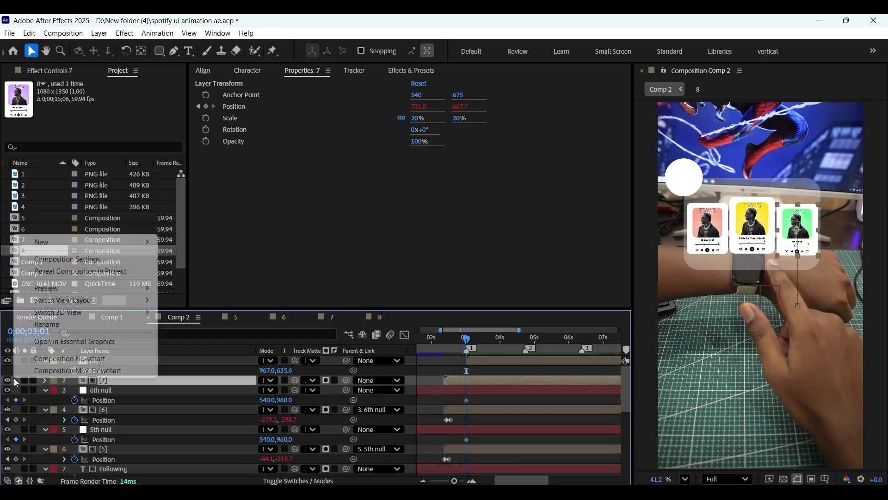
{"action": "mouse_move", "coordinate": [82, 245]}
{"action": "left_click", "coordinate": [227, 306]}
{"action": "key", "text": "Return"}
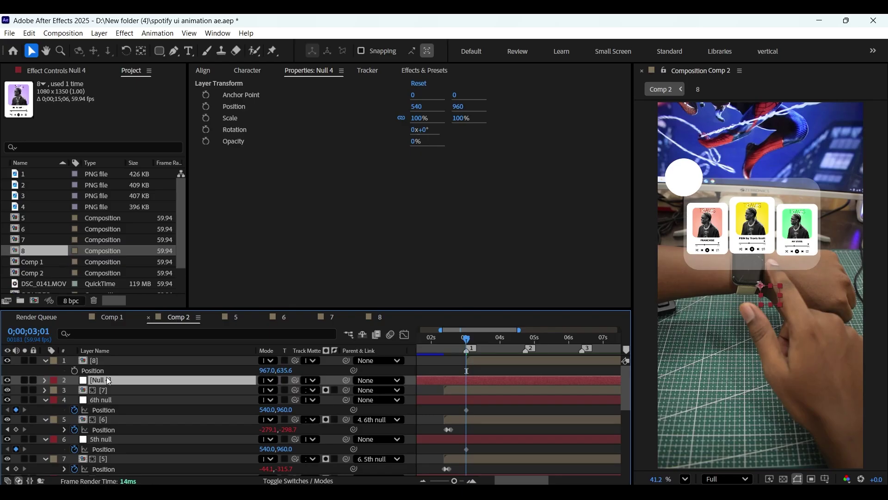
{"action": "type", "text": "7th null"}
{"action": "key", "text": "Return"}
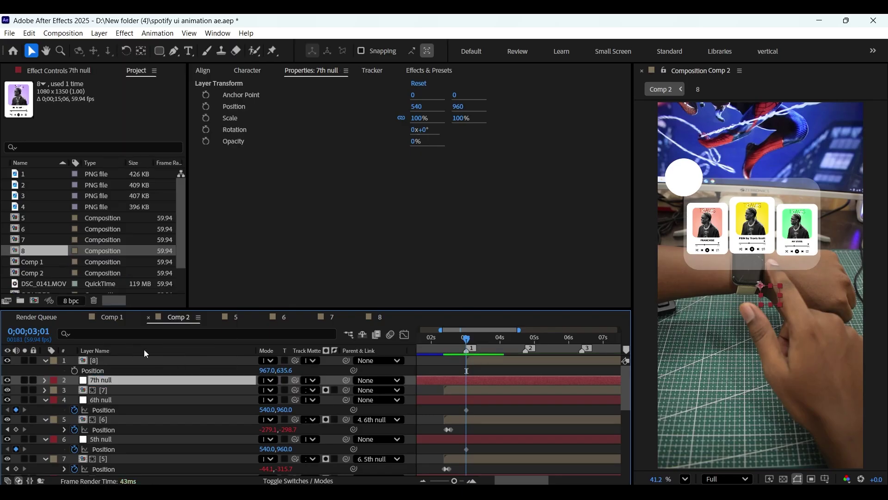
Parent layer 7 to the 7th null, and keyframe the position of that null and of layer 8 at 0;00;03;01.
{"action": "left_click_drag", "start_coordinate": [346, 390], "coordinate": [123, 381]}
{"action": "key", "text": "p"}
{"action": "left_click", "coordinate": [74, 390]}
{"action": "left_click", "coordinate": [478, 363]}
{"action": "left_click", "coordinate": [74, 370]}
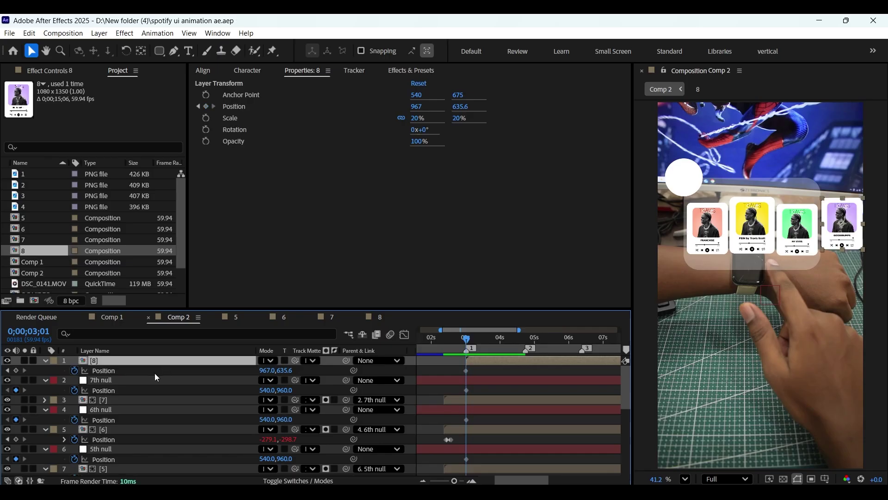
Slide the cards left with position keyframes at about 0;00;03;22, setting x to 734 for layer 8 and 307 for the 5th, 6th and 7th nulls.
{"action": "left_click", "coordinate": [121, 430]}
{"action": "left_click", "coordinate": [122, 450]}
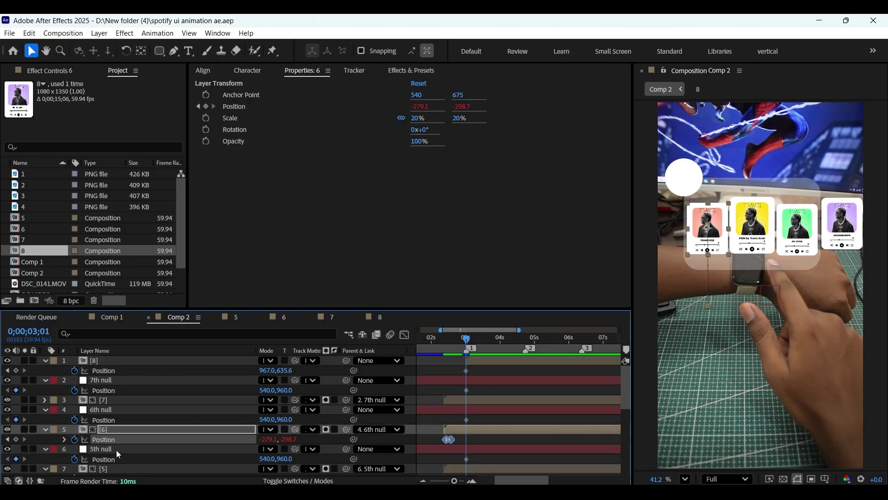
{"action": "left_click", "coordinate": [112, 411], "text": "ctrl"}
{"action": "left_click", "coordinate": [107, 380], "text": "ctrl"}
{"action": "key", "text": "k"}
{"action": "left_click", "coordinate": [132, 360], "text": "ctrl"}
{"action": "left_click_drag", "start_coordinate": [264, 370], "coordinate": [148, 371]}
{"action": "left_click_drag", "start_coordinate": [474, 374], "coordinate": [478, 375]}
{"action": "left_click_drag", "start_coordinate": [476, 339], "coordinate": [498, 338]}
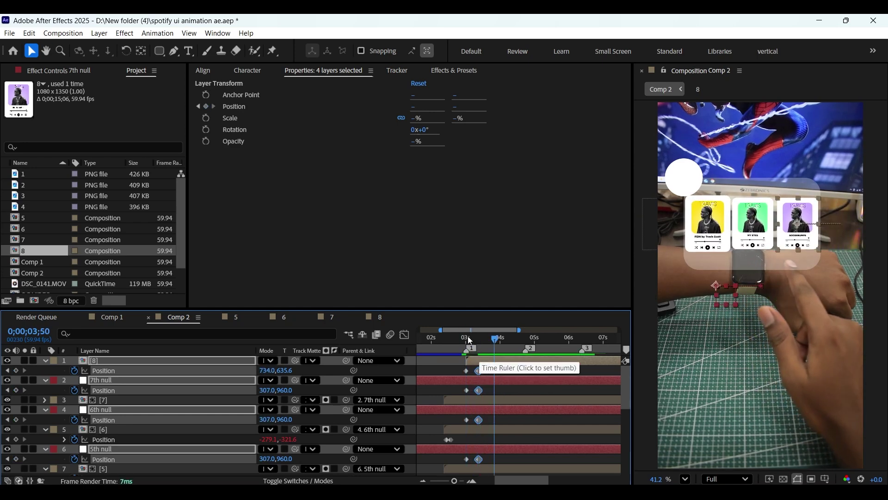
Keyframe layer 5's scale at 22% at 0;00;03;02 and at 20% at 0;00;03;22.
{"action": "left_click", "coordinate": [467, 339]}
{"action": "left_click", "coordinate": [56, 447]}
{"action": "scroll", "coordinate": [139, 423], "scroll_direction": "down", "scroll_amount": 3}
{"action": "key", "text": "y"}
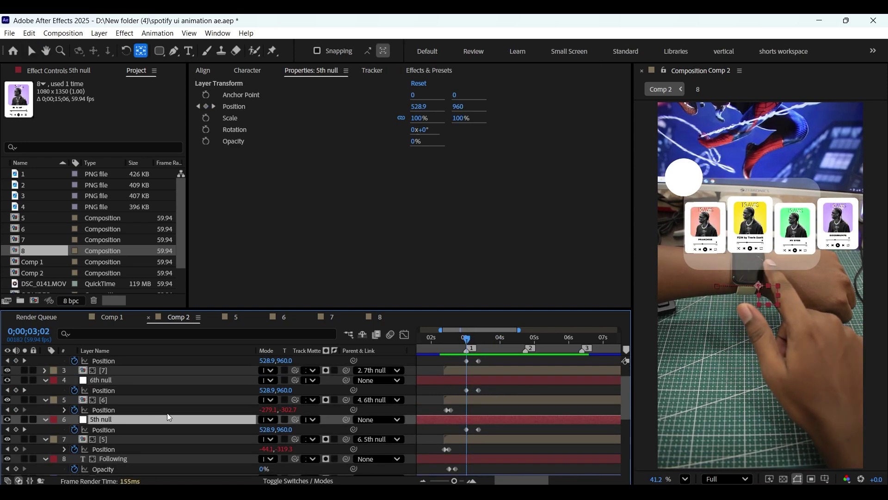
{"action": "left_click", "coordinate": [122, 438]}
{"action": "key", "text": "s"}
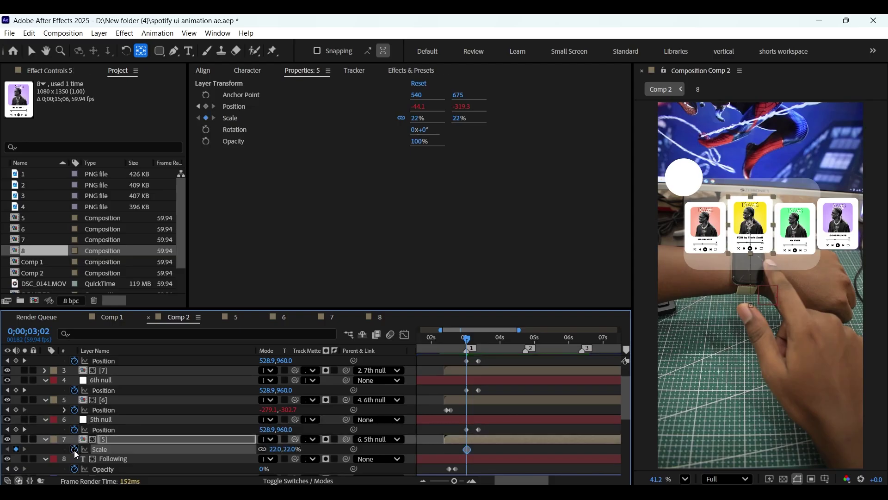
{"action": "left_click", "coordinate": [25, 430]}
{"action": "left_click", "coordinate": [16, 448]}
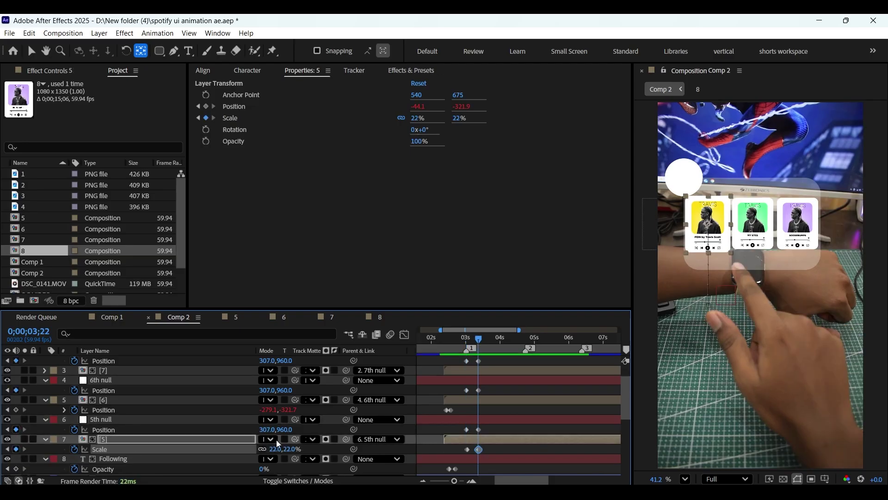
{"action": "type", "text": "20"}
{"action": "key", "text": "Return"}
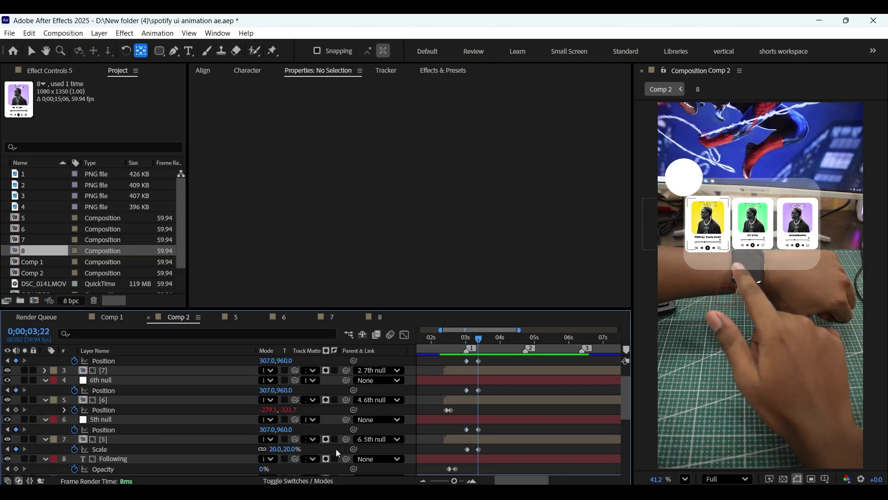
Duplicate layer 8 at the head of the layer stack.
{"action": "scroll", "coordinate": [107, 370], "scroll_direction": "up", "scroll_amount": 3}
{"action": "left_click", "coordinate": [107, 359]}
{"action": "key", "text": "ctrl+d"}
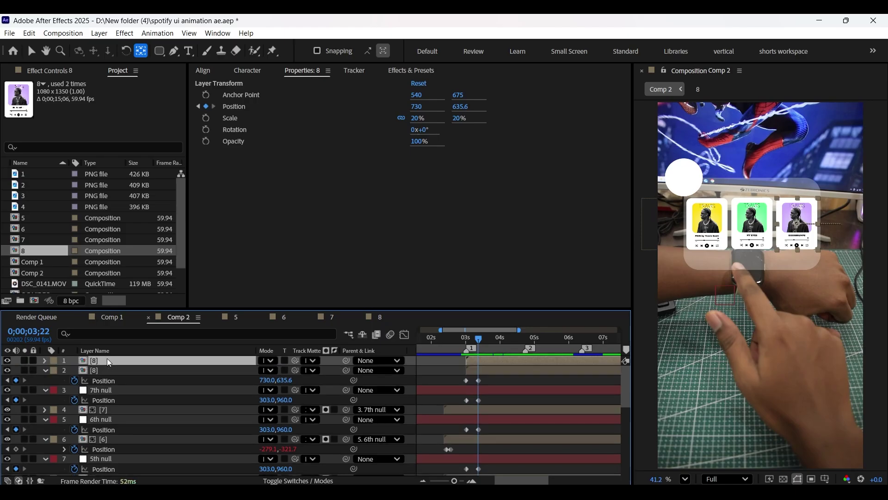
Shift both position keyframes of the duplicated card right, reaching x 978 at 0;00;03;22, so it sits beside the original layer 8.
{"action": "key", "text": "p"}
{"action": "left_click_drag", "start_coordinate": [498, 367], "coordinate": [449, 374]}
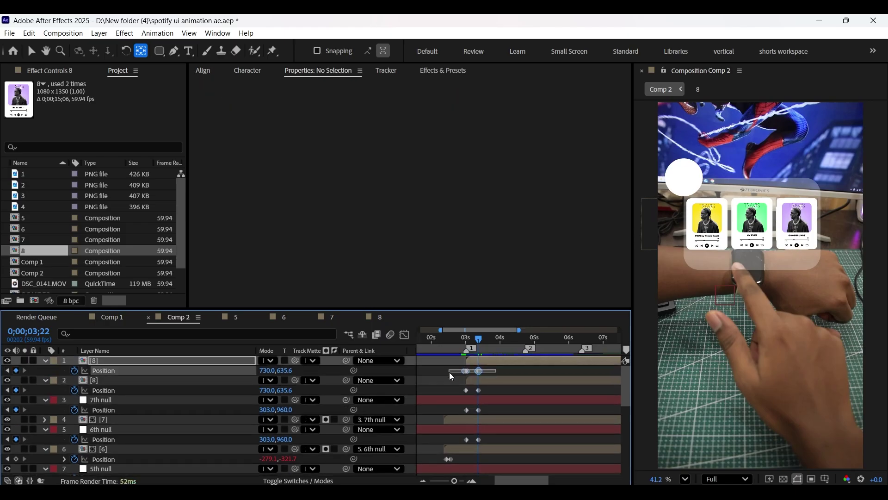
{"action": "key", "text": "shift+Right"}
{"action": "key", "text": "shift+Right"}
{"action": "key", "text": "shift+Right"}
{"action": "key", "text": "shift+Right"}
{"action": "key", "text": "shift+Right"}
{"action": "key", "text": "shift+Right"}
{"action": "key", "text": "shift+Right"}
{"action": "key", "text": "shift+Right"}
{"action": "key", "text": "shift+Right"}
{"action": "key", "text": "shift+Right"}
{"action": "key", "text": "shift+Right"}
{"action": "key", "text": "shift+Right"}
{"action": "key", "text": "shift+Right"}
{"action": "key", "text": "shift+Right"}
{"action": "key", "text": "shift+Right"}
{"action": "key", "text": "shift+Right"}
{"action": "key", "text": "shift+Right"}
{"action": "key", "text": "shift+Right"}
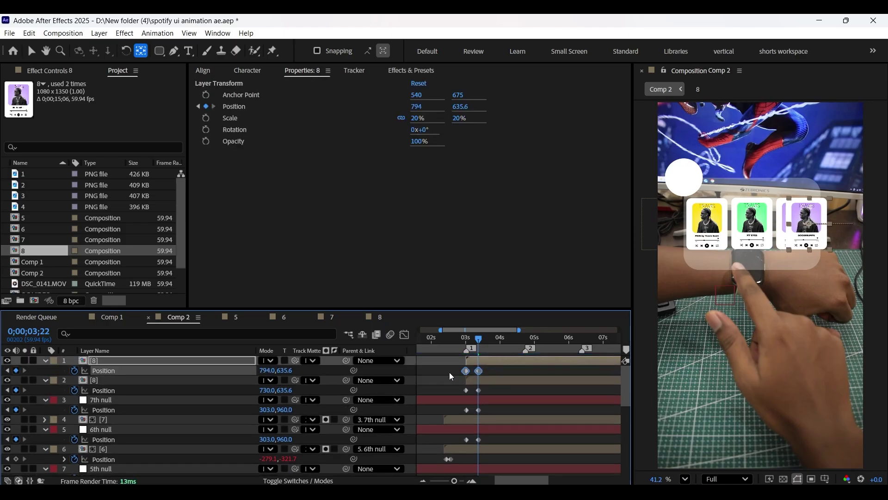
{"action": "key", "text": "shift+Right"}
{"action": "key", "text": "shift+Right"}
{"action": "key", "text": "shift+Right"}
{"action": "key", "text": "shift+Right"}
{"action": "key", "text": "shift+Right"}
{"action": "key", "text": "Right"}
{"action": "key", "text": "Right"}
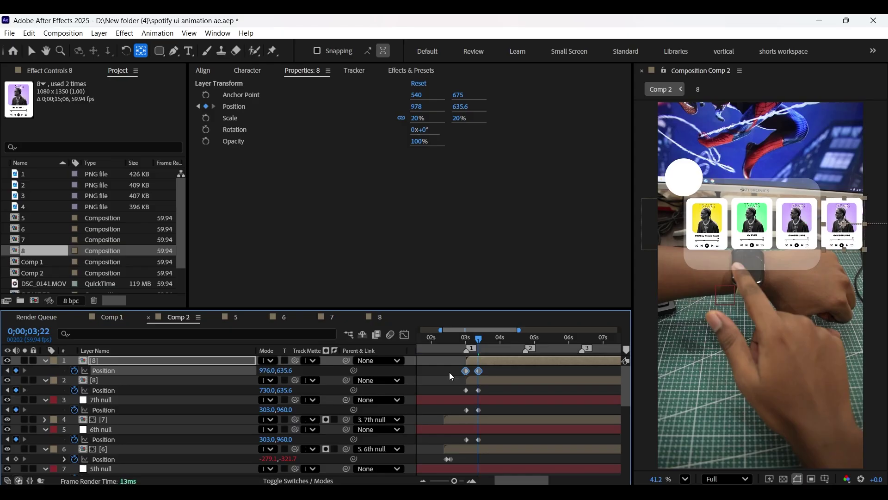
{"action": "mouse_move", "coordinate": [478, 340]}
{"action": "left_mouse_down"}
{"action": "mouse_move", "coordinate": [467, 339]}
{"action": "mouse_move", "coordinate": [485, 341]}
{"action": "left_mouse_up"}
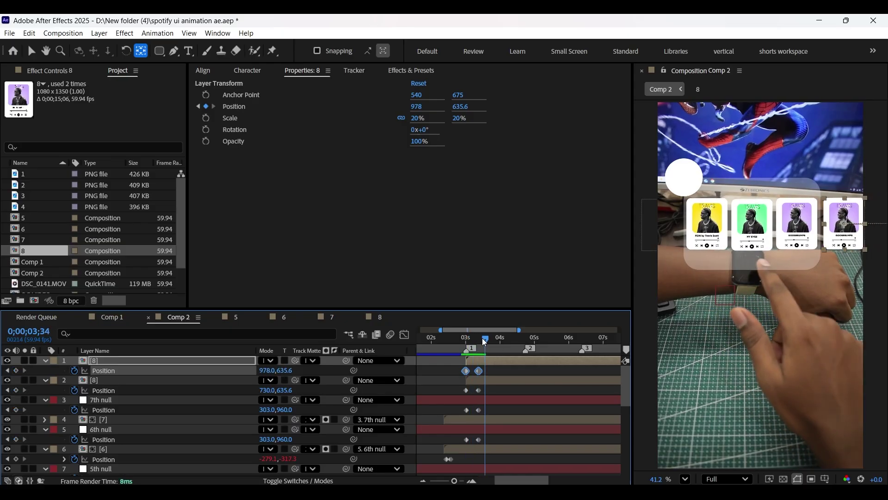
Rename the duplicated card layer as 9 and preview the sliding cards.
{"action": "right_click", "coordinate": [119, 363]}
{"action": "left_click", "coordinate": [138, 329]}
{"action": "type", "text": "9"}
{"action": "key", "text": "Return"}
{"action": "left_click", "coordinate": [470, 347]}
{"action": "left_click_drag", "start_coordinate": [469, 346], "coordinate": [478, 345]}
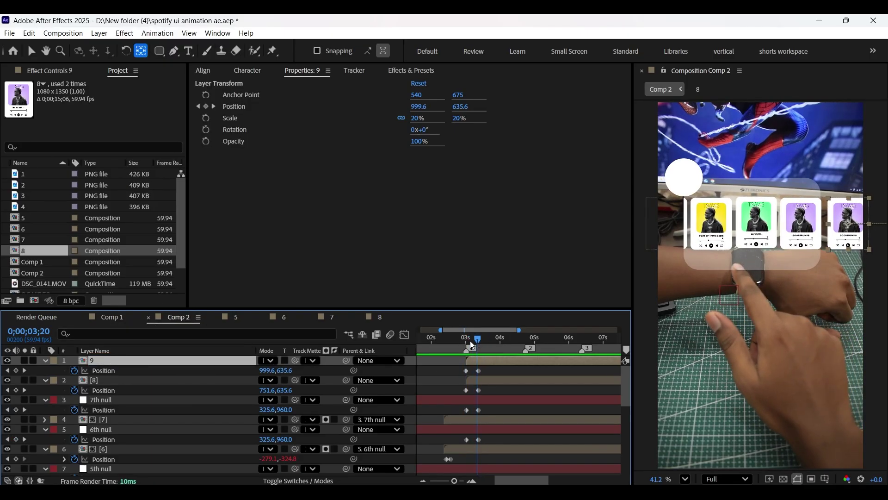
{"action": "key", "text": "space"}
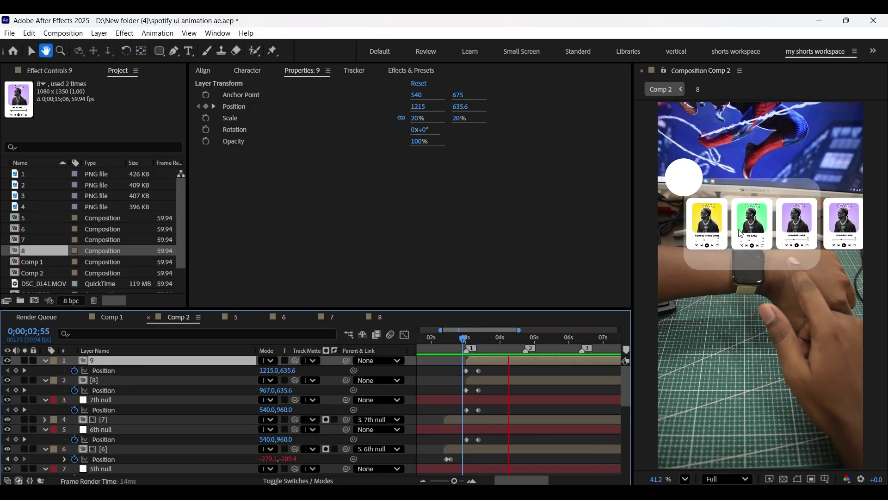
Reveal the position expressions of layers 7 and 5, and set the decay in layer 7's expression to 5.
{"action": "left_click", "coordinate": [110, 422]}
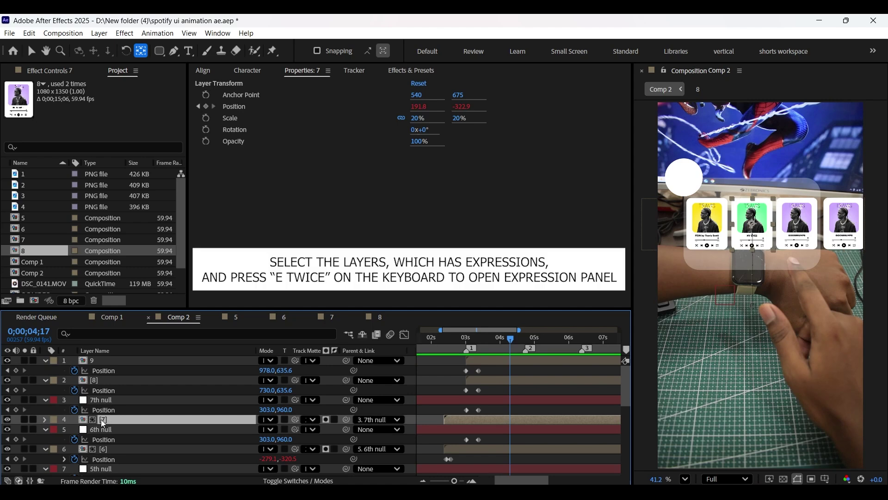
{"action": "scroll", "coordinate": [113, 392], "scroll_direction": "down", "scroll_amount": 1}
{"action": "left_click", "coordinate": [121, 459], "text": "ctrl"}
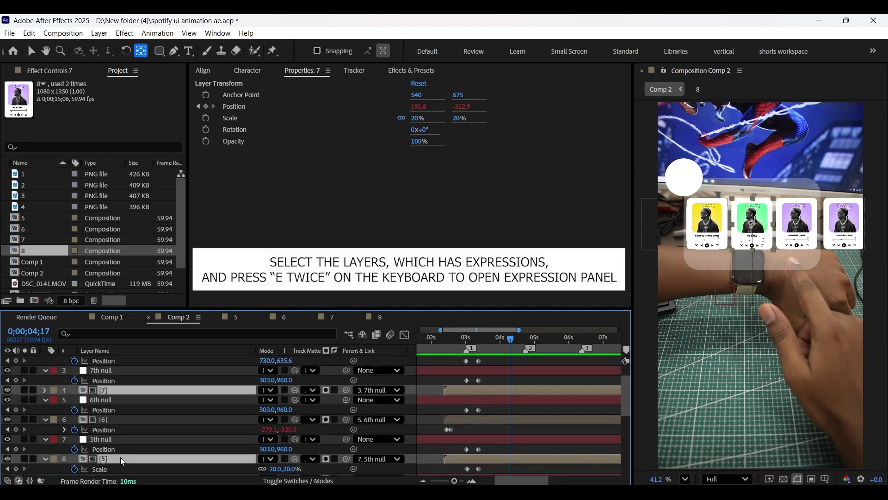
{"action": "key", "text": "e"}
{"action": "key", "text": "e"}
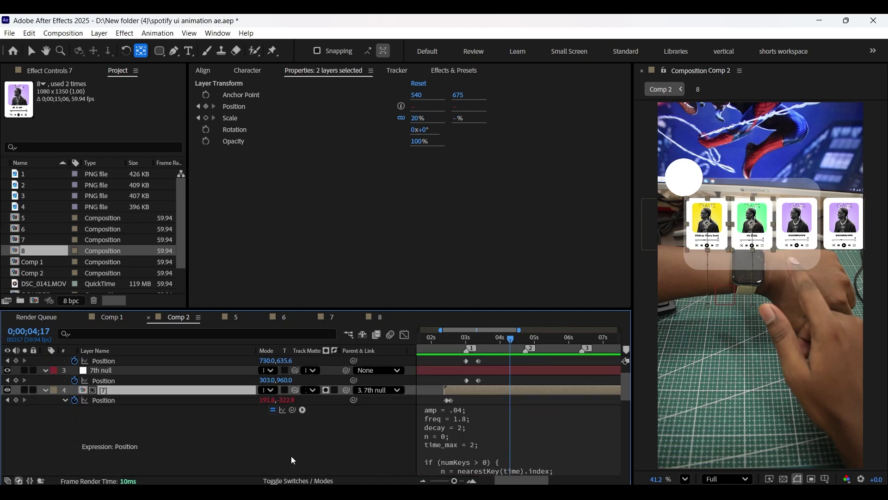
{"action": "left_click", "coordinate": [493, 426]}
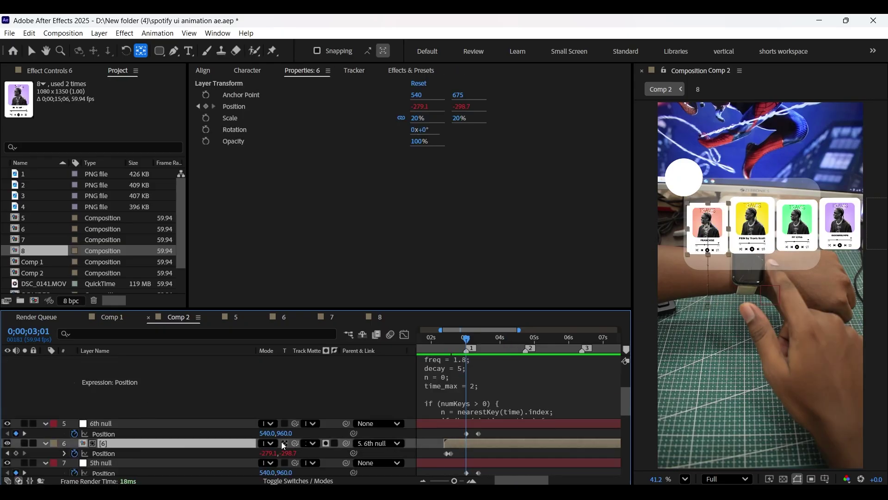
Set the decay in layer 6's position expression to 5.
{"action": "scroll", "coordinate": [499, 447], "scroll_direction": "down", "scroll_amount": 1}
{"action": "left_click", "coordinate": [499, 447]}
{"action": "scroll", "coordinate": [504, 440], "scroll_direction": "down", "scroll_amount": 2}
{"action": "scroll", "coordinate": [505, 440], "scroll_direction": "up", "scroll_amount": 3}
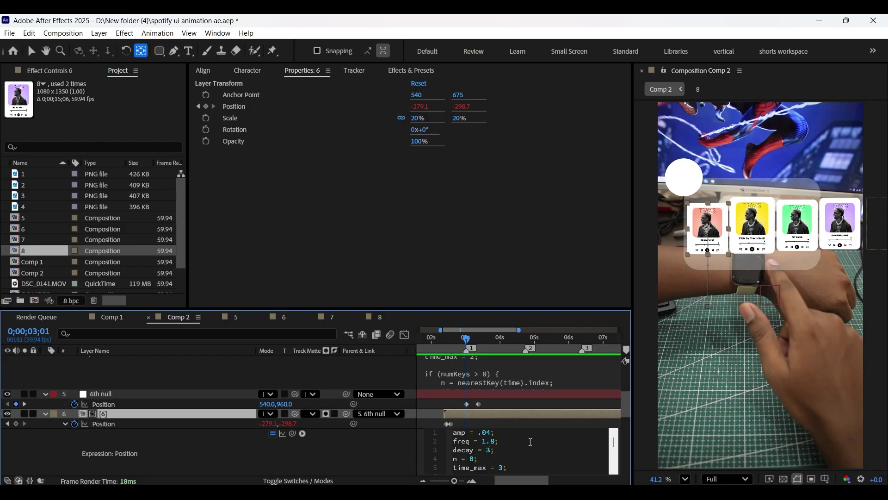
{"action": "scroll", "coordinate": [246, 434], "scroll_direction": "down", "scroll_amount": 3}
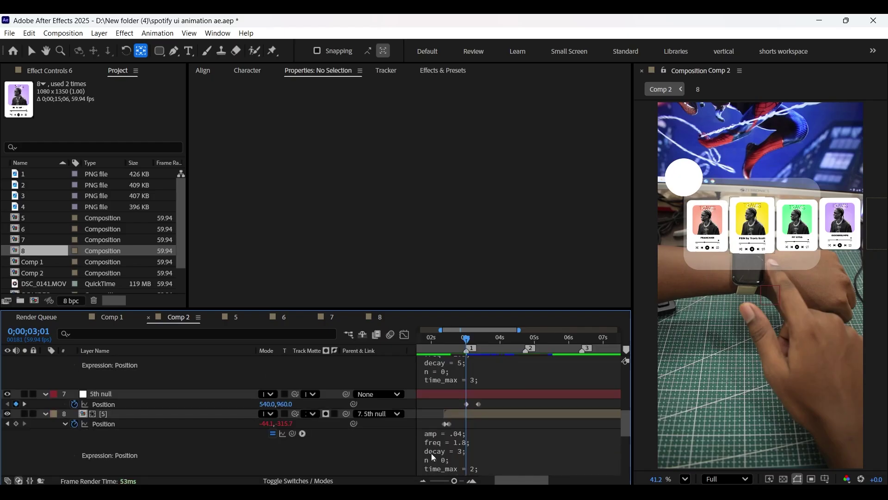
Set the decay in layer 5's position expression to 5 and preview the card animation from about 0;00;02;11.
{"action": "left_click", "coordinate": [488, 445]}
{"action": "key", "text": "ctrl+a"}
{"action": "key", "text": "BackSpace"}
{"action": "type", "text": "5"}
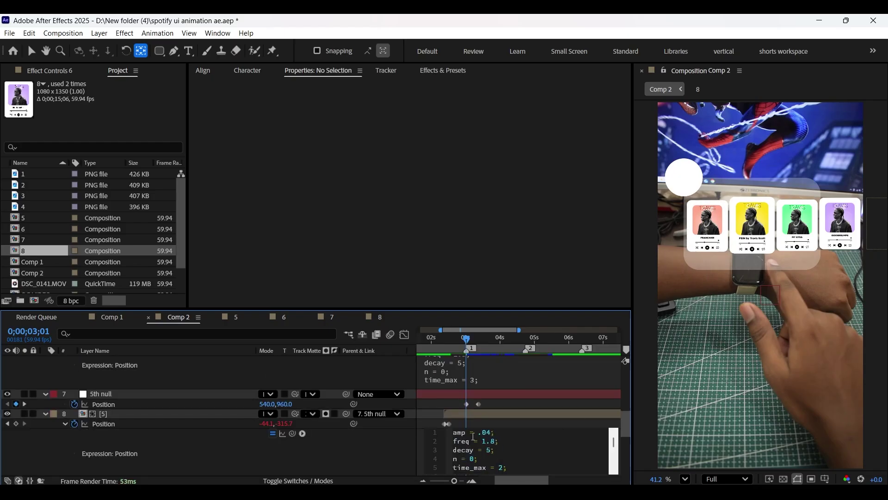
{"action": "key", "text": "KP_Enter"}
{"action": "left_click", "coordinate": [458, 338]}
{"action": "left_click_drag", "start_coordinate": [458, 340], "coordinate": [438, 340]}
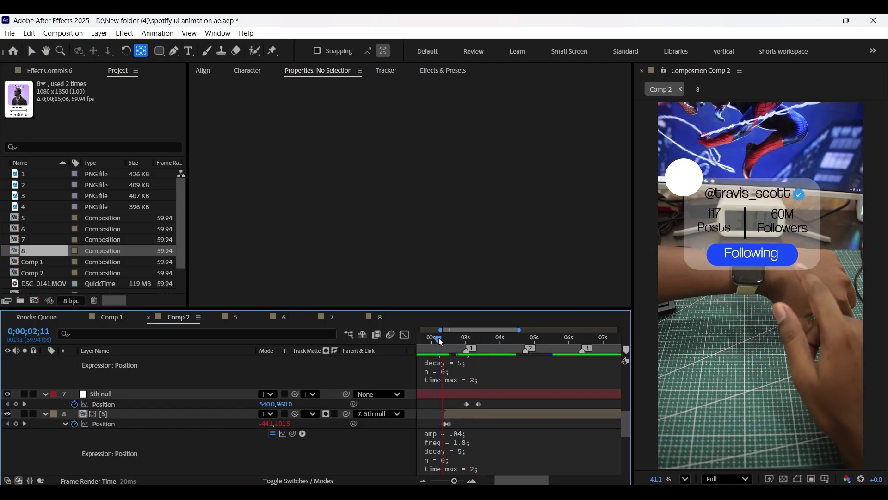
Preview the sliding cards from about 0;00;02;11 and collapse the revealed properties of the card layers with position expressions.
{"action": "left_click_drag", "start_coordinate": [438, 337], "coordinate": [452, 340]}
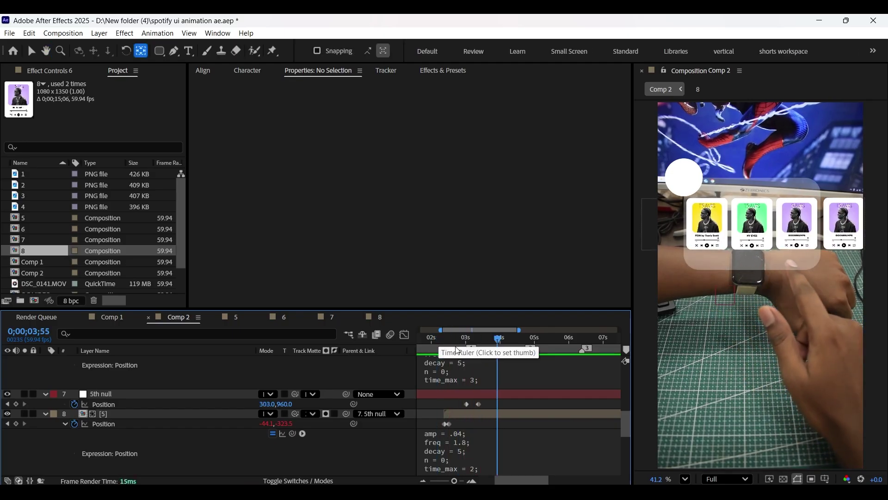
{"action": "left_click", "coordinate": [46, 413]}
{"action": "left_click", "coordinate": [46, 384]}
{"action": "left_click_drag", "start_coordinate": [454, 340], "coordinate": [496, 339]}
{"action": "scroll", "coordinate": [167, 439], "scroll_direction": "up", "scroll_amount": 3}
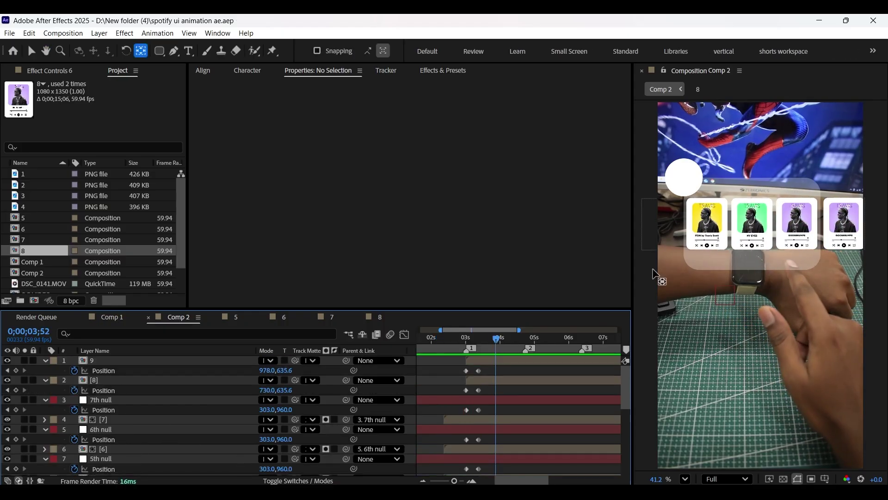
Animate layer 7's scale with a 20% keyframe at 0;00;03;01 and a 22% keyframe at 0;00;03;22.
{"action": "key", "text": "v"}
{"action": "left_click", "coordinate": [121, 418]}
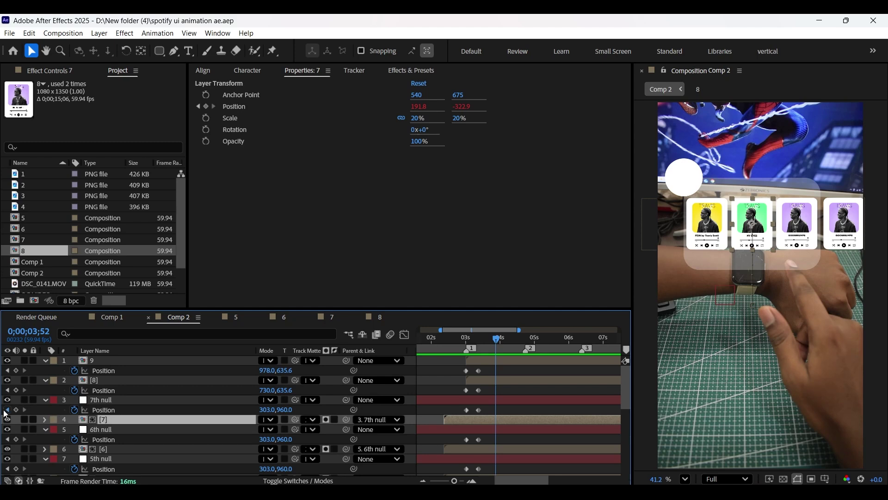
{"action": "left_click", "coordinate": [6, 409]}
{"action": "left_click", "coordinate": [7, 410]}
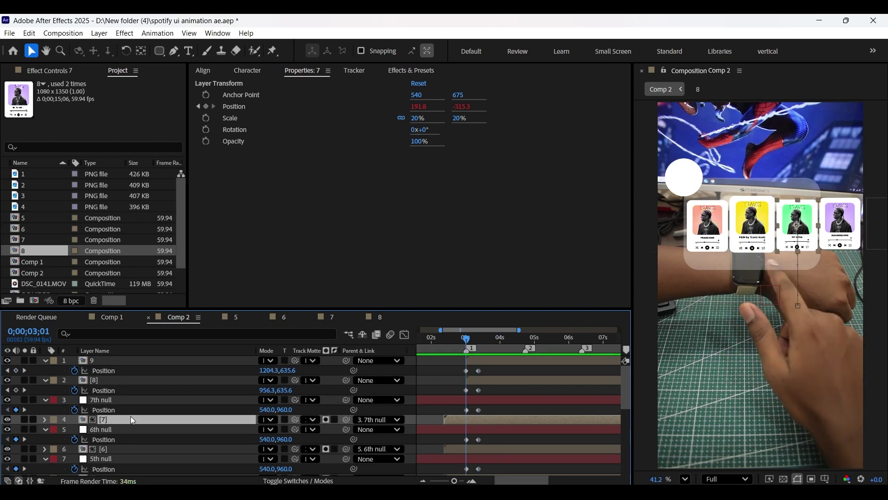
{"action": "key", "text": "s"}
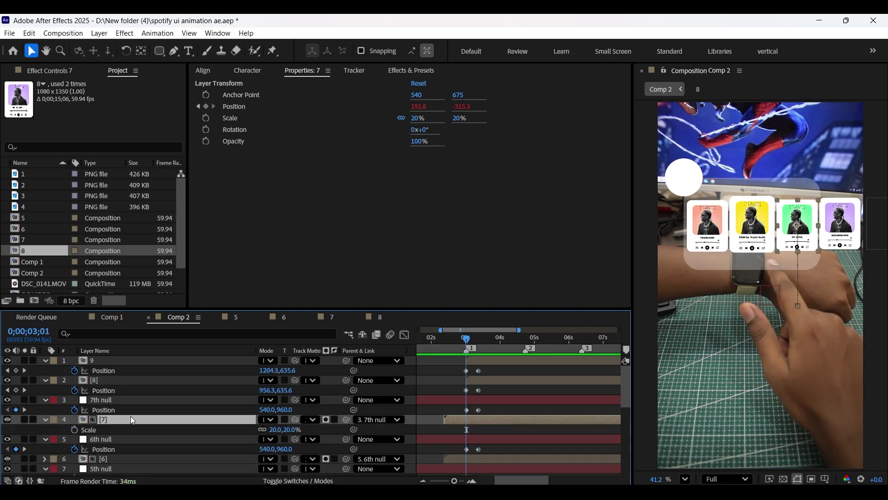
{"action": "left_click", "coordinate": [74, 430]}
{"action": "left_click", "coordinate": [24, 410]}
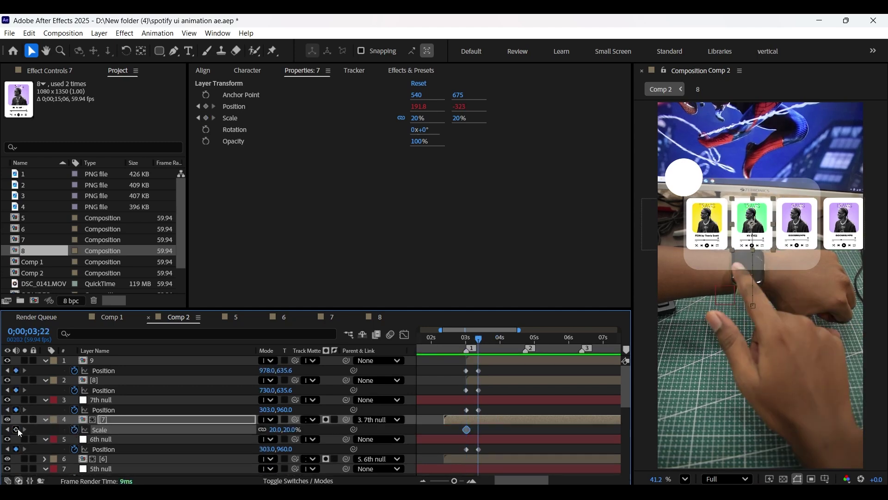
{"action": "left_click", "coordinate": [278, 429]}
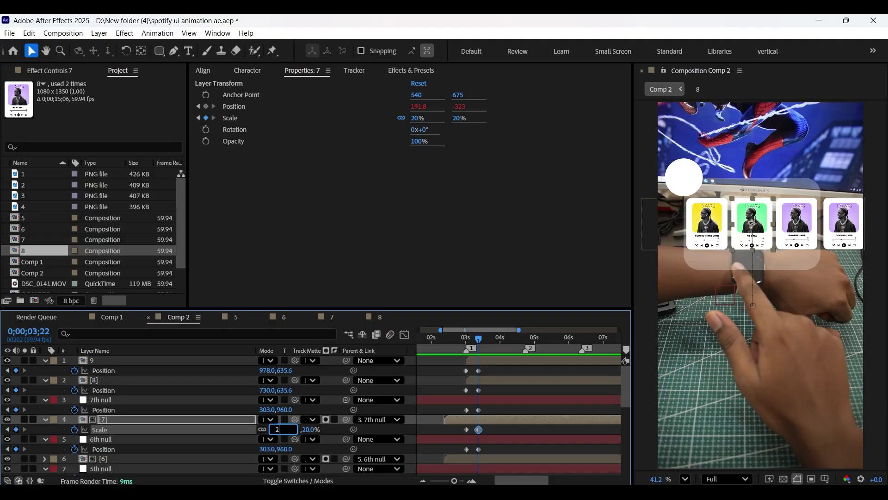
{"action": "type", "text": "22"}
{"action": "key", "text": "Return"}
Add position keyframes at 0;00;04;44 to layers 9 and 8 and the 7th, 6th and 5th nulls.
{"action": "left_click_drag", "start_coordinate": [479, 342], "coordinate": [525, 346]}
{"action": "scroll", "coordinate": [163, 419], "scroll_direction": "down", "scroll_amount": 3}
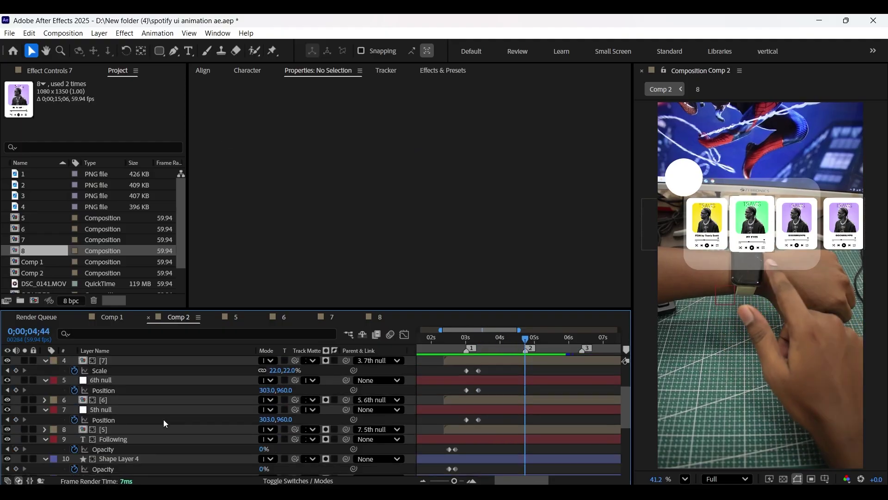
{"action": "left_click", "coordinate": [125, 419]}
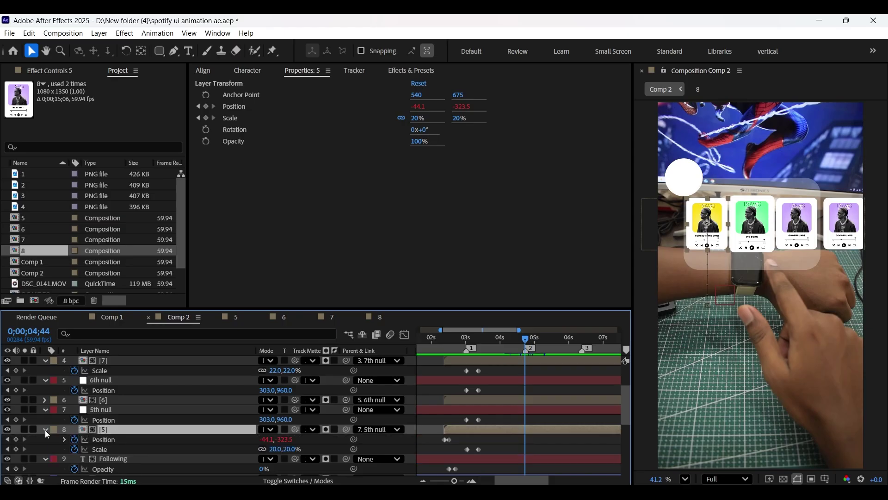
{"action": "scroll", "coordinate": [113, 416], "scroll_direction": "up", "scroll_amount": 2}
{"action": "left_click", "coordinate": [111, 410], "text": "ctrl"}
{"action": "left_click", "coordinate": [105, 370], "text": "ctrl"}
{"action": "scroll", "coordinate": [115, 384], "scroll_direction": "up", "scroll_amount": 2}
{"action": "left_click", "coordinate": [120, 381], "text": "ctrl"}
{"action": "left_click", "coordinate": [118, 360], "text": "ctrl"}
{"action": "left_click", "coordinate": [16, 371]}
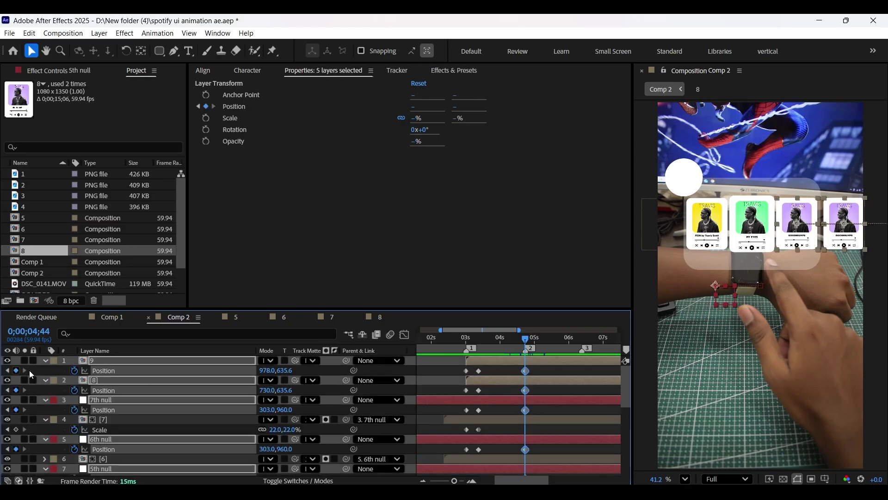
At 0;00;05;05, shift the five selected layers left together until layer 9's horizontal position is 746, and preview the slide.
{"action": "left_click_drag", "start_coordinate": [525, 338], "coordinate": [537, 340]}
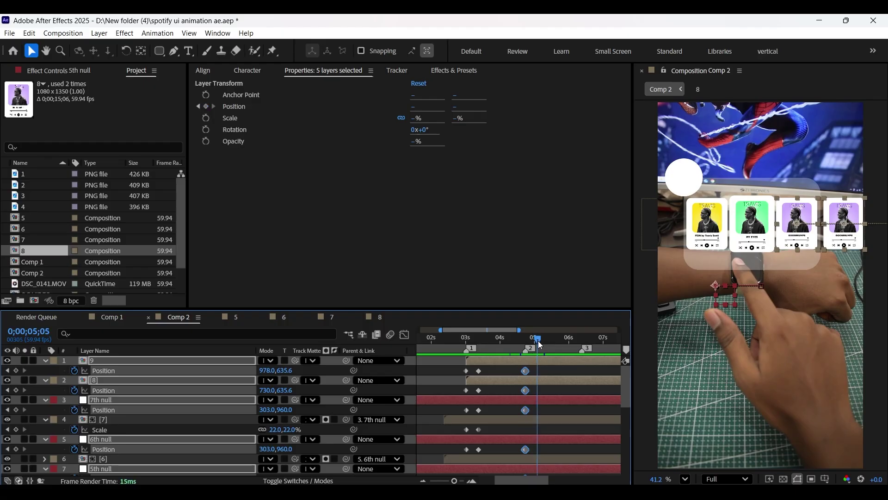
{"action": "left_click_drag", "start_coordinate": [268, 369], "coordinate": [142, 377]}
{"action": "left_click", "coordinate": [519, 340]}
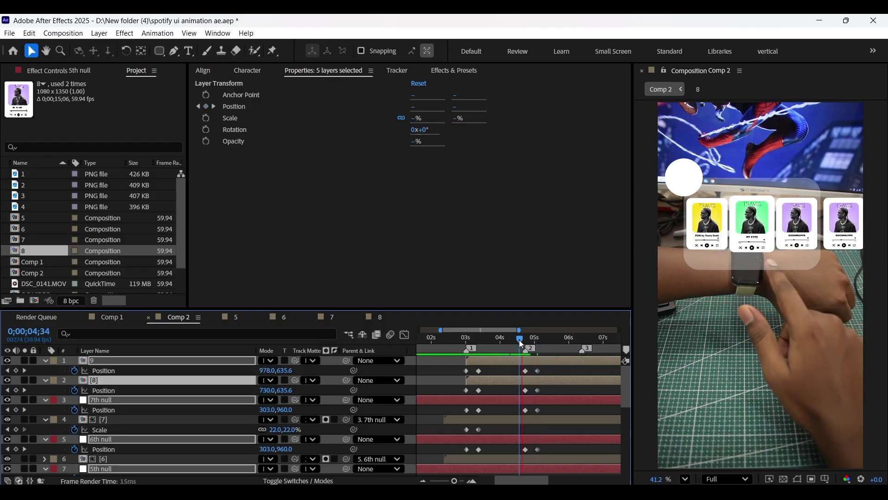
{"action": "left_click_drag", "start_coordinate": [520, 341], "coordinate": [549, 339]}
Add a scale keyframe to layer 7 at about 0;00;04;46 and set its scale to 20% at 0;00;05;05.
{"action": "left_click", "coordinate": [709, 226]}
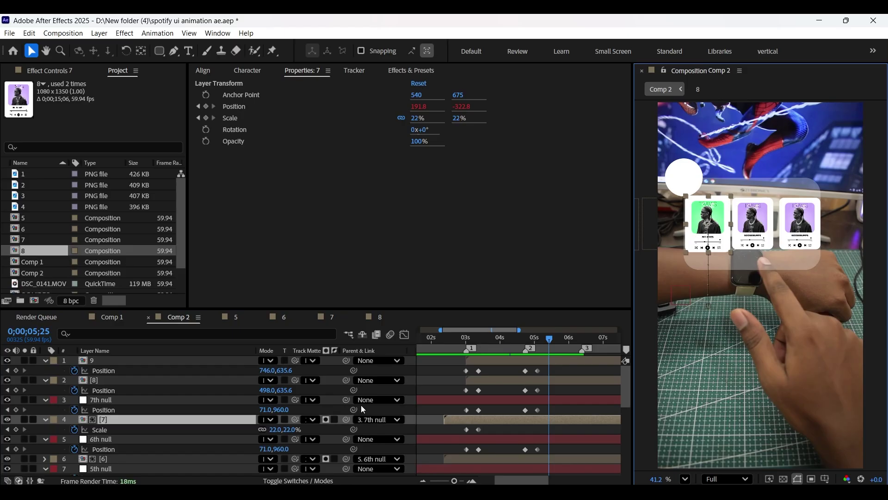
{"action": "scroll", "coordinate": [453, 397], "scroll_direction": "down", "scroll_amount": 2}
{"action": "left_click", "coordinate": [530, 340]}
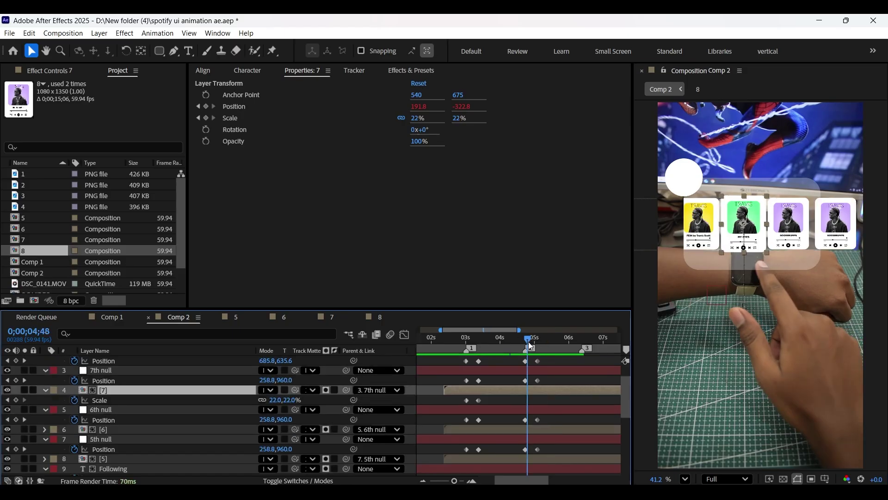
{"action": "left_click_drag", "start_coordinate": [530, 344], "coordinate": [526, 338]}
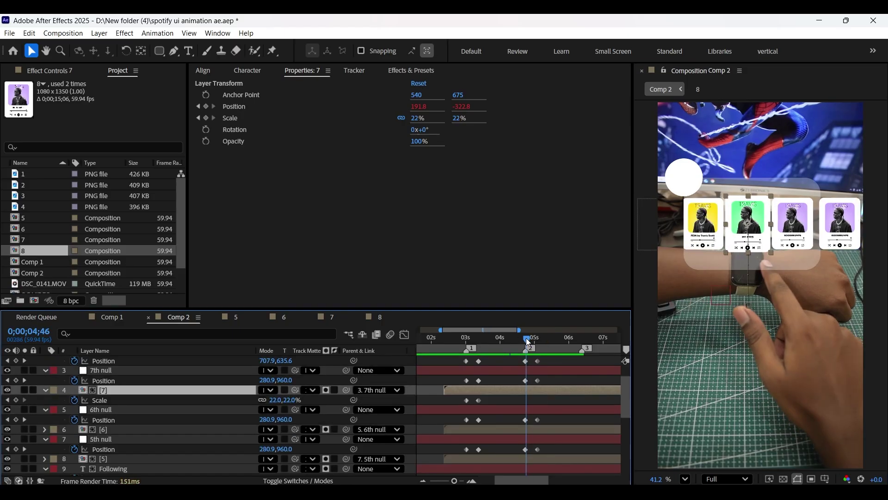
{"action": "left_click", "coordinate": [16, 400]}
{"action": "key", "text": "k"}
{"action": "left_click", "coordinate": [274, 401]}
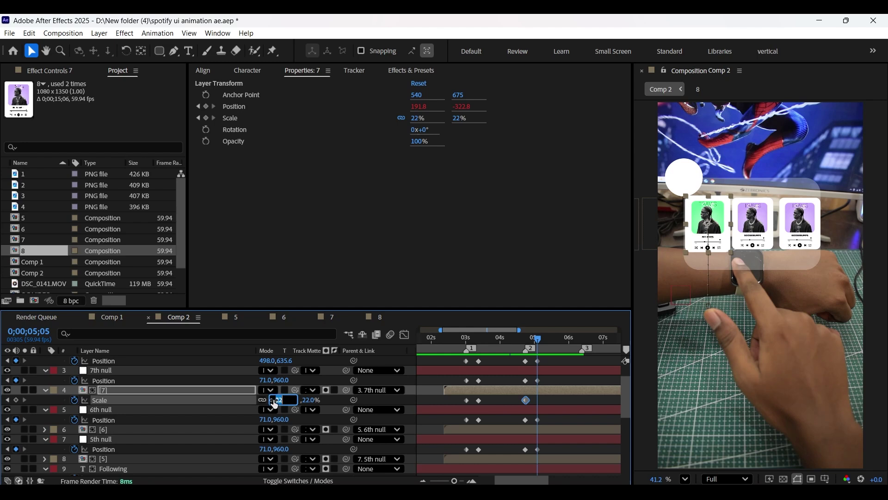
{"action": "type", "text": "20"}
{"action": "key", "text": "Return"}
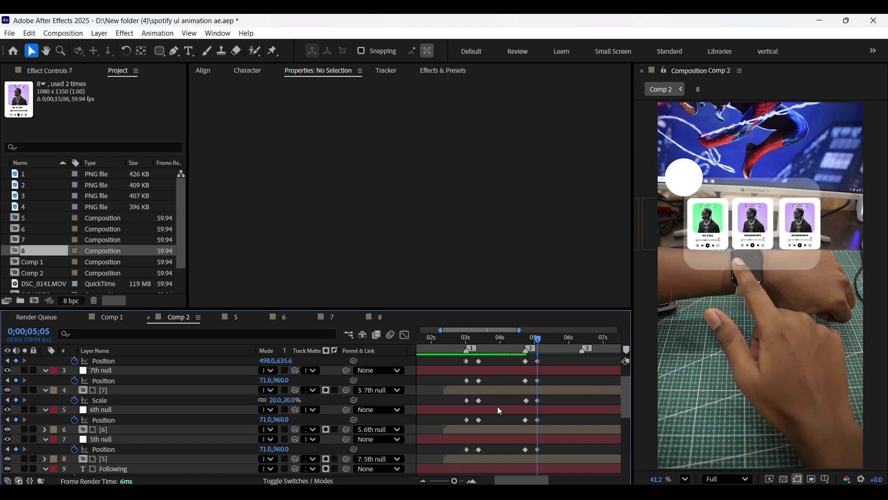
Animate layer 8's scale with a 20% keyframe at 0;00;04;44 and a 22% keyframe at 0;00;05;05.
{"action": "scroll", "coordinate": [497, 406], "scroll_direction": "up", "scroll_amount": 3}
{"action": "left_click", "coordinate": [130, 380]}
{"action": "key", "text": "s"}
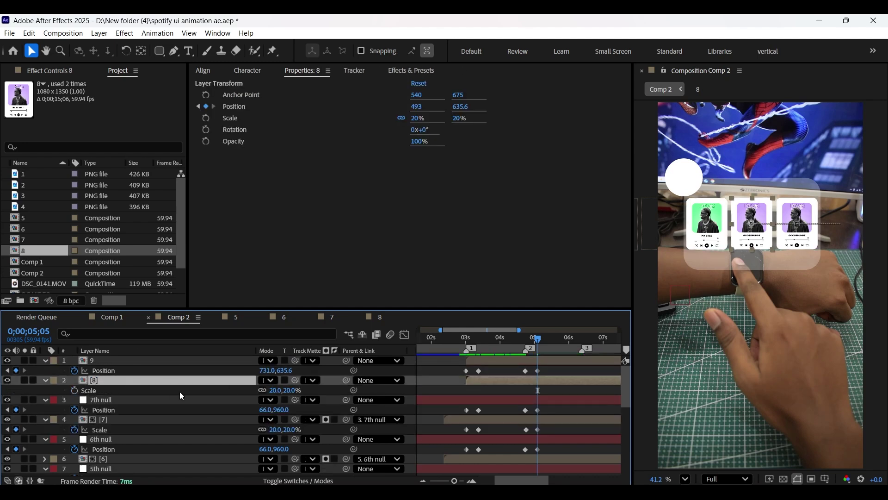
{"action": "left_click", "coordinate": [74, 390]}
{"action": "key", "text": "shift+p"}
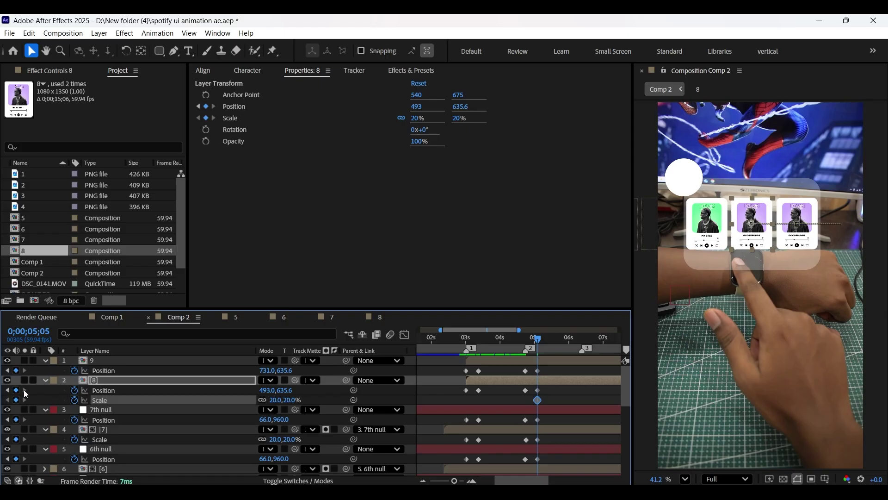
{"action": "left_click", "coordinate": [7, 390]}
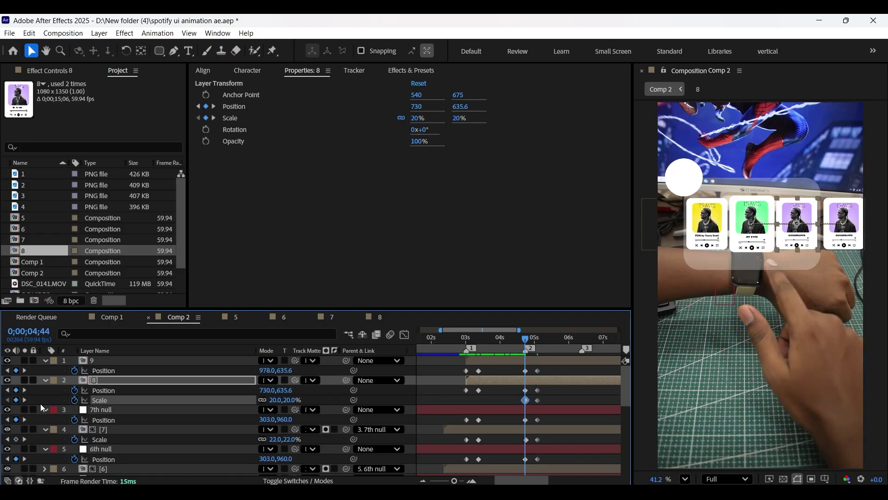
{"action": "left_click", "coordinate": [24, 399]}
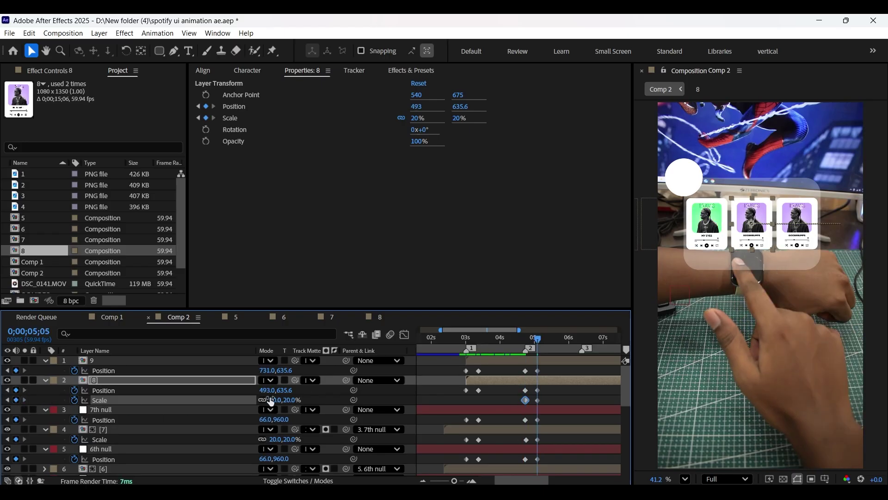
{"action": "left_click", "coordinate": [276, 400]}
{"action": "type", "text": "22"}
{"action": "key", "text": "Return"}
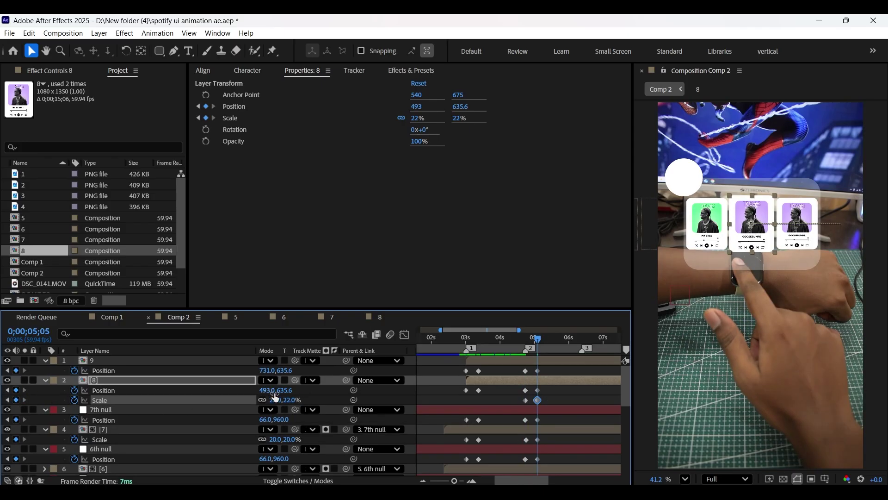
{"action": "left_click", "coordinate": [340, 397]}
Preview the second slide and set layer 8's horizontal position to 496 at 0;00;05;06.
{"action": "left_click_drag", "start_coordinate": [523, 338], "coordinate": [538, 338]}
{"action": "left_click", "coordinate": [117, 382]}
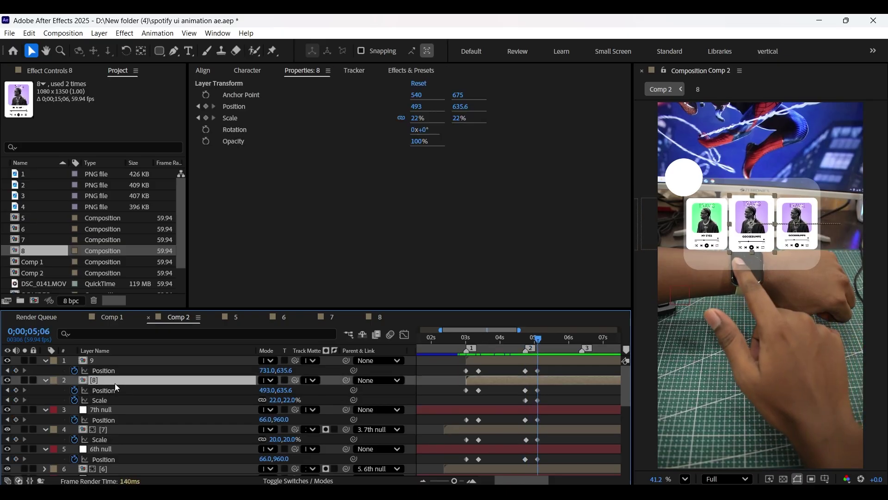
{"action": "left_click_drag", "start_coordinate": [264, 390], "coordinate": [266, 390]}
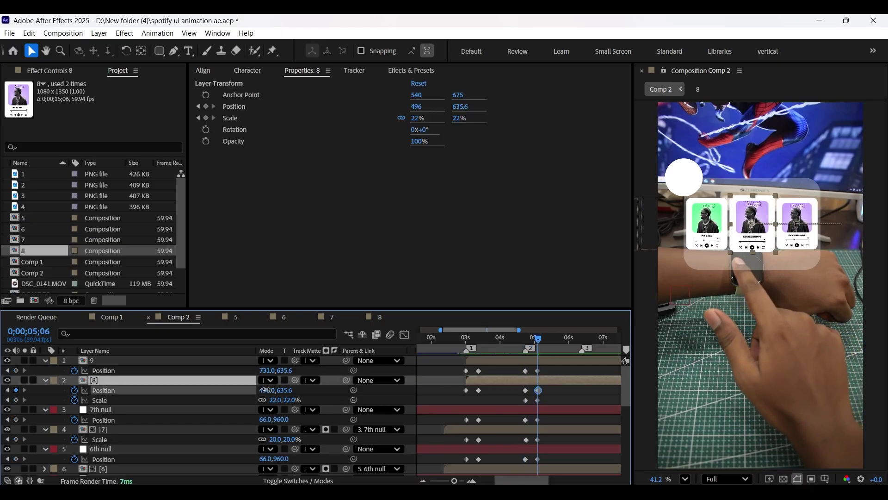
{"action": "left_click", "coordinate": [321, 399]}
Duplicate card layer 9 and reveal the copy's position keyframes.
{"action": "left_click", "coordinate": [109, 359]}
{"action": "key", "text": "ctrl+d"}
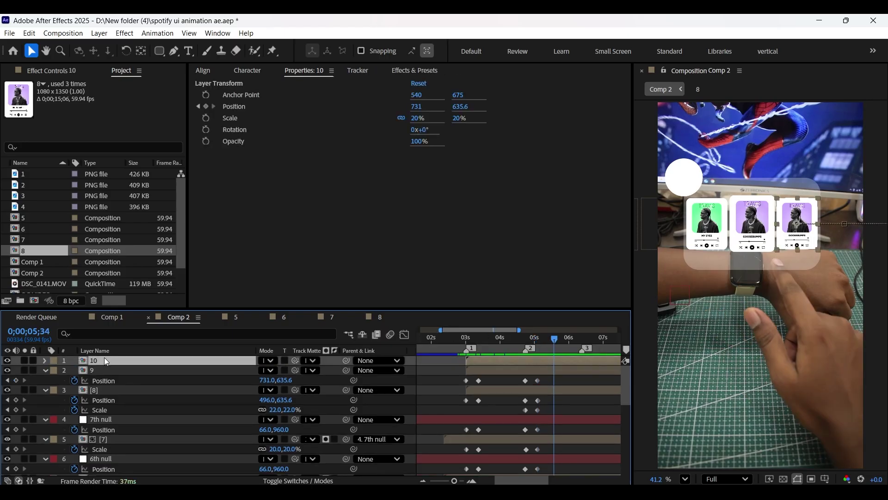
{"action": "key", "text": "p"}
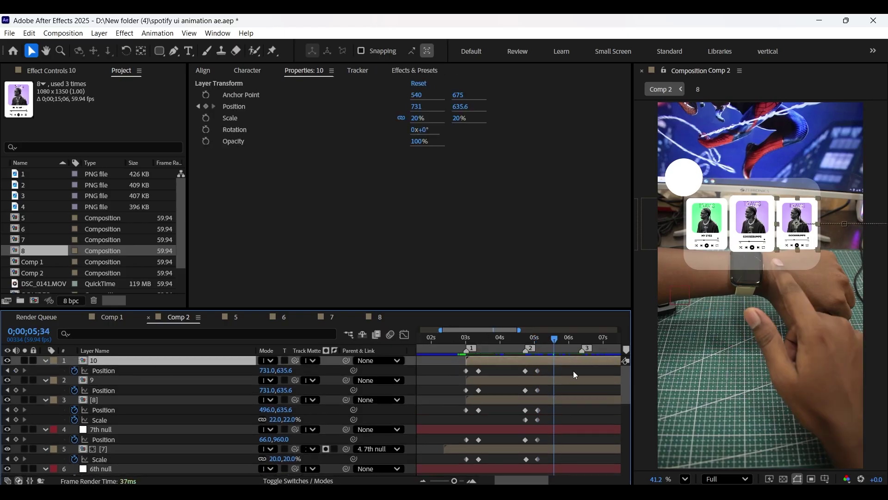
With all of layer 10's position keyframes selected, move the card right to a horizontal position of 979 at 0;00;05;05.
{"action": "key", "text": "ctrl+alt+a"}
{"action": "scroll", "coordinate": [416, 382], "scroll_direction": "left", "scroll_amount": 3}
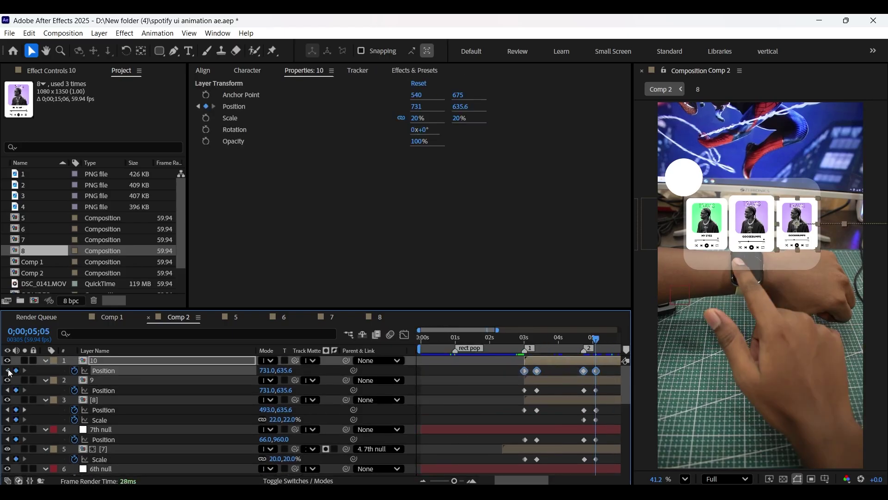
{"action": "left_click", "coordinate": [7, 370]}
{"action": "key", "text": "shift+Right"}
{"action": "key", "text": "shift+Right"}
{"action": "key", "text": "shift+Right"}
{"action": "key", "text": "shift+Right"}
{"action": "key", "text": "shift+Right"}
{"action": "key", "text": "shift+Right"}
{"action": "key", "text": "shift+Right"}
{"action": "key", "text": "shift+Right"}
{"action": "key", "text": "shift+Right"}
{"action": "key", "text": "shift+Right"}
{"action": "key", "text": "shift+Right"}
{"action": "key", "text": "shift+Right"}
{"action": "key", "text": "shift+Right"}
{"action": "key", "text": "shift+Right"}
{"action": "key", "text": "shift+Right"}
{"action": "key", "text": "shift+Right"}
{"action": "key", "text": "shift+Right"}
{"action": "key", "text": "shift+Right"}
{"action": "key", "text": "shift+Right"}
{"action": "key", "text": "shift+Right"}
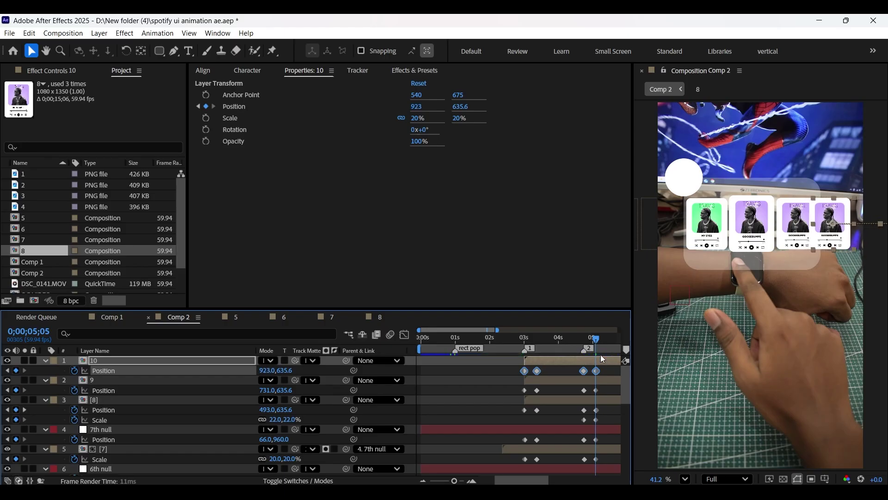
{"action": "key", "text": "ctrl+shift+a"}
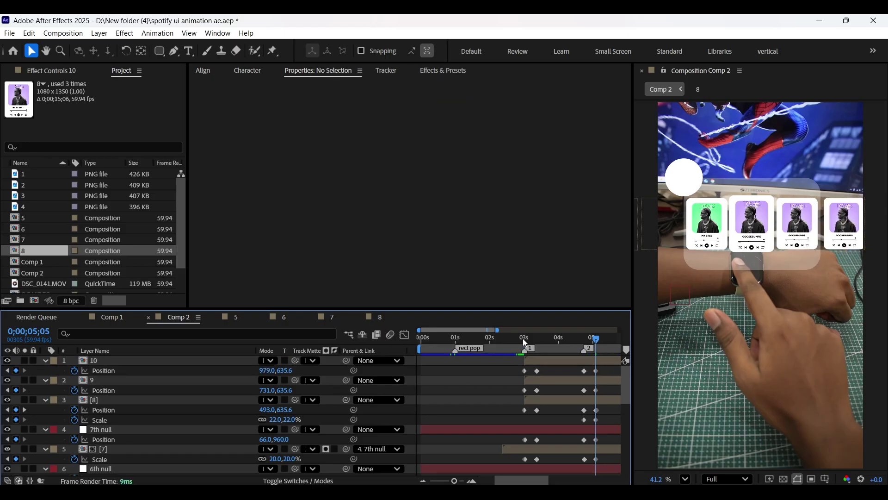
Preview the slides and add position keyframes at 0;00;06;21 to layers 10, 9 and 8 and the 7th null.
{"action": "left_click", "coordinate": [540, 341]}
{"action": "left_click_drag", "start_coordinate": [540, 342], "coordinate": [554, 367]}
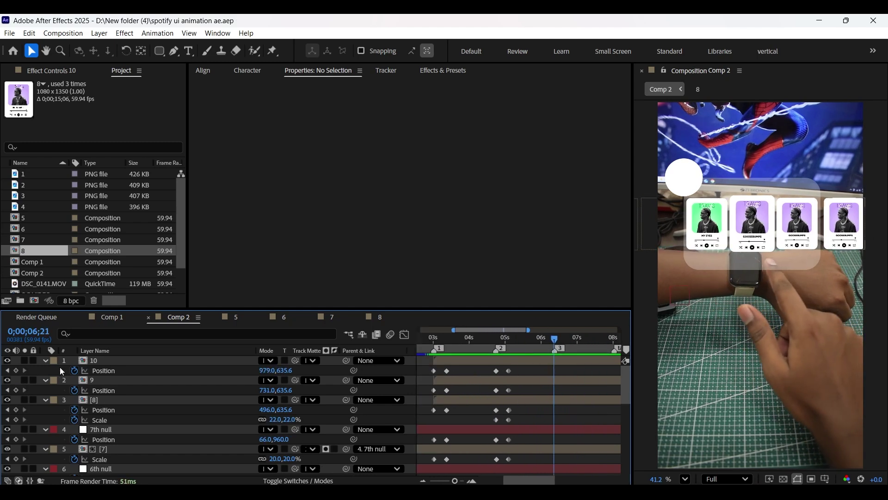
{"action": "left_click", "coordinate": [16, 370]}
{"action": "left_click", "coordinate": [16, 390]}
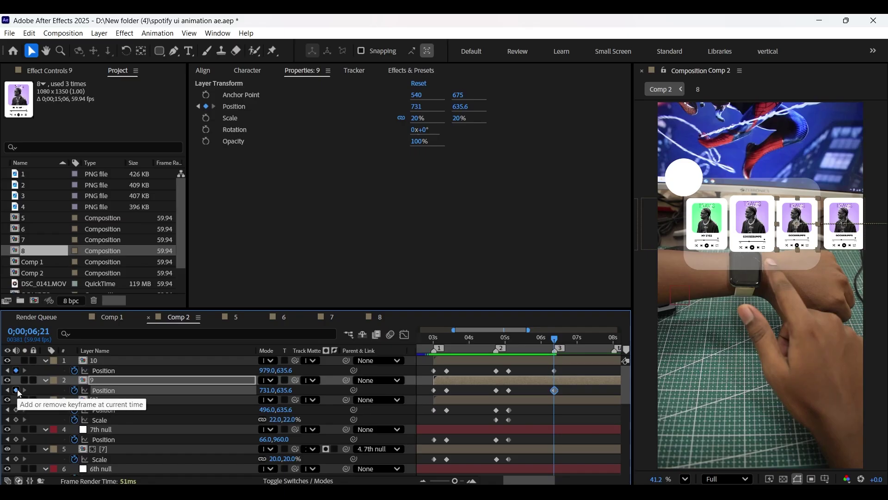
{"action": "left_click", "coordinate": [16, 410]}
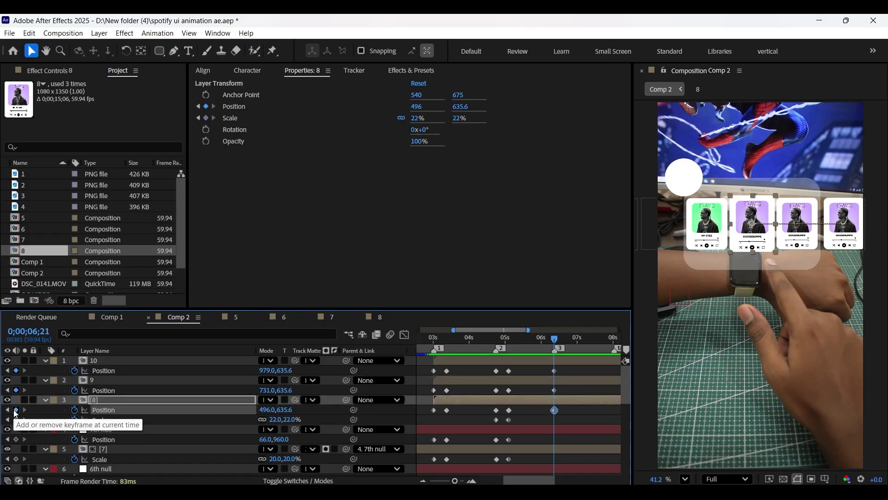
{"action": "left_click", "coordinate": [16, 439]}
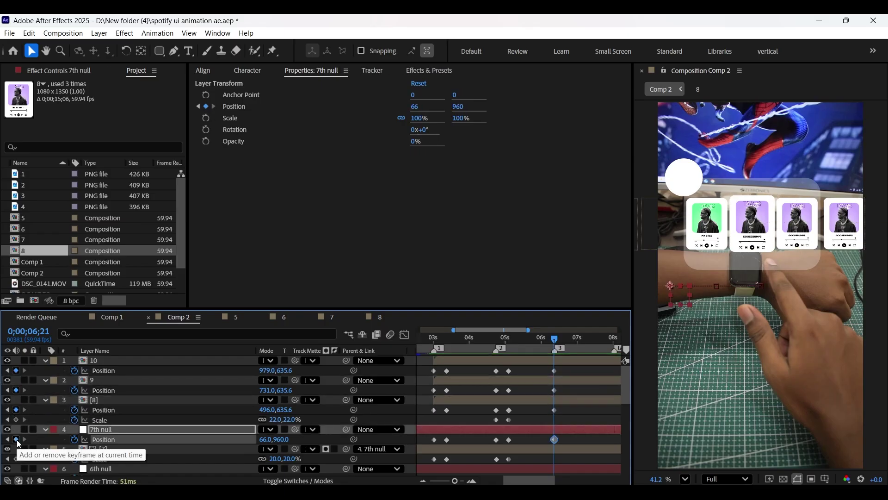
At 0;00;06;42, shift layers 10, 9, 8 and the 7th null left together until layer 10's horizontal position is 750.
{"action": "left_click", "coordinate": [566, 335]}
{"action": "left_click", "coordinate": [119, 401]}
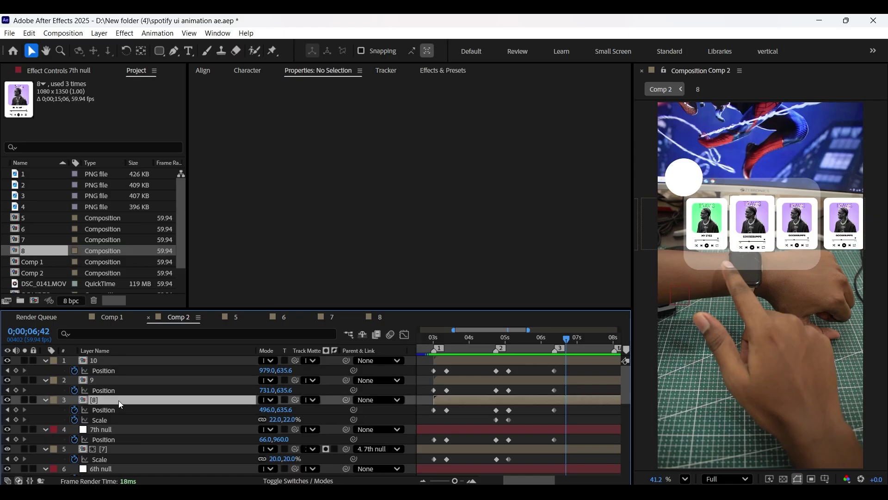
{"action": "key", "text": "p"}
{"action": "left_click", "coordinate": [116, 418]}
{"action": "left_click", "coordinate": [110, 360], "text": "shift"}
{"action": "left_click_drag", "start_coordinate": [260, 370], "coordinate": [144, 381]}
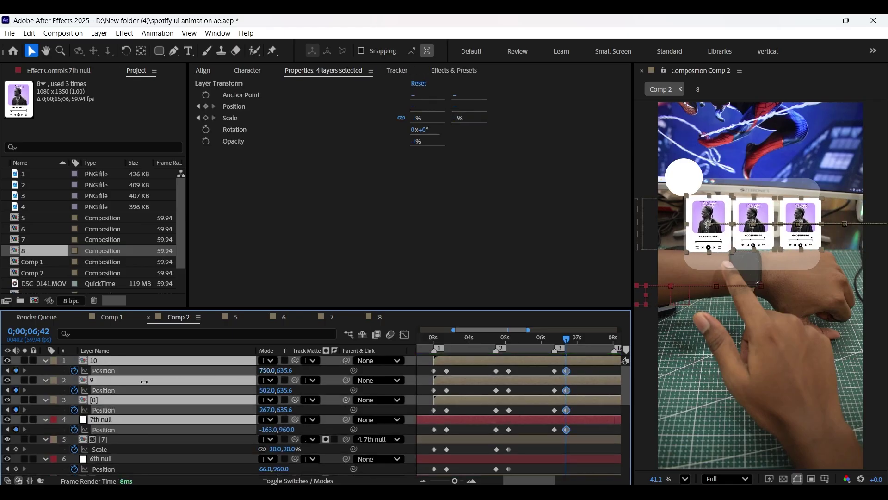
Keyframe layer 8's scale at 22% at 0;00;06;21 and set it to 20% at 0;00;06;42.
{"action": "key", "text": "F2"}
{"action": "mouse_move", "coordinate": [560, 332]}
{"action": "left_mouse_down"}
{"action": "mouse_move", "coordinate": [548, 340]}
{"action": "mouse_move", "coordinate": [573, 347]}
{"action": "mouse_move", "coordinate": [553, 348]}
{"action": "left_mouse_up"}
{"action": "left_click", "coordinate": [126, 399]}
{"action": "key", "text": "s"}
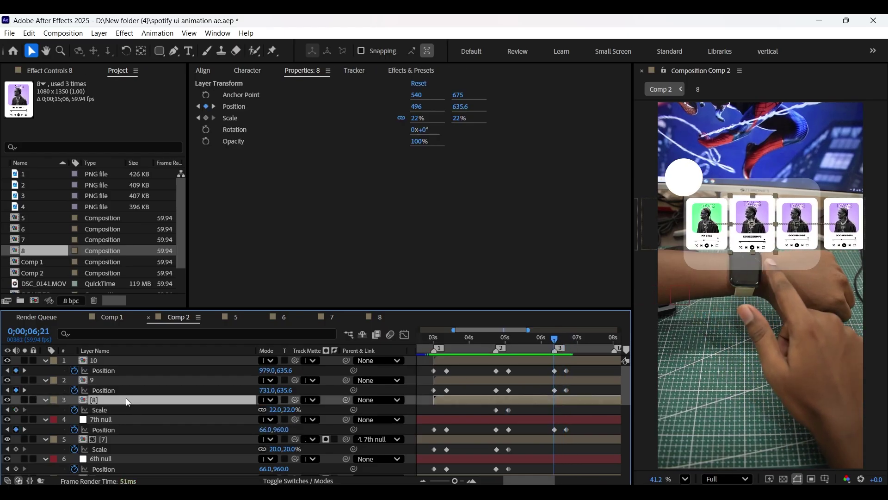
{"action": "key", "text": "alt+shift+s"}
{"action": "key", "text": "shift+p"}
{"action": "key", "text": "k"}
{"action": "left_click", "coordinate": [16, 420]}
{"action": "left_click", "coordinate": [277, 419]}
{"action": "type", "text": "20"}
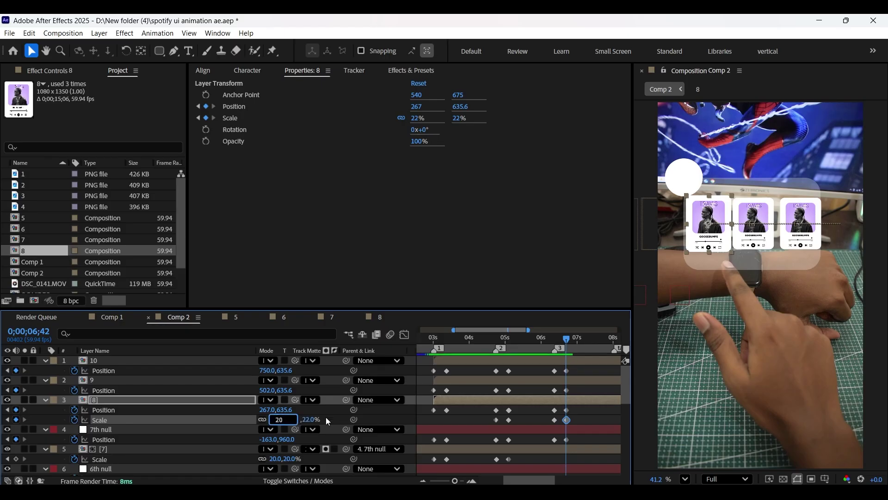
{"action": "key", "text": "Return"}
At 0;00;06;42, shift the cards left to horizontal positions of 735, 494 and 259 for layers 10, 9 and 8.
{"action": "left_click_drag", "start_coordinate": [277, 370], "coordinate": [264, 377]}
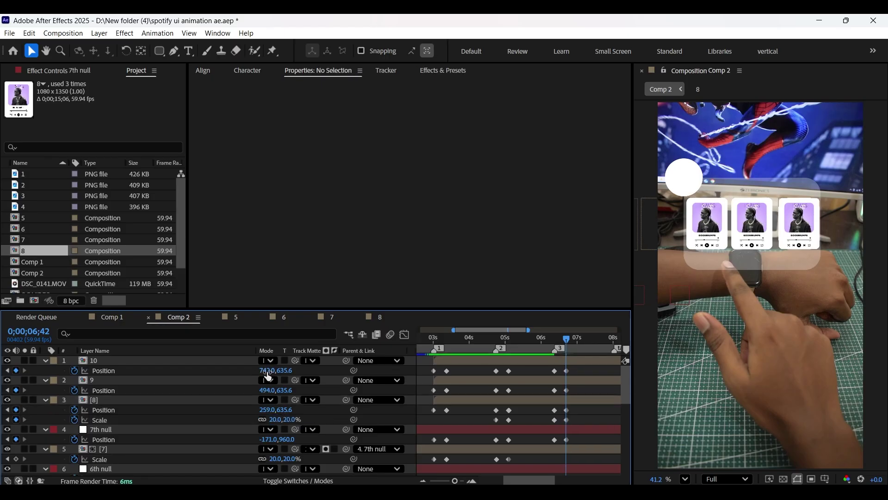
{"action": "left_click", "coordinate": [592, 392]}
Keyframe layer 9's scale from 20% at 0;00;06;21 to 22% at 0;00;06;42 and set its horizontal position to 497 there.
{"action": "left_click", "coordinate": [136, 380]}
{"action": "key", "text": "s"}
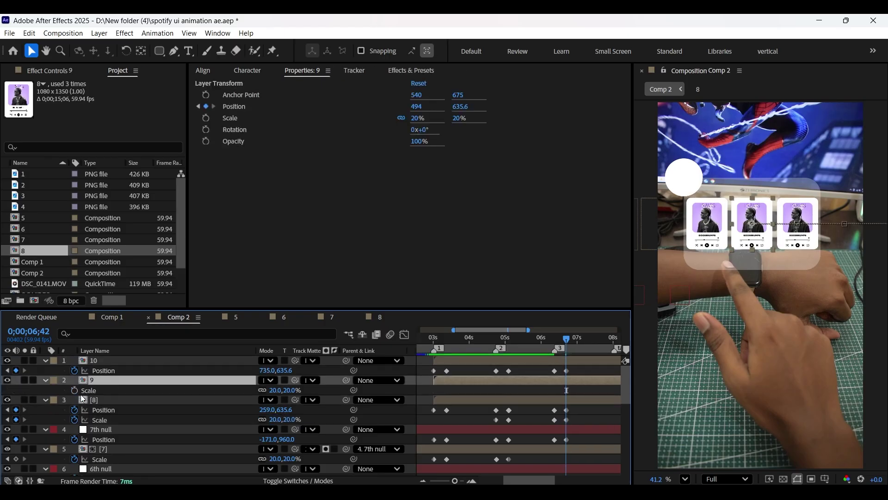
{"action": "left_click", "coordinate": [74, 389]}
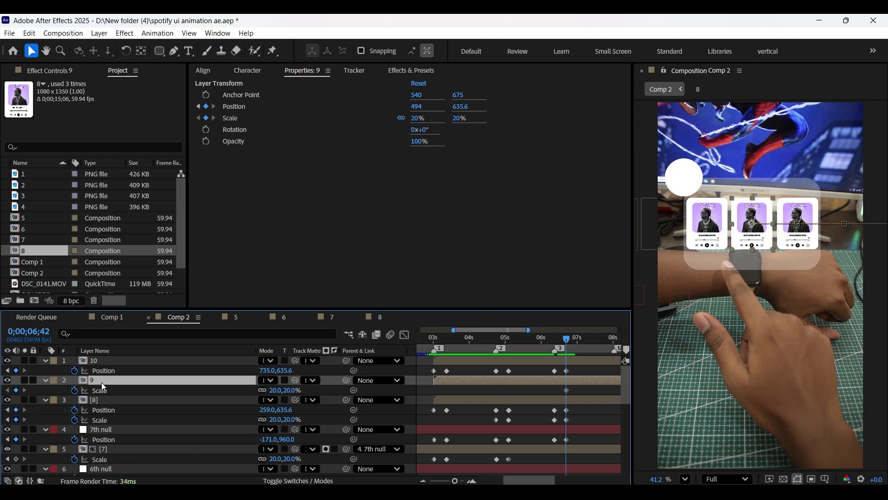
{"action": "key", "text": "shift+p"}
{"action": "left_click", "coordinate": [7, 390]}
{"action": "left_click", "coordinate": [15, 400]}
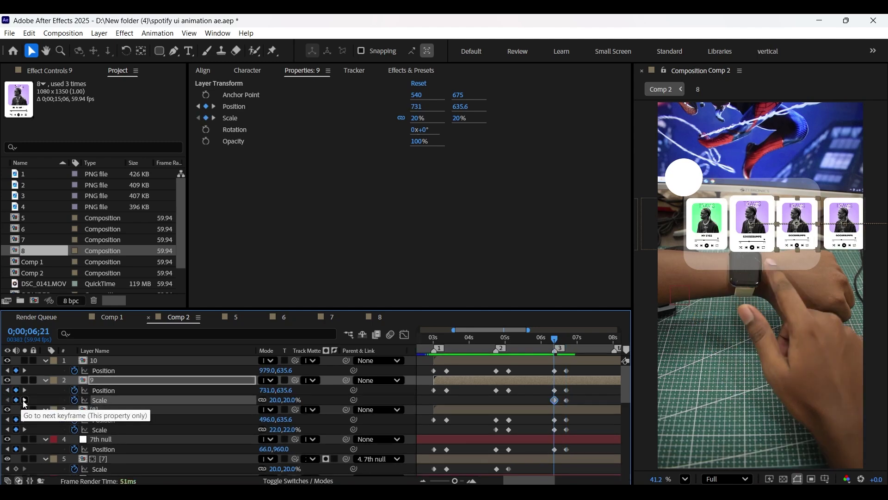
{"action": "left_click", "coordinate": [25, 400]}
{"action": "left_click", "coordinate": [275, 400]}
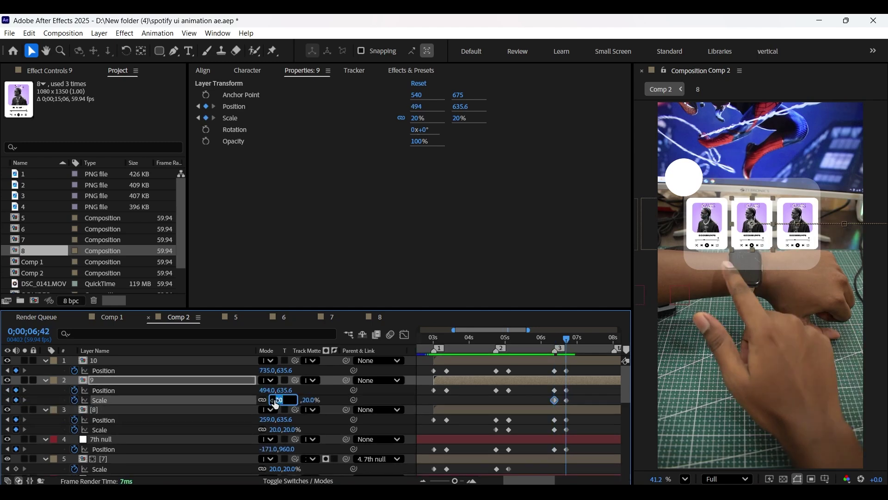
{"action": "left_click", "coordinate": [426, 363]}
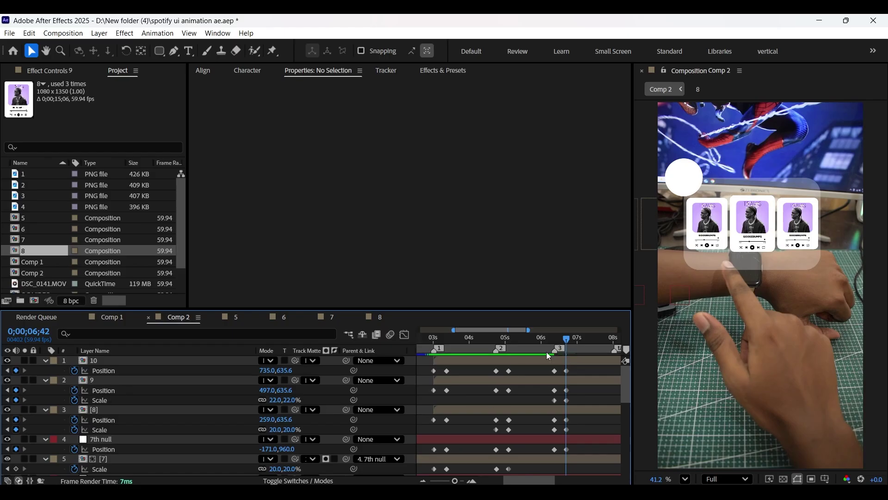
Preview the card slides through the third swipe and save the project.
{"action": "left_click", "coordinate": [483, 339]}
{"action": "key", "text": "space"}
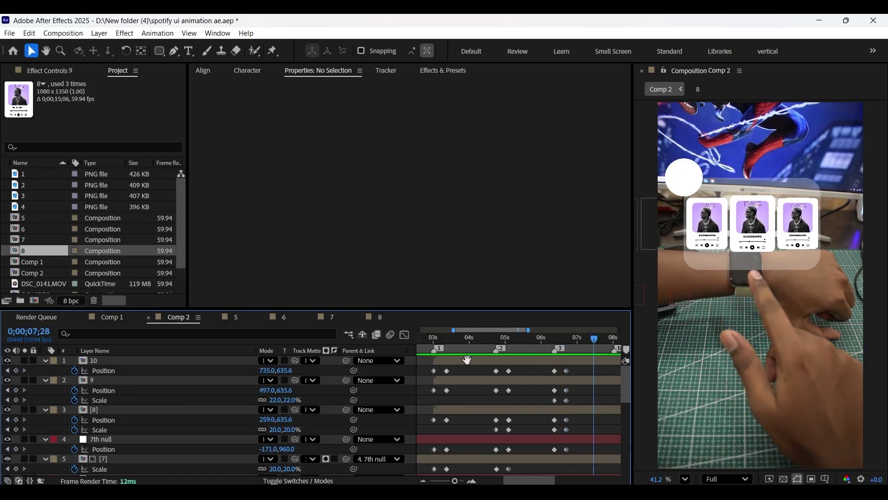
{"action": "key", "text": "ctrl+s"}
Add scale keyframes to layer 9 and the OG RECTANGLE layer at the tap marker, 0;00;08;04.
{"action": "key", "text": "minus"}
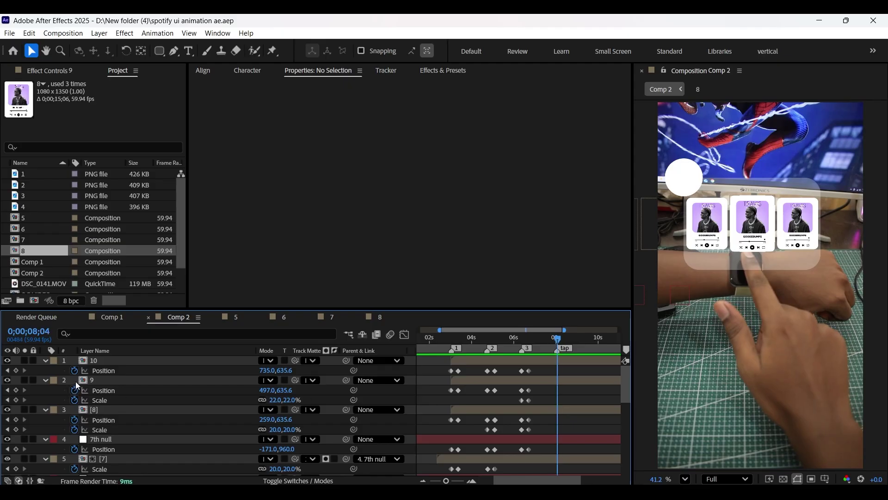
{"action": "left_click", "coordinate": [90, 380]}
{"action": "left_click", "coordinate": [16, 400]}
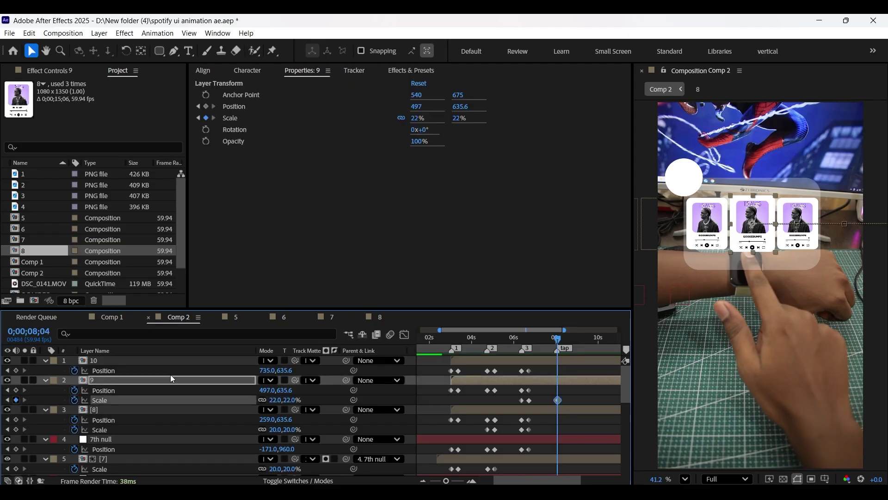
{"action": "scroll", "coordinate": [382, 405], "scroll_direction": "down", "scroll_amount": 10}
{"action": "left_click", "coordinate": [118, 461]}
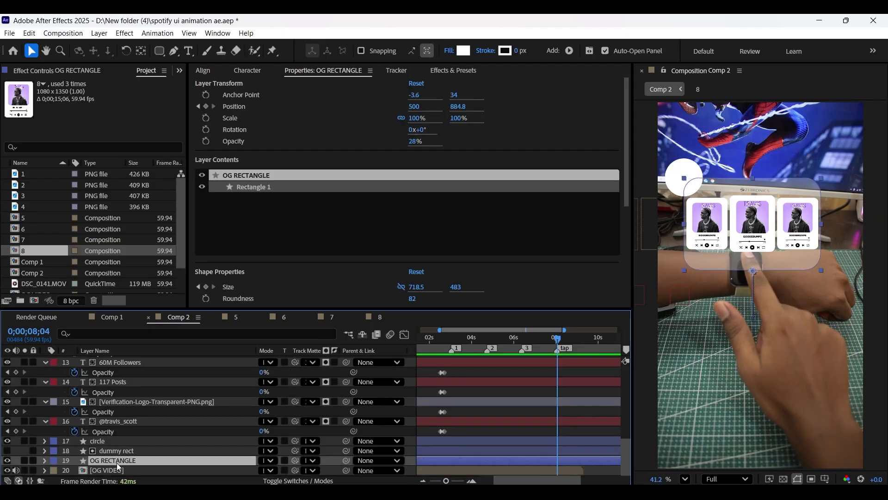
{"action": "key", "text": "alt+shift+s"}
At 0;00;08;44, enlarge layer 9's scale to 42%.
{"action": "left_click_drag", "start_coordinate": [560, 339], "coordinate": [572, 345]}
{"action": "scroll", "coordinate": [553, 409], "scroll_direction": "up", "scroll_amount": 10}
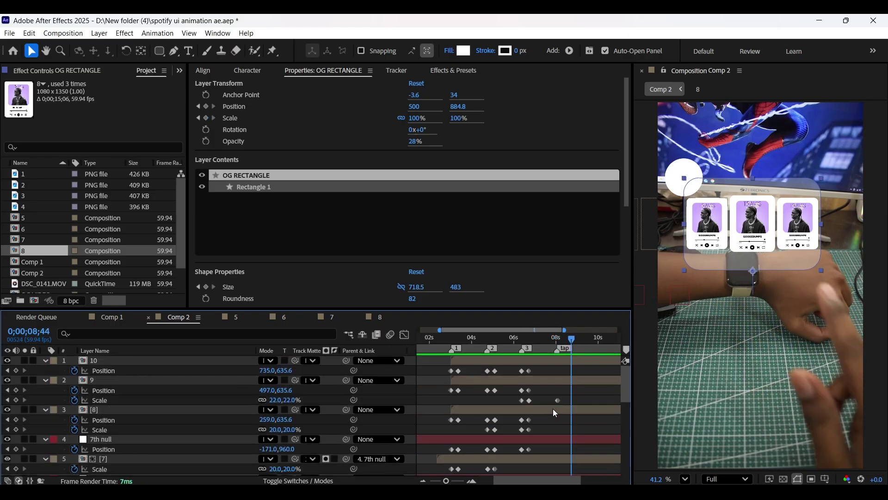
{"action": "left_click", "coordinate": [132, 382]}
{"action": "left_click_drag", "start_coordinate": [277, 400], "coordinate": [285, 401]}
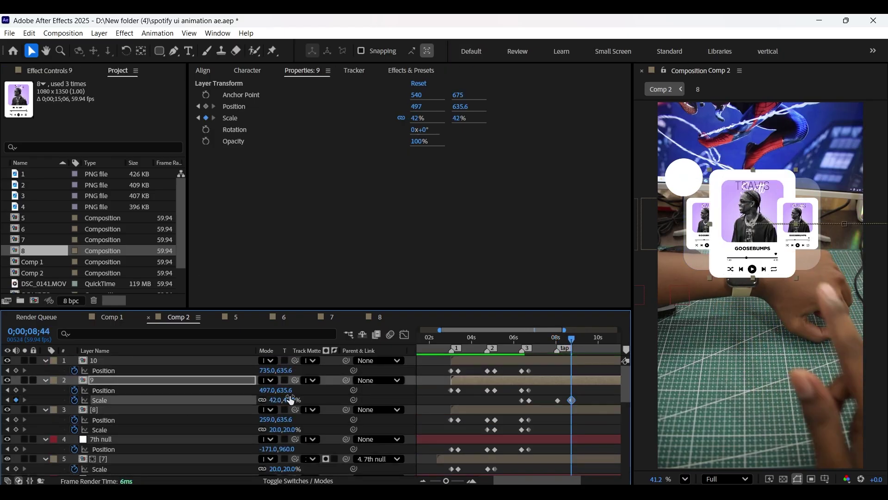
At 0;00;08;44, unlink OG RECTANGLE's scale and set it to 81% wide and 138% high.
{"action": "scroll", "coordinate": [552, 382], "scroll_direction": "down", "scroll_amount": 10}
{"action": "left_click", "coordinate": [249, 451]}
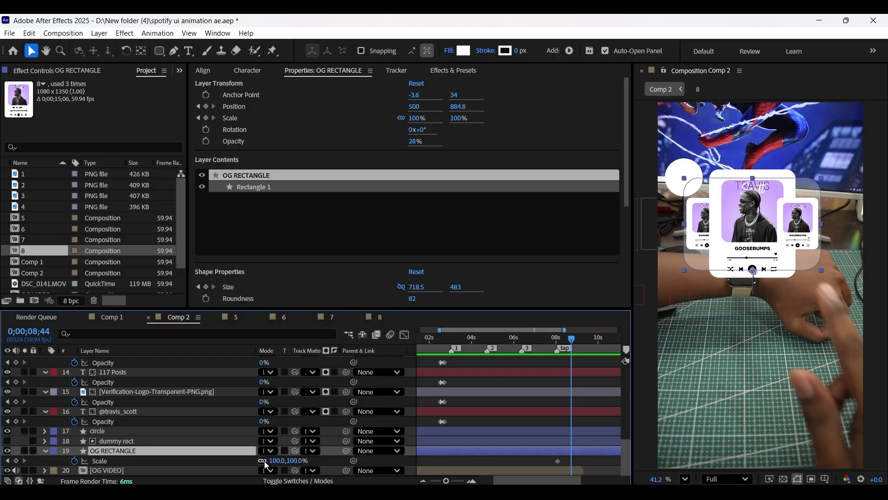
{"action": "left_click_drag", "start_coordinate": [274, 460], "coordinate": [322, 473]}
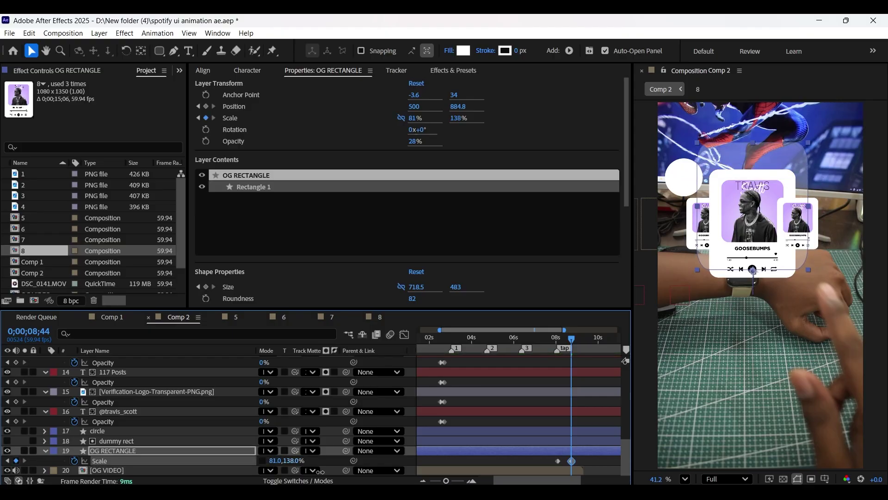
Add OG RECTANGLE position keyframes at 0;00;08;04 and 0;00;08;44, setting the vertical position to 976.8 at the second one.
{"action": "left_click", "coordinate": [132, 449]}
{"action": "key", "text": "p"}
{"action": "left_click", "coordinate": [93, 457]}
{"action": "left_click", "coordinate": [123, 453]}
{"action": "key", "text": "u"}
{"action": "key", "text": "u"}
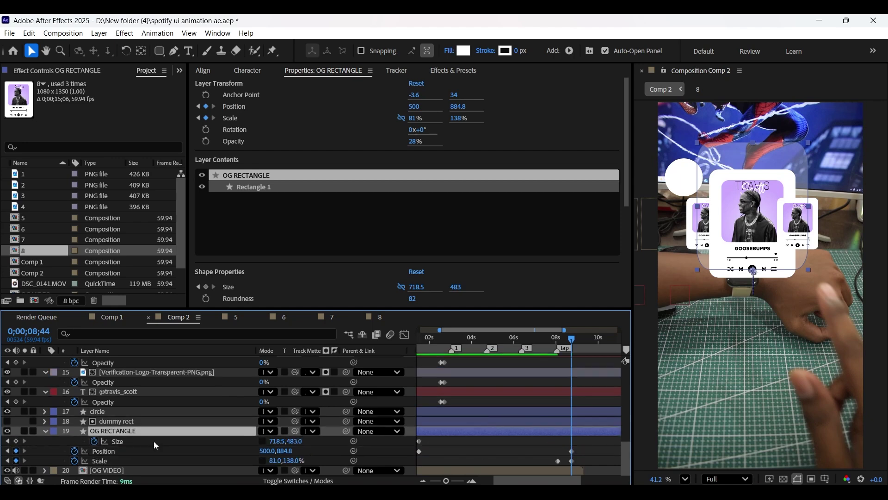
{"action": "left_click", "coordinate": [7, 450]}
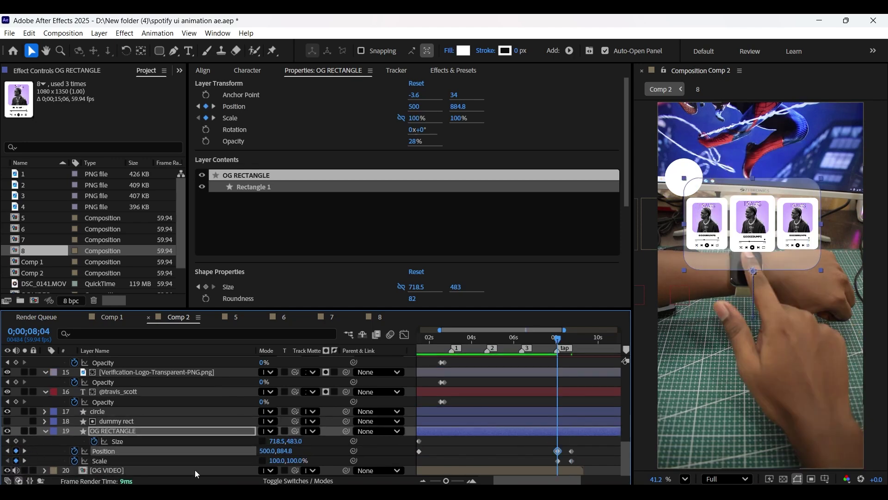
{"action": "left_click", "coordinate": [25, 451]}
{"action": "left_click_drag", "start_coordinate": [284, 450], "coordinate": [327, 451]}
Fade layers 10 and 8 from 100% opacity at 0;00;08;04 to 0% at 0;00;08;27.
{"action": "left_click", "coordinate": [557, 337]}
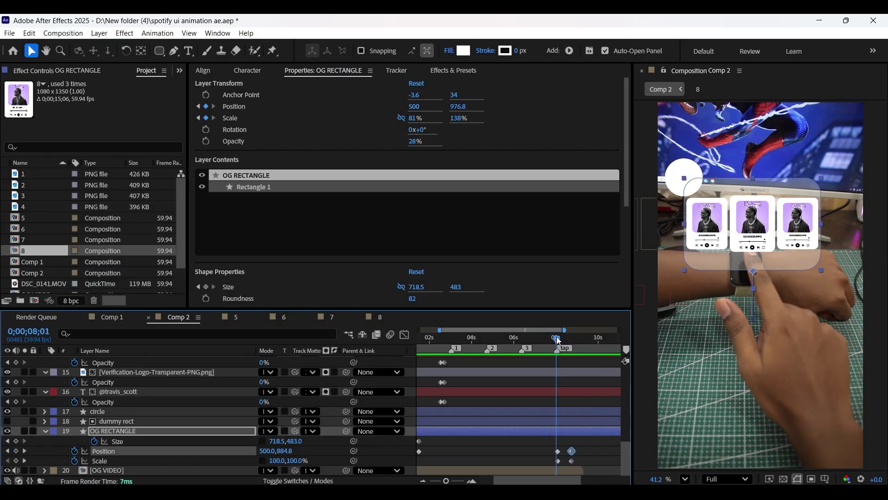
{"action": "scroll", "coordinate": [574, 412], "scroll_direction": "up", "scroll_amount": 10}
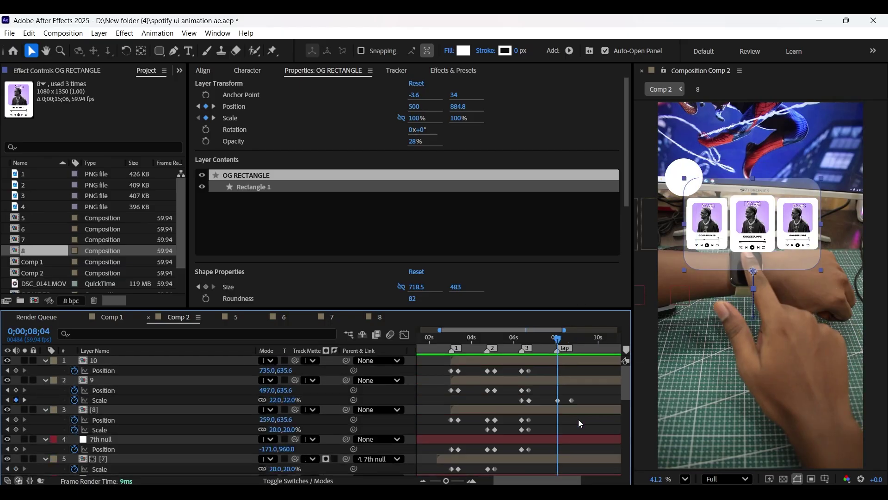
{"action": "left_click", "coordinate": [130, 359]}
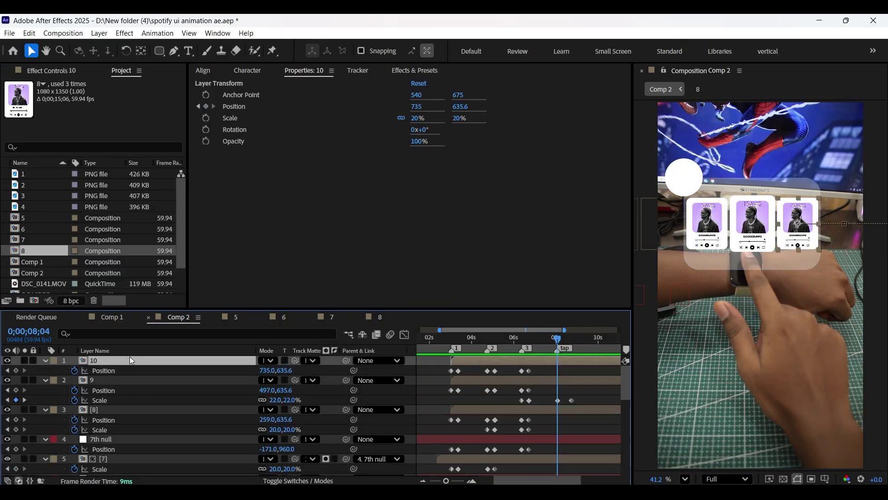
{"action": "left_click", "coordinate": [109, 410], "text": "ctrl"}
{"action": "key", "text": "t"}
{"action": "key", "text": "alt+shift+t"}
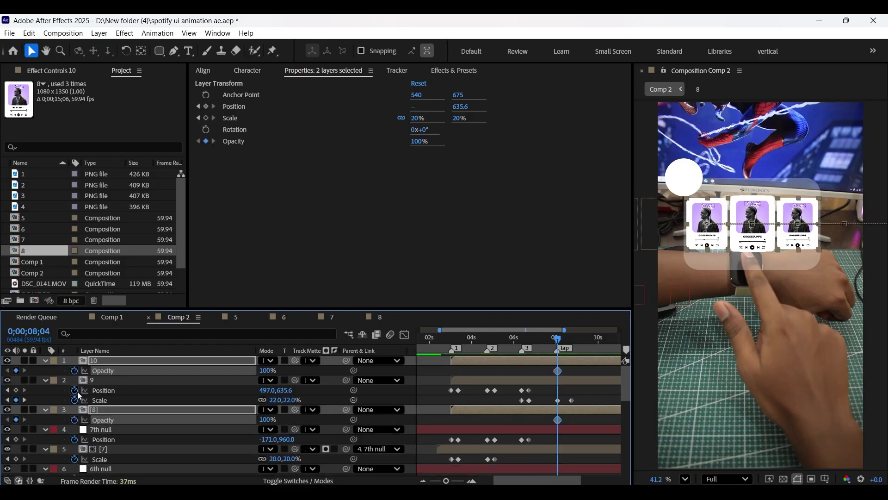
{"action": "key", "text": "shift+Page_Down"}
{"action": "key", "text": "shift+Page_Down"}
{"action": "key", "text": "Page_Down"}
{"action": "key", "text": "Page_Down"}
{"action": "key", "text": "Page_Down"}
{"action": "left_click_drag", "start_coordinate": [264, 370], "coordinate": [142, 367]}
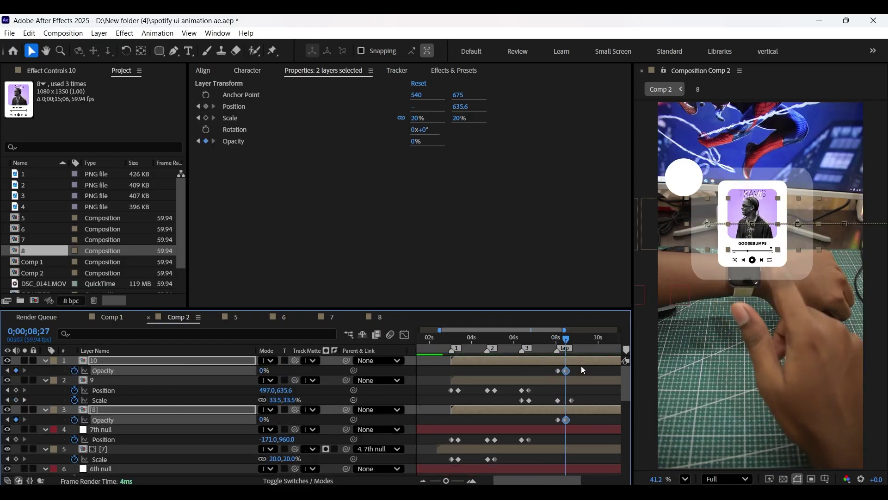
Preview the tap transition and move the 0% opacity keyframes of layers 10 and 8 slightly earlier.
{"action": "left_click", "coordinate": [551, 337]}
{"action": "key", "text": "space"}
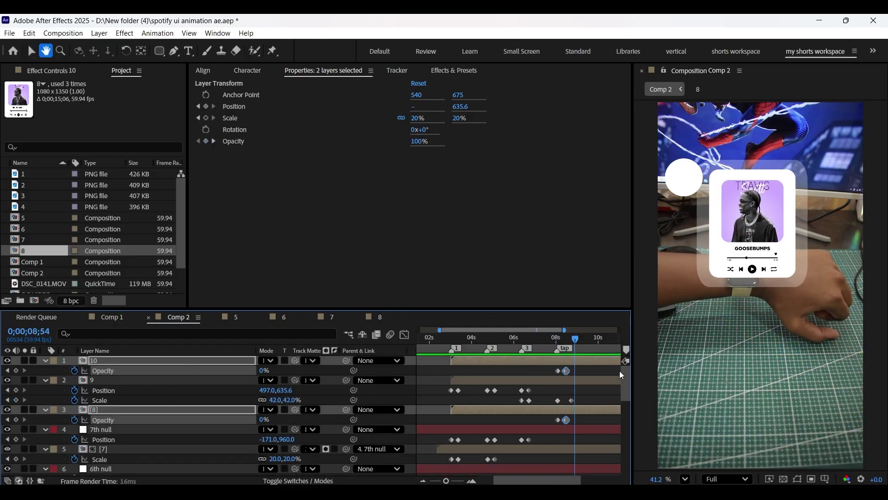
{"action": "left_click", "coordinate": [555, 339]}
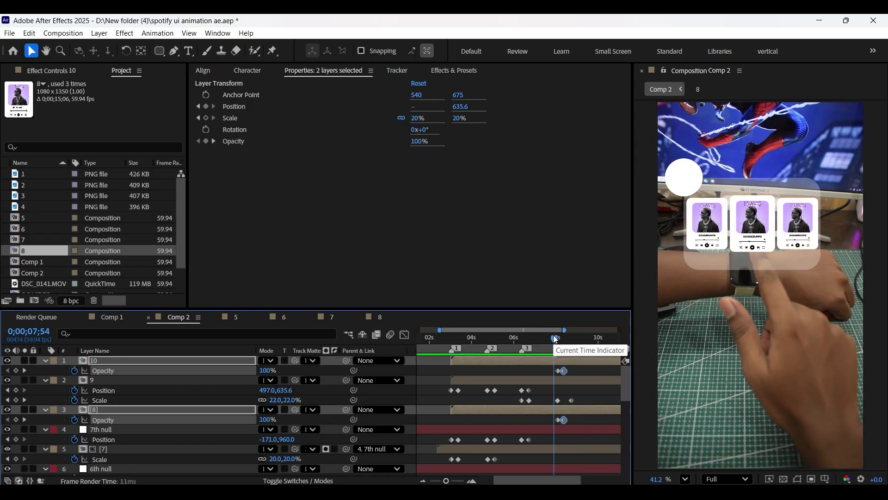
Fade the circle layer from 100% opacity at 0;00;08;04 to 0% at 0;00;08;20.
{"action": "key", "text": "shift+Page_Down"}
{"action": "scroll", "coordinate": [177, 422], "scroll_direction": "down", "scroll_amount": 10}
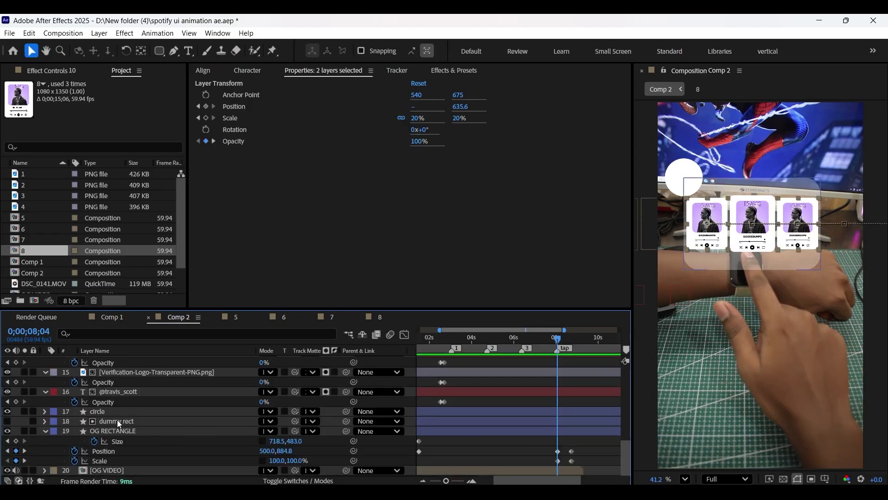
{"action": "left_click", "coordinate": [122, 413]}
{"action": "key", "text": "t"}
{"action": "left_click", "coordinate": [74, 420]}
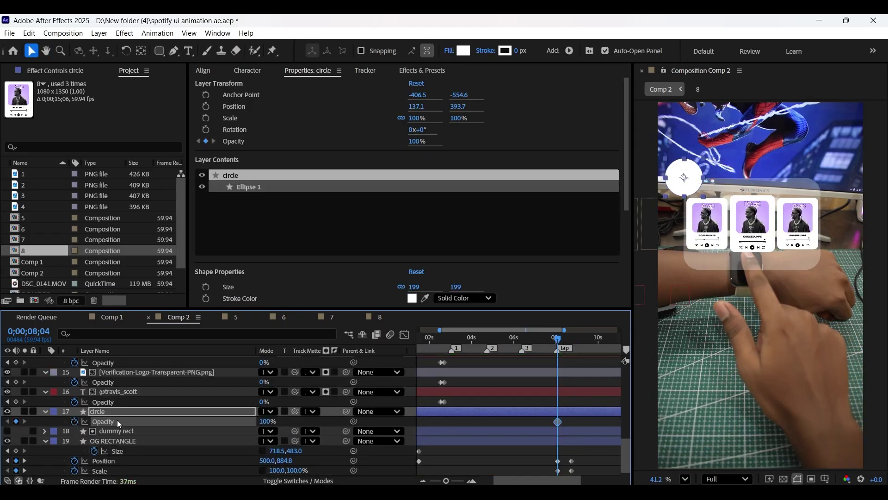
{"action": "scroll", "coordinate": [173, 403], "scroll_direction": "down", "scroll_amount": 1}
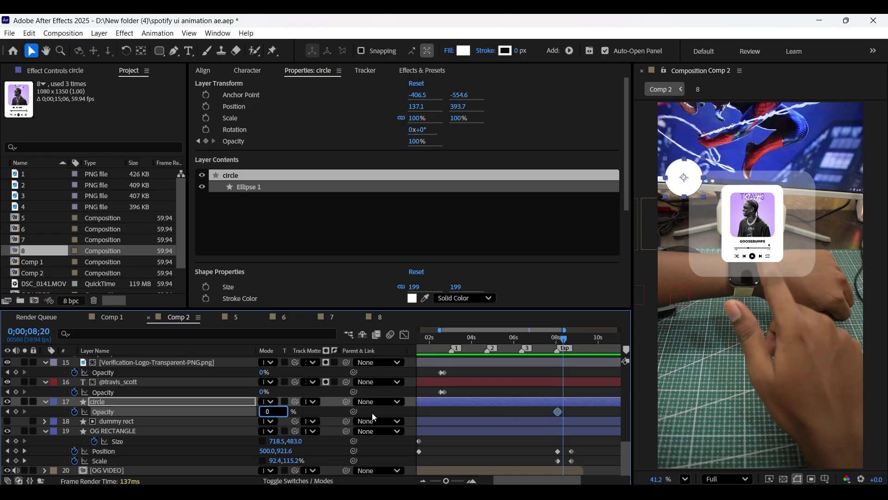
{"action": "left_click", "coordinate": [451, 373]}
Preview the whole animation from the start at Third resolution and save the project.
{"action": "key", "text": "Home"}
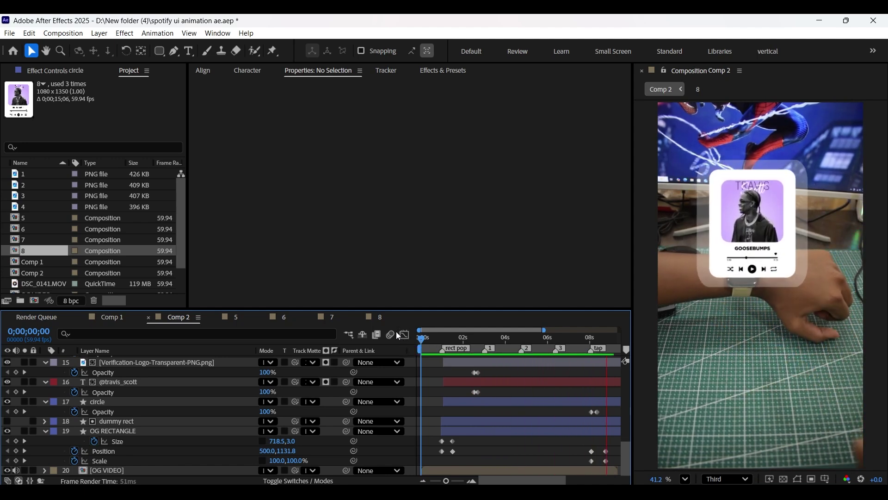
{"action": "key", "text": "space"}
{"action": "left_click", "coordinate": [446, 338]}
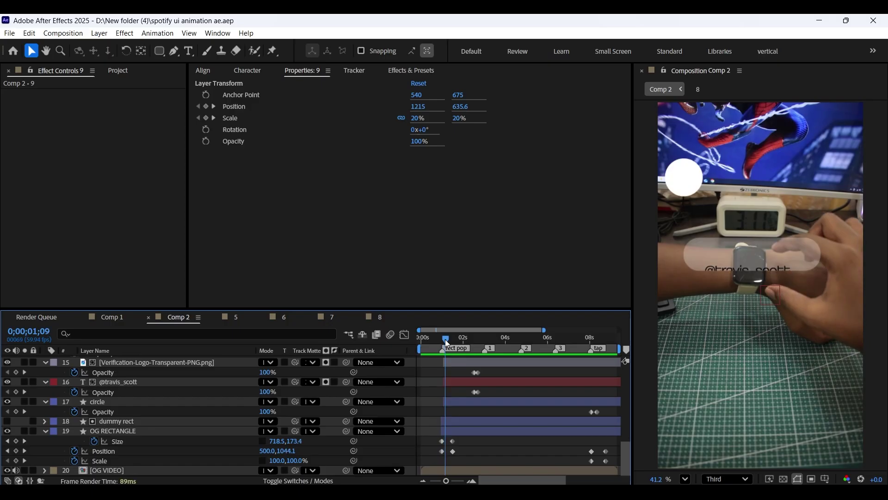
Keyframe the circle layer's scale from 0% at 0;00;01;04 to 100% at 0;00;01;29.
{"action": "left_click_drag", "start_coordinate": [445, 339], "coordinate": [442, 339]}
{"action": "left_click", "coordinate": [105, 402]}
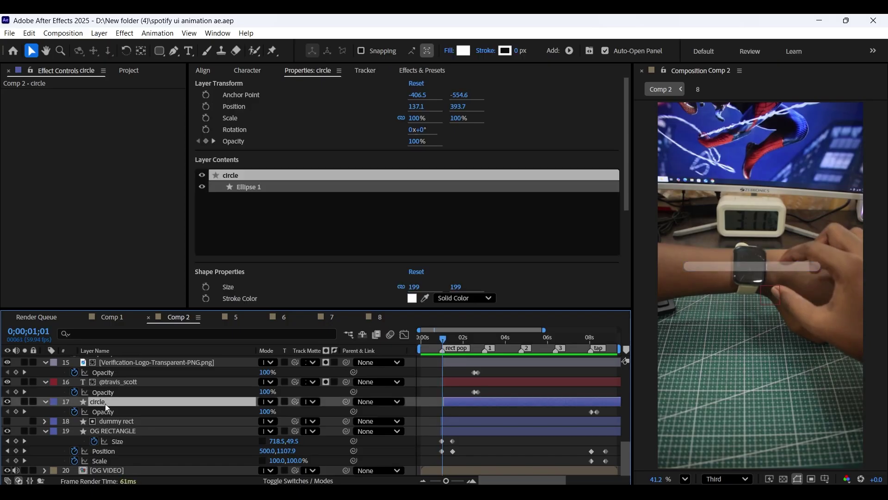
{"action": "left_click", "coordinate": [444, 337]}
{"action": "key", "text": "alt+shift+s"}
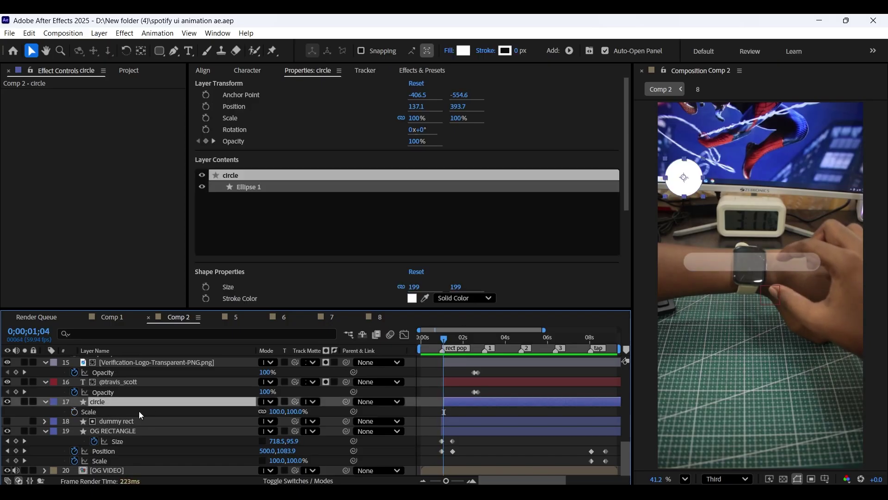
{"action": "left_click", "coordinate": [152, 411]}
{"action": "key", "text": "k"}
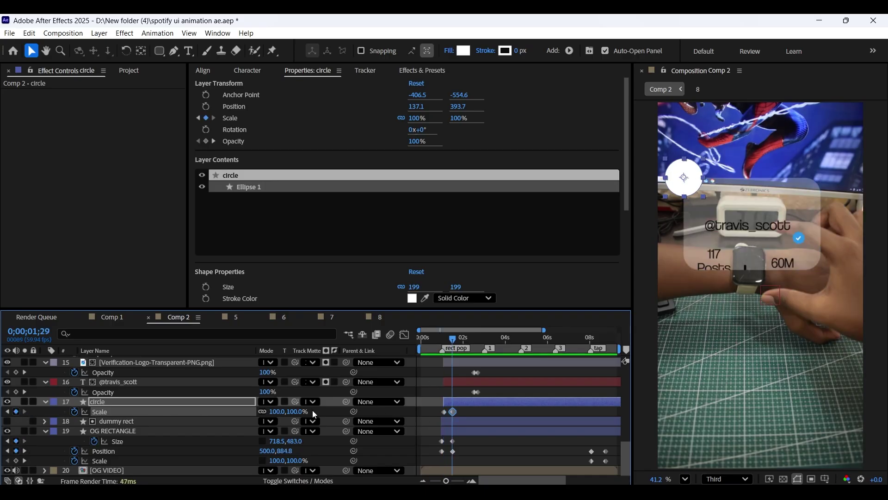
{"action": "left_click", "coordinate": [8, 412]}
{"action": "left_click_drag", "start_coordinate": [276, 411], "coordinate": [224, 409]}
Add the copied bounce expression to the circle layer's scale and preview the pop-in from around 0;00;01;01.
{"action": "left_click", "coordinate": [384, 414]}
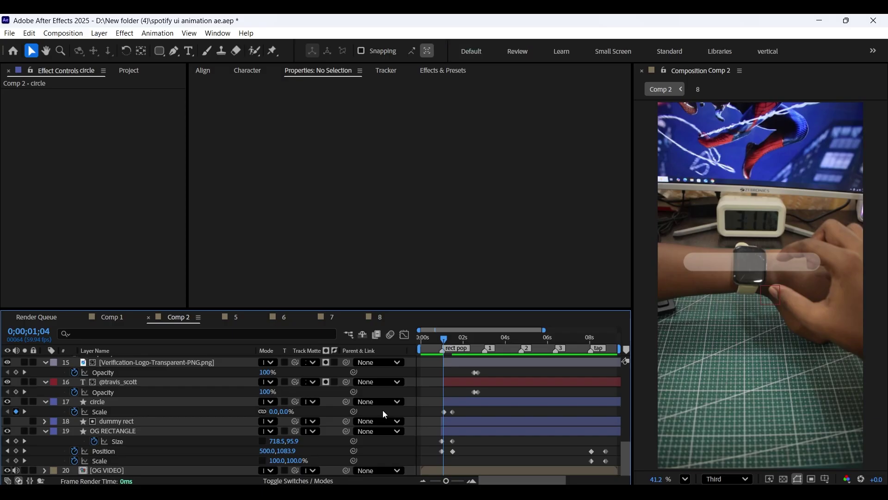
{"action": "left_click", "coordinate": [74, 411], "text": "alt"}
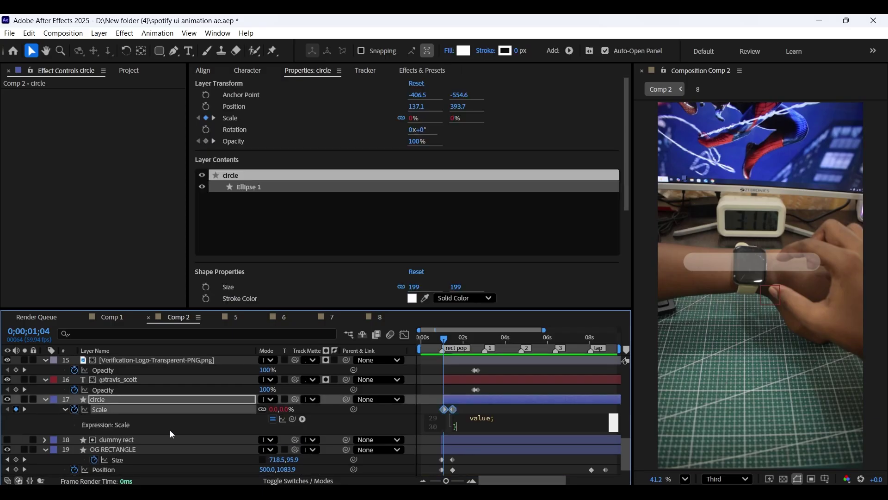
{"action": "key", "text": "ctrl+v"}
{"action": "left_click", "coordinate": [394, 425]}
{"action": "left_click", "coordinate": [443, 339]}
{"action": "key", "text": "space"}
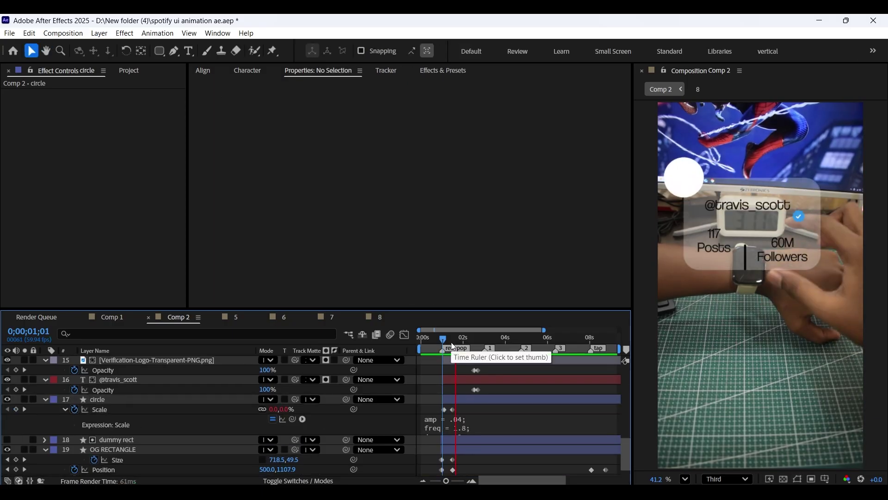
{"action": "left_click", "coordinate": [45, 400]}
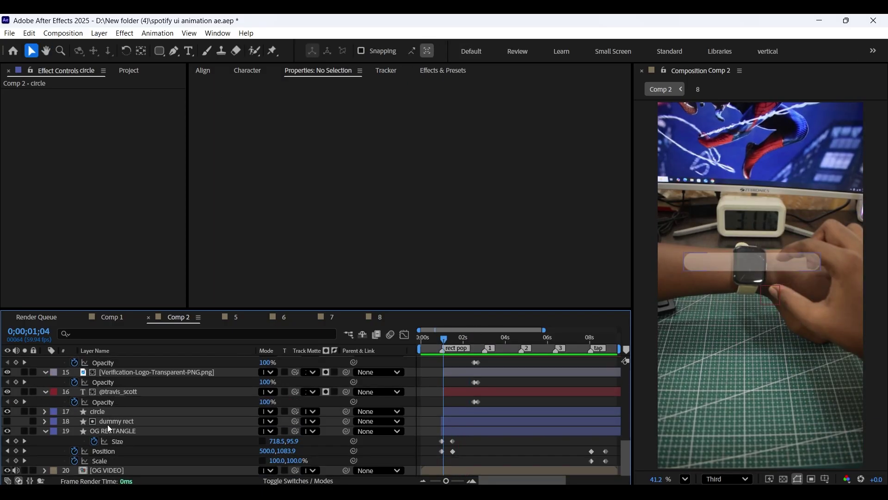
Place 1000049425.jpg directly above the circle layer in Comp 2 and set its scale to 38%.
{"action": "left_click", "coordinate": [114, 413]}
{"action": "left_click", "coordinate": [128, 72]}
{"action": "key", "text": "alt+Tab"}
{"action": "left_click_drag", "start_coordinate": [198, 90], "coordinate": [116, 261]}
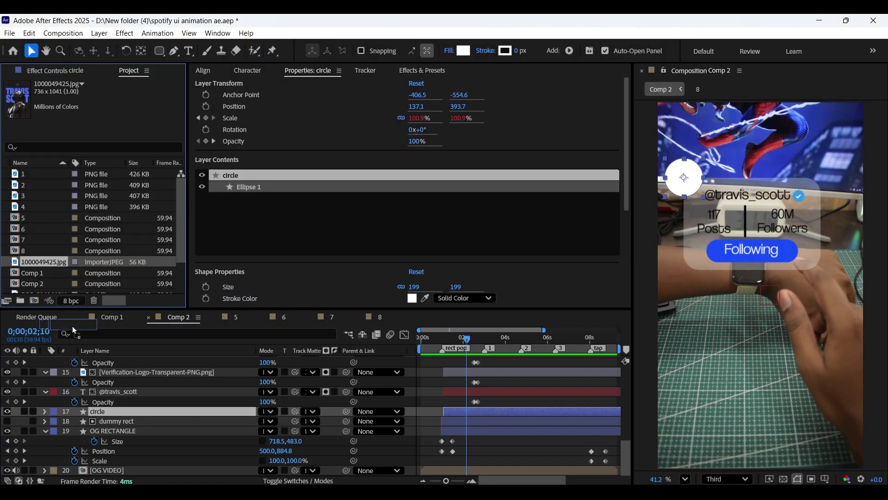
{"action": "left_click_drag", "start_coordinate": [72, 330], "coordinate": [111, 409]}
{"action": "key", "text": "s"}
{"action": "left_click_drag", "start_coordinate": [276, 421], "coordinate": [337, 435]}
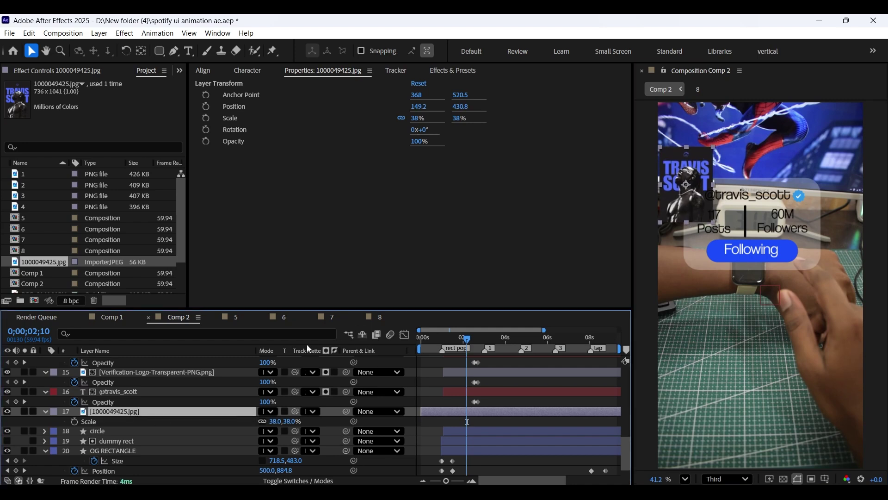
Use the circle layer as the track matte of 1000049425.jpg and preview from 0;00;00;58.
{"action": "left_click_drag", "start_coordinate": [295, 411], "coordinate": [143, 430]}
{"action": "left_click_drag", "start_coordinate": [454, 337], "coordinate": [438, 333]}
{"action": "key", "text": "space"}
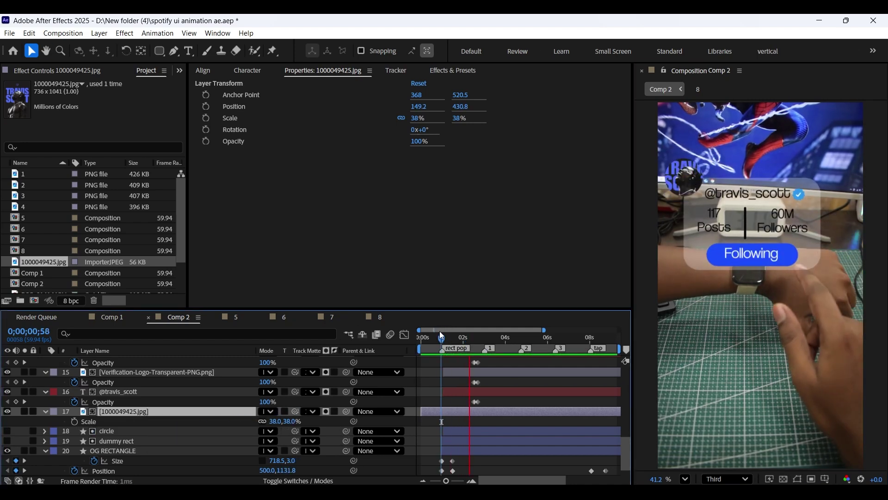
Set the scale of 1000049425.jpg to 30% and preview the masked profile picture from 0;00;00;59.
{"action": "left_click", "coordinate": [180, 411]}
{"action": "left_click_drag", "start_coordinate": [276, 423], "coordinate": [268, 421]}
{"action": "key", "text": "F2"}
{"action": "left_click", "coordinate": [441, 338]}
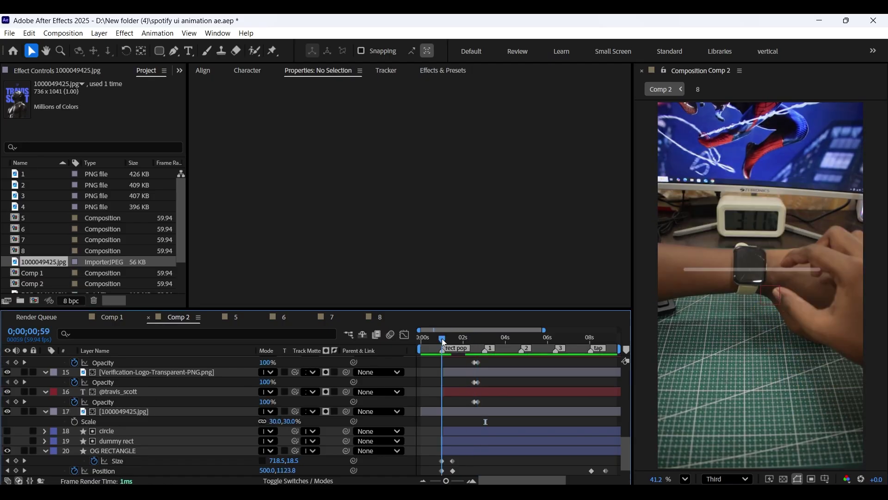
{"action": "key", "text": "space"}
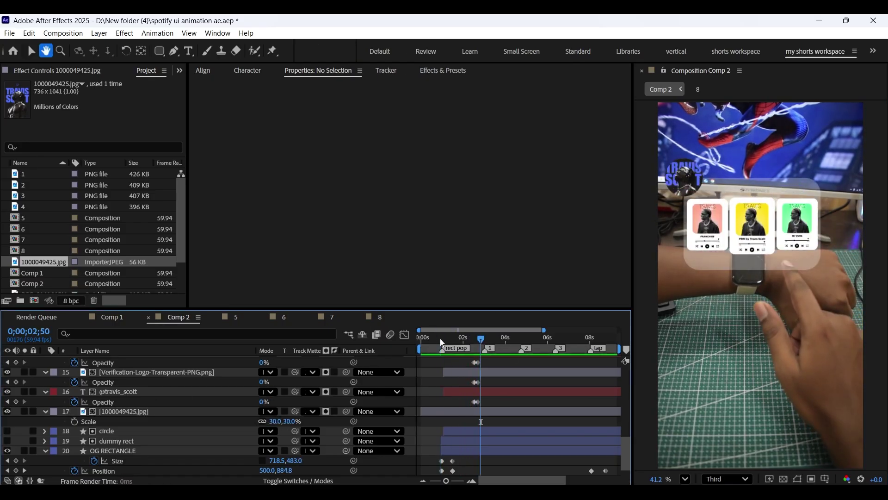
Hide the OG VIDEO layer in Comp 2 and add Comp 2 as the uppermost layer of Comp 1.
{"action": "key", "text": "Home"}
{"action": "scroll", "coordinate": [418, 405], "scroll_direction": "down", "scroll_amount": 2}
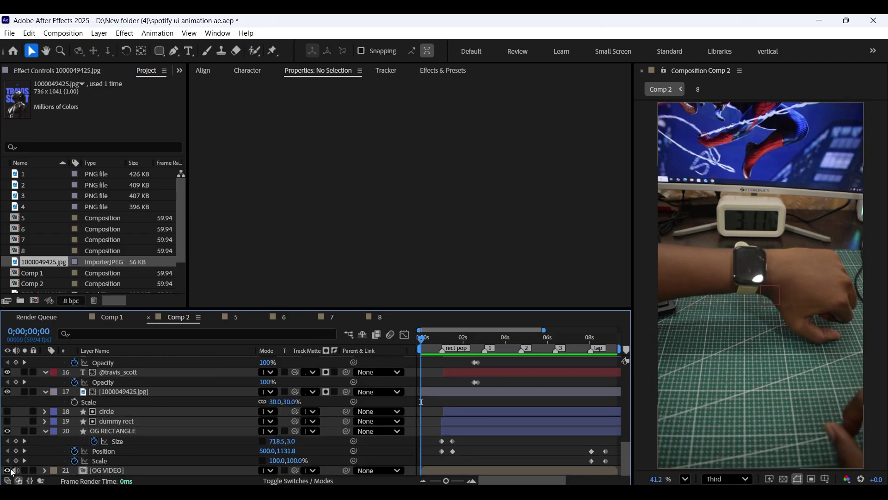
{"action": "left_click", "coordinate": [12, 470]}
{"action": "left_click", "coordinate": [8, 470]}
{"action": "left_click", "coordinate": [114, 318]}
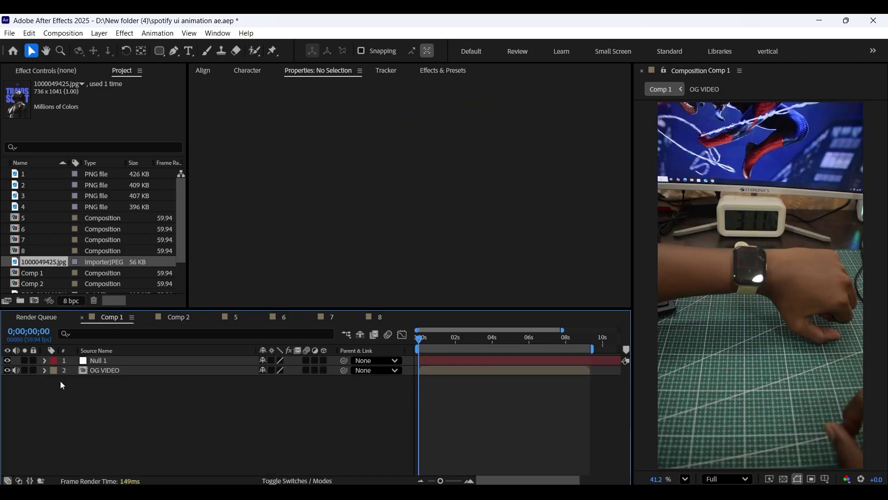
{"action": "left_click_drag", "start_coordinate": [35, 284], "coordinate": [99, 359]}
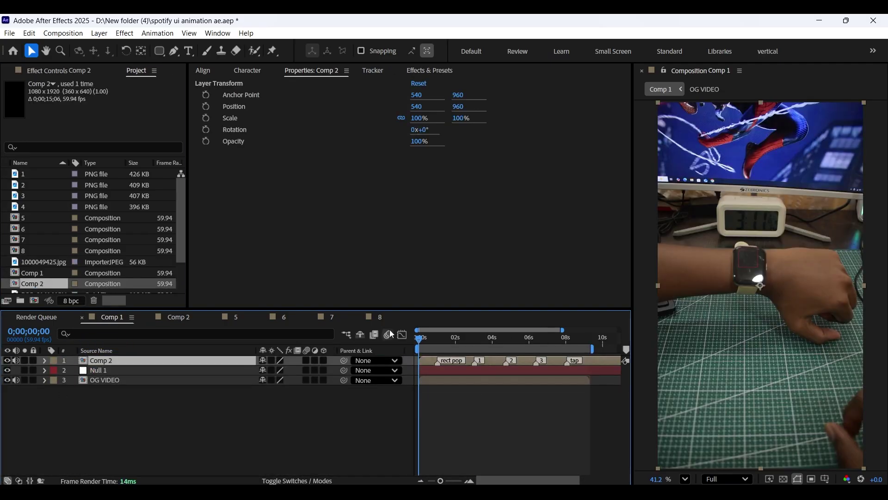
Preview the combined animation in Comp 1 at Third resolution.
{"action": "left_click_drag", "start_coordinate": [419, 339], "coordinate": [460, 341]}
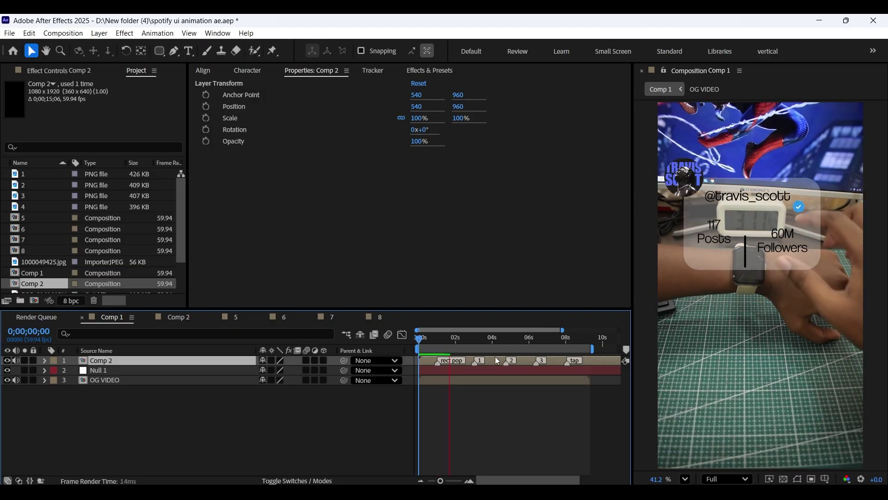
{"action": "left_click", "coordinate": [727, 479]}
{"action": "left_click", "coordinate": [729, 433]}
{"action": "key", "text": "space"}
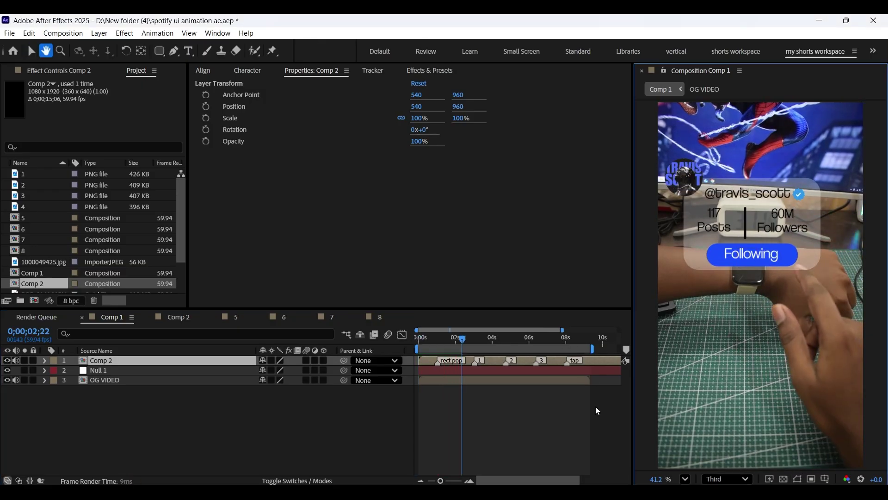
Duplicate the OG VIDEO layer in Comp 1 and move the copy above Comp 2.
{"action": "left_click", "coordinate": [130, 379]}
{"action": "key", "text": "ctrl+d"}
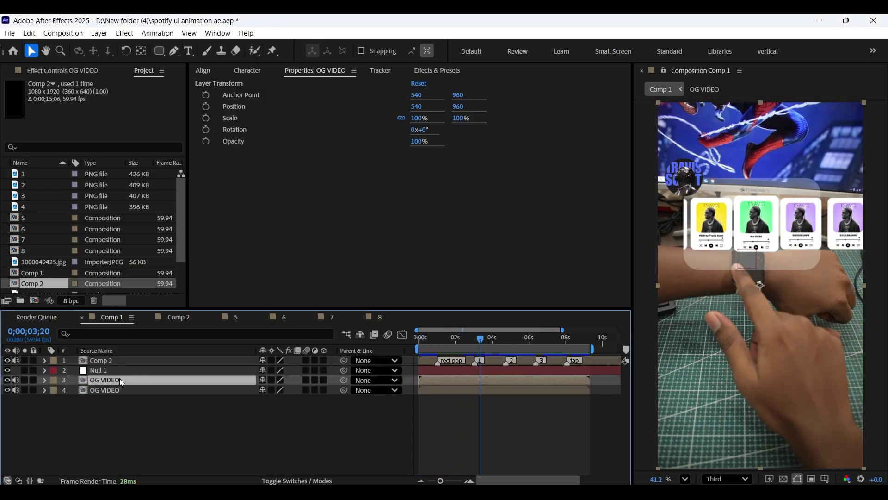
{"action": "left_click_drag", "start_coordinate": [121, 378], "coordinate": [127, 358]}
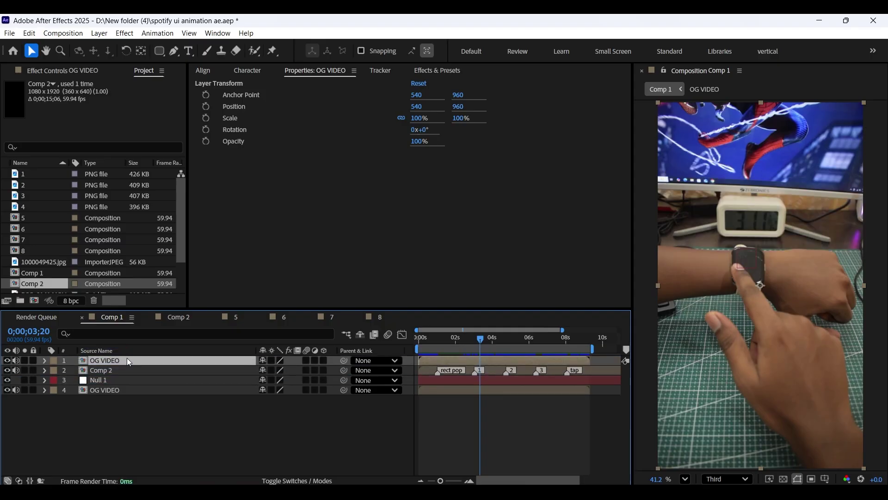
{"action": "left_click", "coordinate": [125, 424]}
Open the upper OG VIDEO copy at 0;00;00;57 in an enlarged layer view with the Roto Brush tool active.
{"action": "left_click", "coordinate": [108, 359]}
{"action": "left_click", "coordinate": [255, 51]}
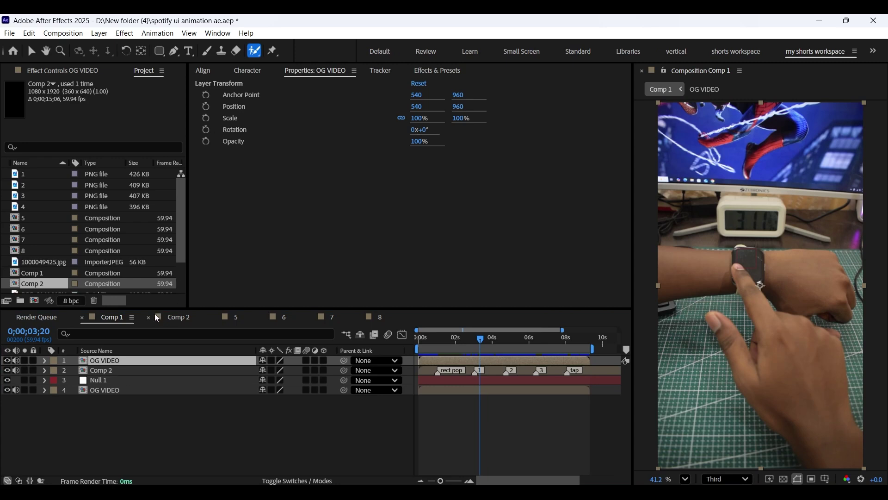
{"action": "left_click", "coordinate": [435, 337]}
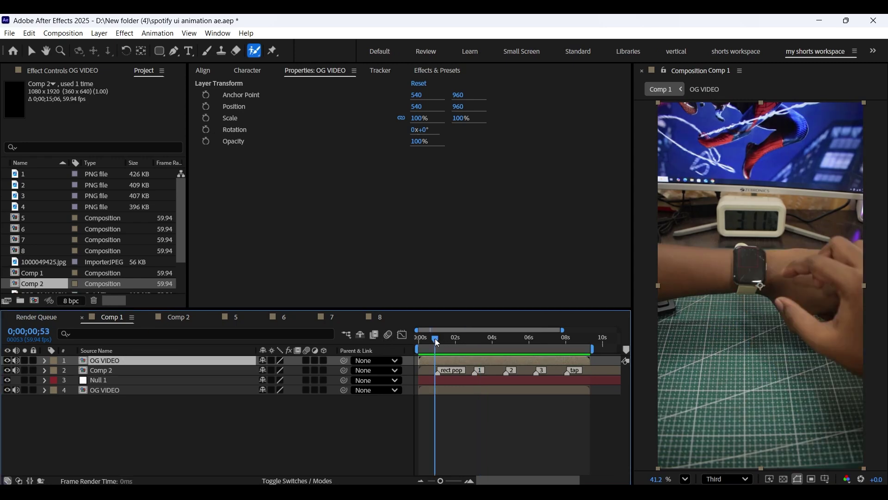
{"action": "double_click", "coordinate": [113, 360]}
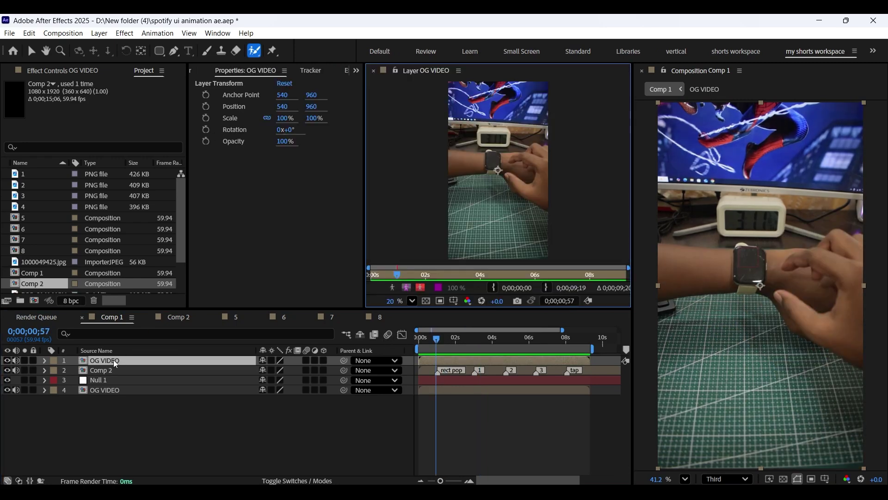
{"action": "left_click_drag", "start_coordinate": [420, 307], "coordinate": [420, 413]}
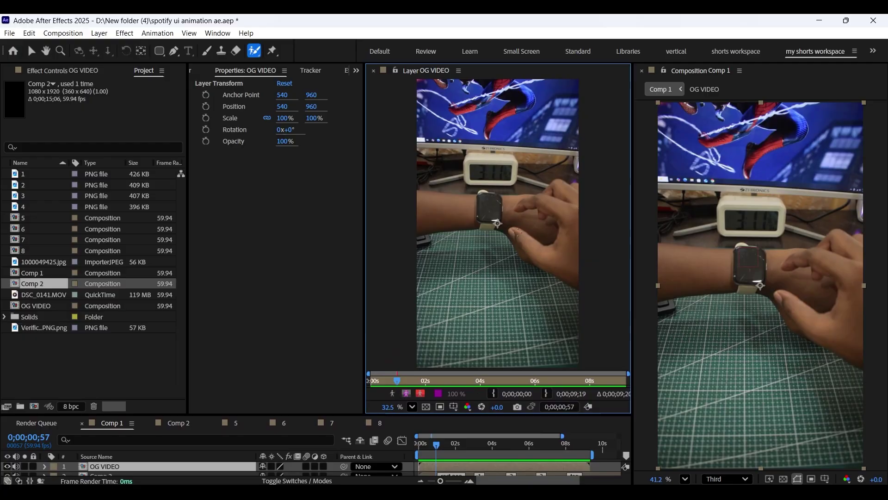
Brush a Roto Brush foreground stroke over the tapping hand's fingers and thumb, and set the composition resolution to Full.
{"action": "left_click_drag", "start_coordinate": [517, 231], "coordinate": [536, 247]}
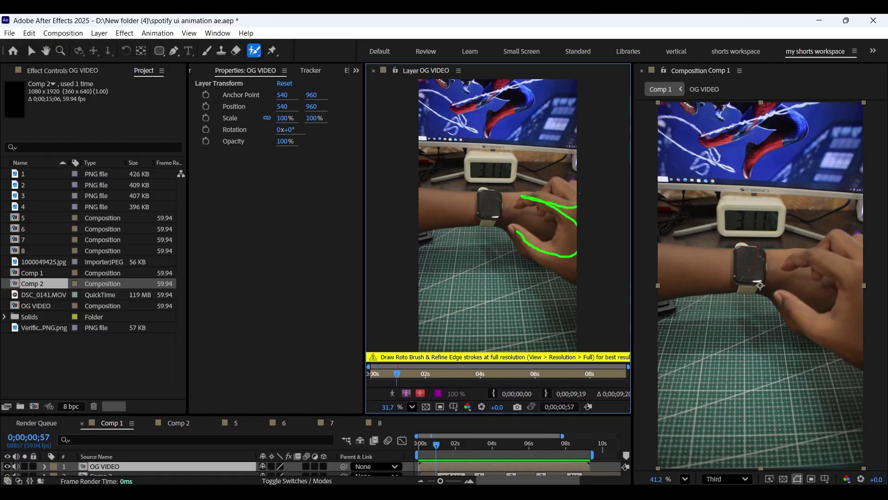
{"action": "left_click", "coordinate": [709, 481]}
{"action": "left_click", "coordinate": [719, 403]}
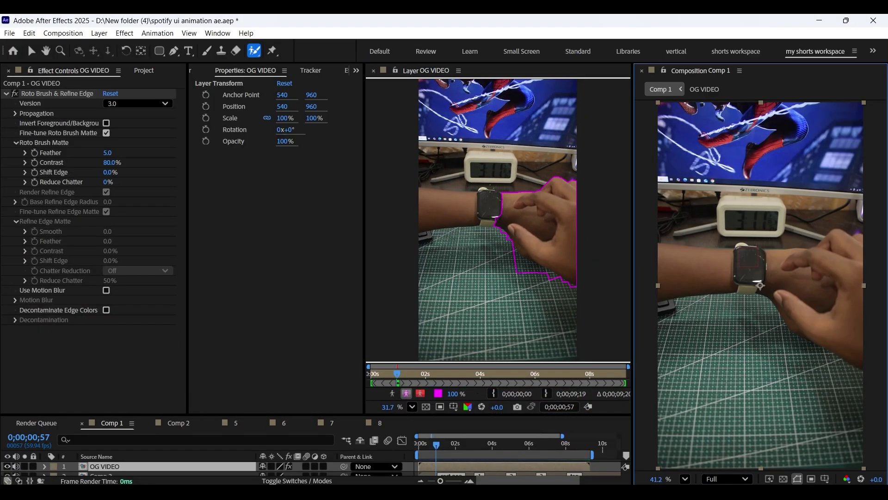
Refine the Roto Brush matte at 0;00;00;57 so it follows only the tapping hand, excluding the watch arm and mat.
{"action": "scroll", "coordinate": [760, 286], "scroll_direction": "down", "scroll_amount": 2}
{"action": "scroll", "coordinate": [409, 158], "scroll_direction": "up", "scroll_amount": 5}
{"action": "key", "text": "space"}
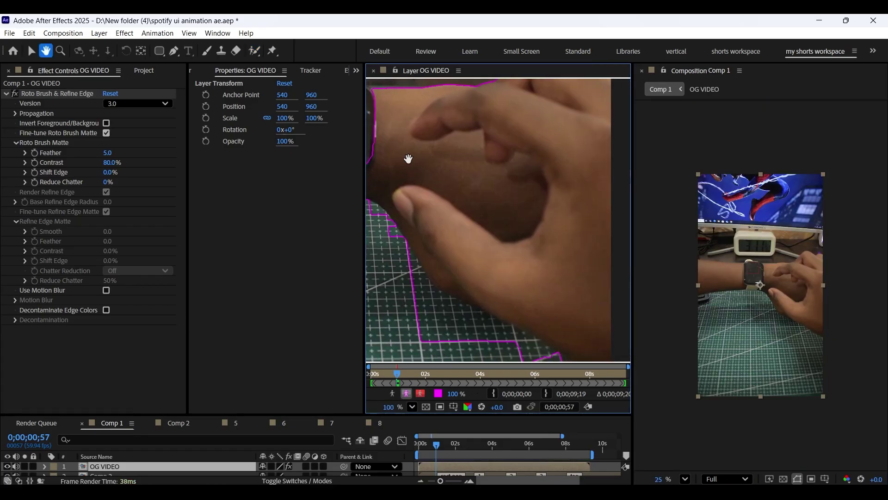
{"action": "left_click_drag", "start_coordinate": [408, 159], "coordinate": [435, 173]}
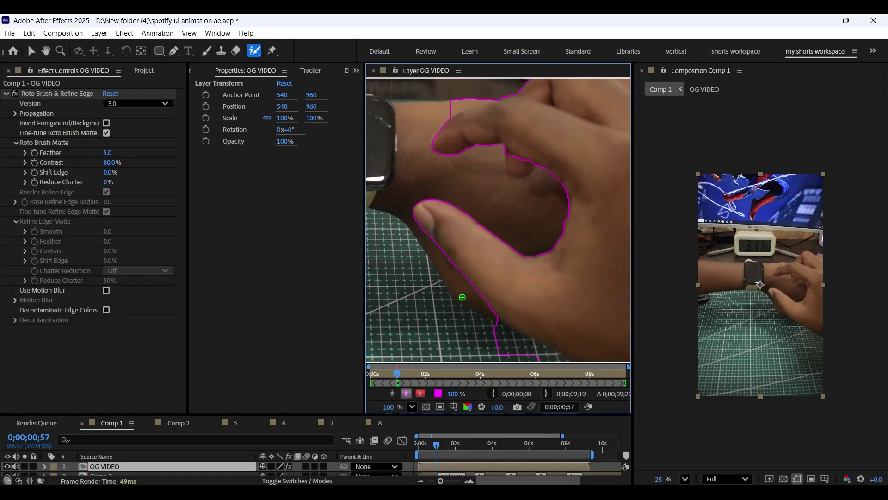
{"action": "key", "text": "space"}
{"action": "left_click_drag", "start_coordinate": [479, 198], "coordinate": [474, 255]}
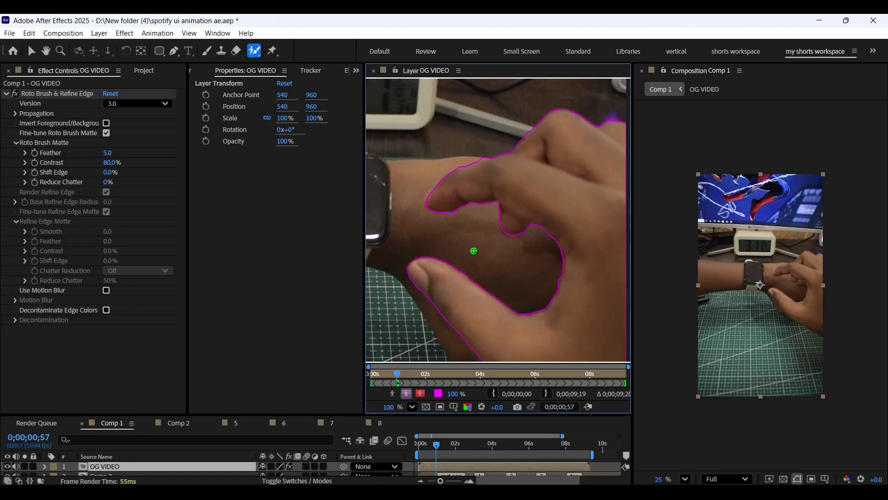
Propagate the hand's Roto Brush matte frame by frame from 0;00;00;57 to 0;00;02;02, checking its outline.
{"action": "key", "text": "Page_Down"}
{"action": "key", "text": "Page_Down"}
{"action": "key", "text": "Page_Down"}
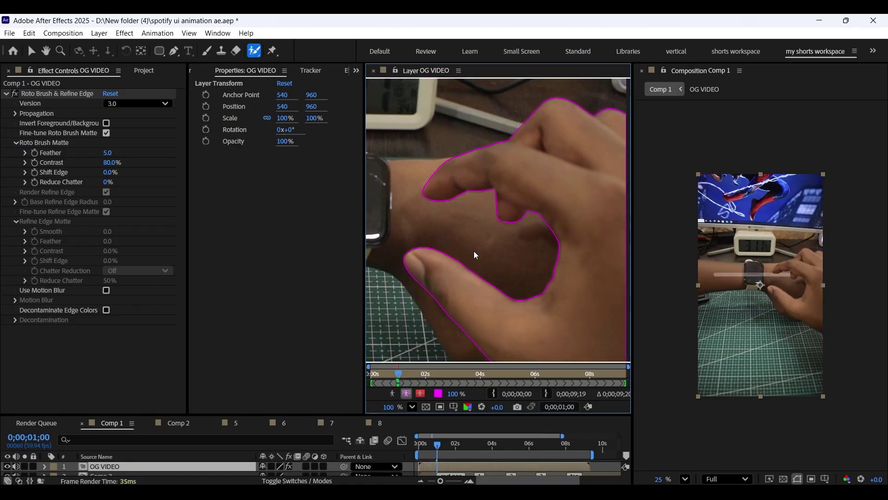
{"action": "key", "text": "Page_Down"}
{"action": "key", "text": "Page_Down"}
{"action": "key", "text": "Page_Down"}
{"action": "key", "text": "Page_Down"}
{"action": "key", "text": "Page_Down"}
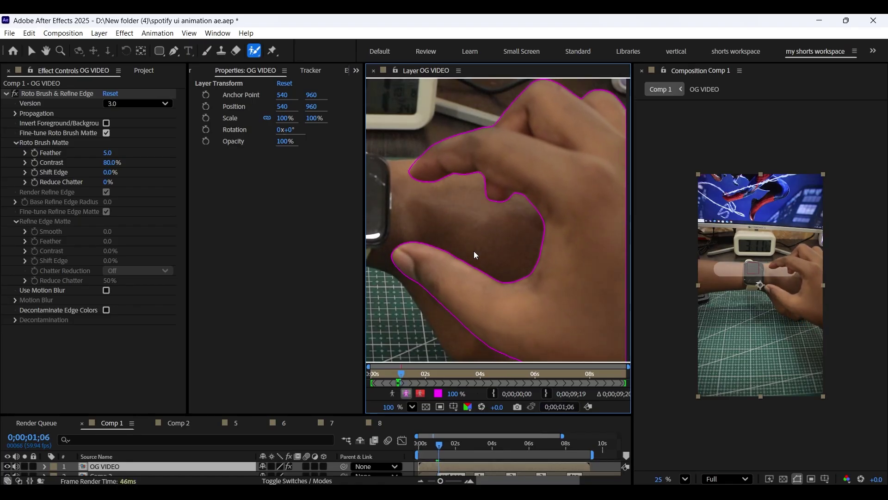
{"action": "key", "text": "comma"}
{"action": "key", "text": "Page_Down"}
{"action": "key", "text": "Page_Down"}
{"action": "key", "text": "Page_Down"}
{"action": "key", "text": "Page_Down"}
{"action": "key", "text": "Page_Down"}
{"action": "key", "text": "Page_Down"}
{"action": "key", "text": "Page_Down"}
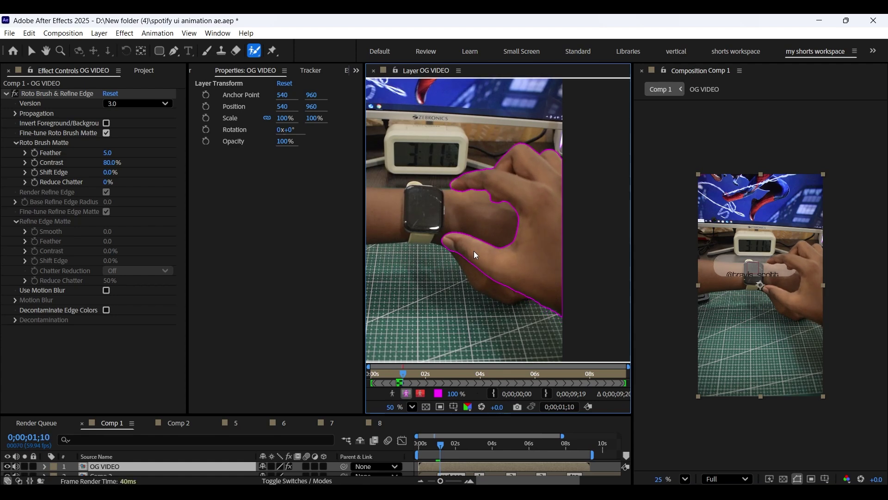
{"action": "key", "text": "Page_Down"}
{"action": "key", "text": "Page_Down"}
{"action": "key", "text": "Page_Down"}
{"action": "key", "text": "Page_Down"}
{"action": "key", "text": "Page_Down"}
{"action": "key", "text": "Page_Down"}
{"action": "key", "text": "Page_Down"}
{"action": "key", "text": "Page_Down"}
{"action": "key", "text": "Page_Down"}
{"action": "key", "text": "Page_Down"}
{"action": "key", "text": "Page_Down"}
{"action": "key", "text": "Page_Down"}
{"action": "key", "text": "Page_Down"}
{"action": "key", "text": "Page_Down"}
{"action": "key", "text": "Page_Down"}
{"action": "key", "text": "Page_Down"}
{"action": "key", "text": "Page_Down"}
{"action": "key", "text": "Page_Down"}
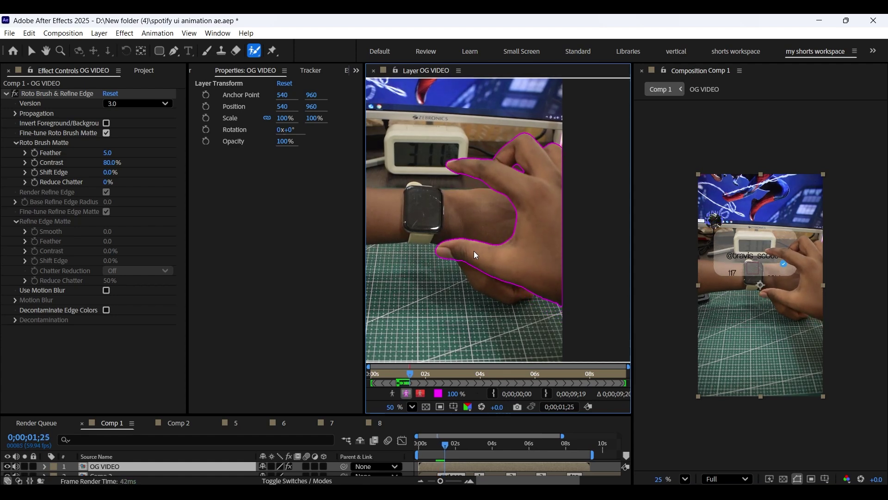
{"action": "key", "text": "Page_Down"}
{"action": "key", "text": "Page_Down"}
{"action": "key", "text": "Page_Down"}
{"action": "key", "text": "Page_Down"}
{"action": "key", "text": "Page_Down"}
{"action": "key", "text": "Page_Down"}
{"action": "key", "text": "Page_Down"}
{"action": "key", "text": "Page_Down"}
{"action": "key", "text": "Page_Down"}
{"action": "key", "text": "Page_Down"}
{"action": "key", "text": "Page_Down"}
{"action": "key", "text": "Page_Down"}
{"action": "key", "text": "Page_Down"}
{"action": "key", "text": "Page_Down"}
{"action": "key", "text": "Page_Down"}
{"action": "key", "text": "Page_Down"}
{"action": "key", "text": "Page_Down"}
{"action": "key", "text": "Page_Down"}
{"action": "key", "text": "Page_Down"}
{"action": "key", "text": "Page_Down"}
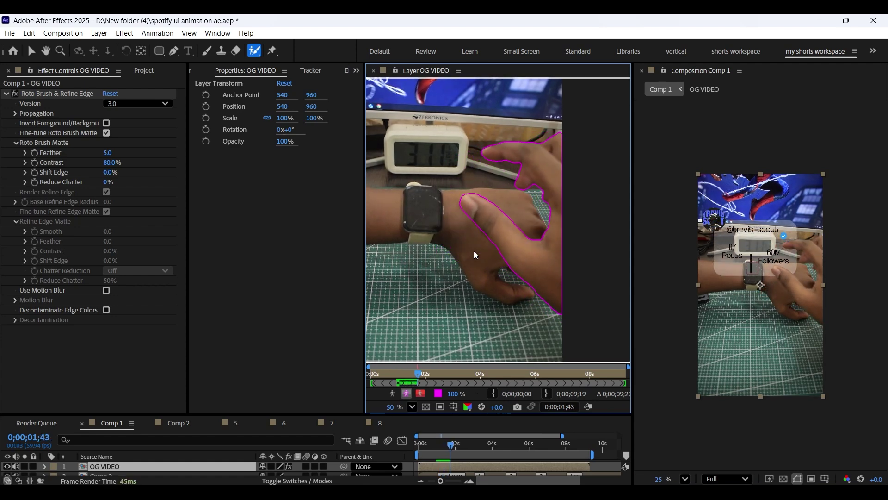
{"action": "key", "text": "Page_Down"}
{"action": "key", "text": "Page_Down"}
{"action": "key", "text": "Page_Down"}
{"action": "key", "text": "Page_Down"}
{"action": "key", "text": "Page_Down"}
{"action": "key", "text": "Page_Down"}
{"action": "key", "text": "Page_Down"}
{"action": "key", "text": "Page_Down"}
{"action": "key", "text": "Page_Down"}
{"action": "key", "text": "Page_Down"}
{"action": "key", "text": "Page_Down"}
{"action": "key", "text": "Page_Down"}
{"action": "key", "text": "Page_Down"}
{"action": "key", "text": "Page_Down"}
{"action": "key", "text": "Page_Down"}
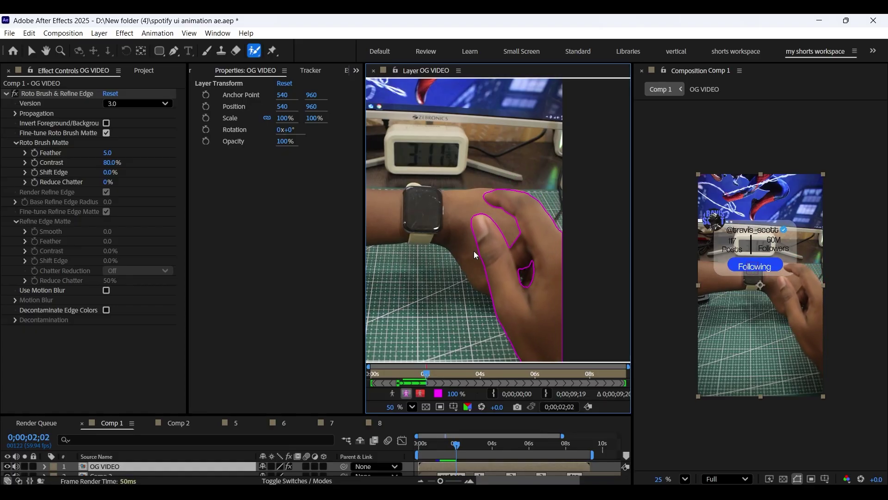
Subtract the mat area beside the hand's outer edge from the Roto Brush matte at 0;00;02;05.
{"action": "key", "text": "Page_Up"}
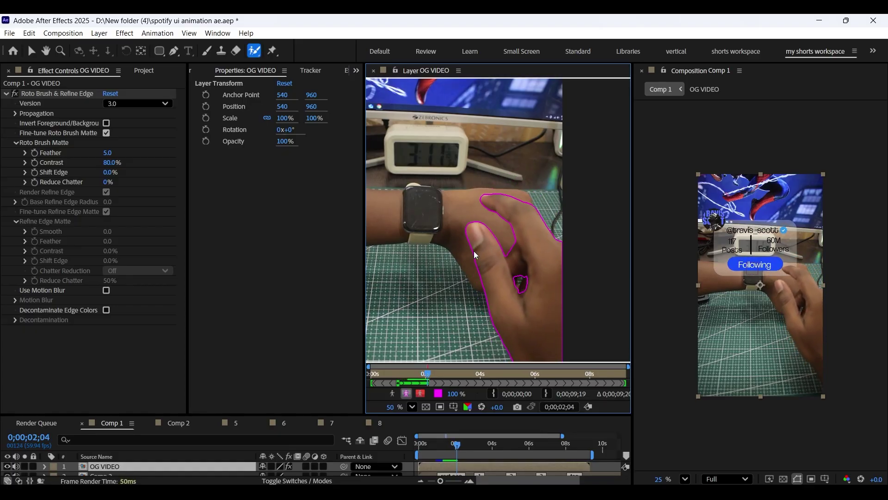
{"action": "key", "text": "period"}
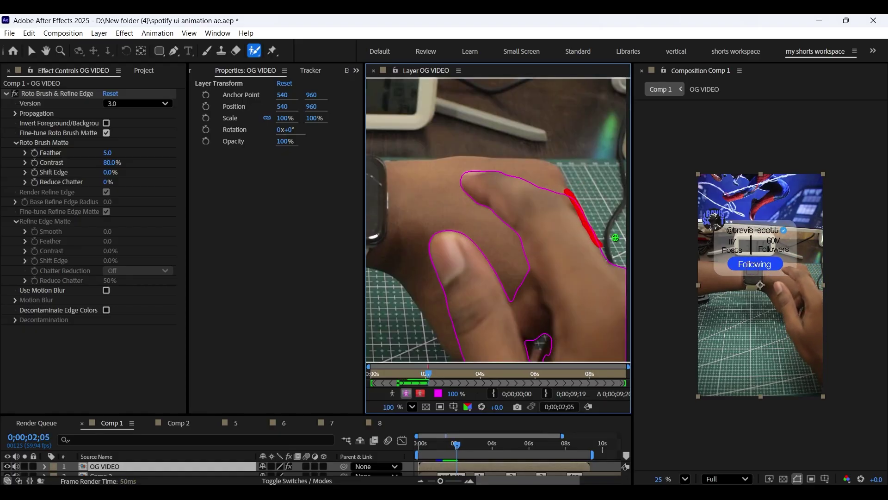
{"action": "key", "text": "comma"}
Propagate the hand's Roto Brush matte frame by frame to 0;00;03;20, with the composition view enlarged to 50%.
{"action": "key", "text": "Page_Down"}
{"action": "key", "text": "Page_Down"}
{"action": "key", "text": "Page_Down"}
{"action": "key", "text": "Page_Down"}
{"action": "key", "text": "Page_Down"}
{"action": "key", "text": "Page_Down"}
{"action": "key", "text": "Page_Down"}
{"action": "key", "text": "Page_Down"}
{"action": "key", "text": "Page_Down"}
{"action": "key", "text": "Page_Down"}
{"action": "key", "text": "Page_Down"}
{"action": "key", "text": "Page_Down"}
{"action": "key", "text": "Page_Down"}
{"action": "key", "text": "Page_Down"}
{"action": "key", "text": "Page_Down"}
{"action": "key", "text": "Page_Down"}
{"action": "key", "text": "Page_Down"}
{"action": "key", "text": "Page_Down"}
{"action": "key", "text": "Page_Down"}
{"action": "key", "text": "Page_Down"}
{"action": "key", "text": "Page_Down"}
{"action": "key", "text": "Page_Down"}
{"action": "key", "text": "Page_Down"}
{"action": "key", "text": "Page_Down"}
{"action": "key", "text": "Page_Down"}
{"action": "key", "text": "Page_Down"}
{"action": "key", "text": "Page_Down"}
{"action": "key", "text": "Page_Down"}
{"action": "key", "text": "Page_Down"}
{"action": "key", "text": "Page_Down"}
{"action": "key", "text": "Page_Down"}
{"action": "key", "text": "Page_Down"}
{"action": "key", "text": "Page_Down"}
{"action": "key", "text": "Page_Down"}
{"action": "key", "text": "Page_Down"}
{"action": "key", "text": "Page_Down"}
{"action": "key", "text": "Page_Down"}
{"action": "key", "text": "Page_Down"}
{"action": "key", "text": "Page_Down"}
{"action": "key", "text": "Page_Down"}
{"action": "left_click", "coordinate": [647, 172]}
{"action": "key", "text": "period"}
{"action": "key", "text": "Page_Down"}
{"action": "key", "text": "Page_Down"}
{"action": "key", "text": "Page_Down"}
{"action": "key", "text": "Page_Down"}
{"action": "key", "text": "Page_Down"}
{"action": "key", "text": "Page_Down"}
{"action": "key", "text": "Page_Down"}
{"action": "key", "text": "Page_Down"}
{"action": "key", "text": "Page_Down"}
{"action": "key", "text": "Page_Down"}
{"action": "key", "text": "Page_Down"}
{"action": "key", "text": "Page_Down"}
{"action": "key", "text": "Page_Down"}
{"action": "key", "text": "Page_Down"}
{"action": "key", "text": "Page_Down"}
{"action": "key", "text": "Page_Down"}
{"action": "key", "text": "Page_Down"}
{"action": "key", "text": "Page_Down"}
{"action": "key", "text": "Page_Down"}
{"action": "key", "text": "Page_Down"}
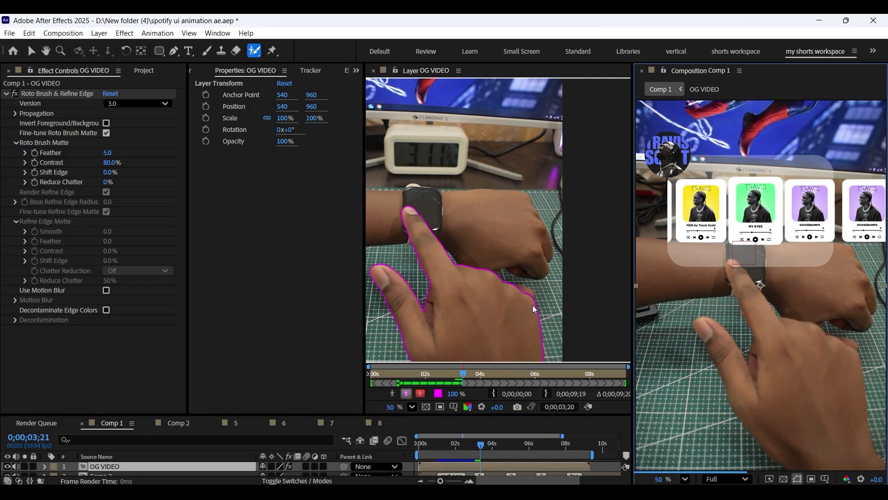
Propagate the hand's Roto Brush matte frame by frame from 0;00;03;20 to 0;00;05;16, checking the finger outline.
{"action": "key", "text": "Page_Down"}
{"action": "key", "text": "Page_Down"}
{"action": "key", "text": "Page_Down"}
{"action": "key", "text": "Page_Down"}
{"action": "key", "text": "Page_Down"}
{"action": "key", "text": "Page_Down"}
{"action": "key", "text": "Page_Down"}
{"action": "key", "text": "Page_Down"}
{"action": "key", "text": "Page_Down"}
{"action": "key", "text": "Page_Down"}
{"action": "key", "text": "Page_Down"}
{"action": "key", "text": "Page_Down"}
{"action": "key", "text": "Page_Down"}
{"action": "key", "text": "Page_Down"}
{"action": "key", "text": "Page_Down"}
{"action": "key", "text": "Page_Down"}
{"action": "key", "text": "Page_Down"}
{"action": "key", "text": "Page_Down"}
{"action": "key", "text": "Page_Down"}
{"action": "key", "text": "Page_Down"}
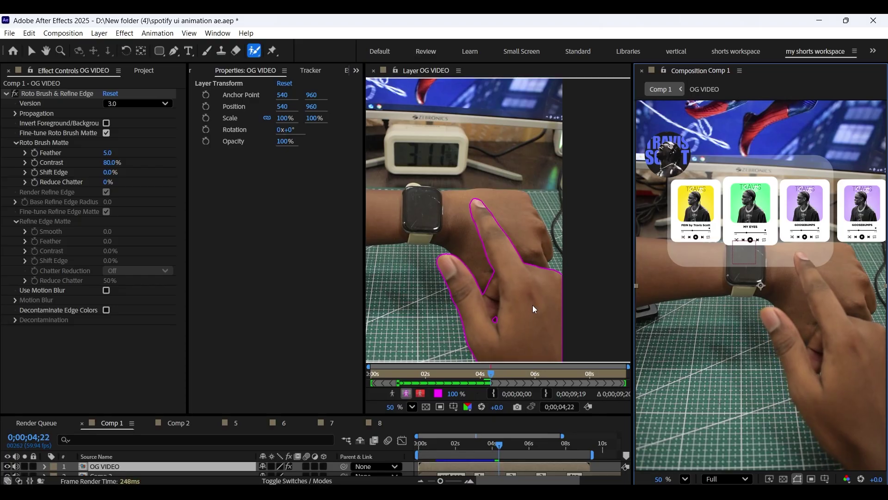
{"action": "key", "text": "Page_Down"}
{"action": "key", "text": "Page_Down"}
{"action": "key", "text": "Page_Down"}
{"action": "key", "text": "Page_Down"}
{"action": "key", "text": "Page_Down"}
{"action": "key", "text": "Page_Down"}
{"action": "key", "text": "Page_Down"}
{"action": "key", "text": "Page_Down"}
{"action": "key", "text": "Page_Down"}
{"action": "key", "text": "Page_Down"}
{"action": "key", "text": "Page_Down"}
{"action": "key", "text": "Page_Down"}
{"action": "key", "text": "Page_Down"}
{"action": "key", "text": "Page_Down"}
{"action": "key", "text": "Page_Down"}
{"action": "key", "text": "Page_Down"}
{"action": "key", "text": "Page_Down"}
{"action": "key", "text": "Page_Down"}
{"action": "key", "text": "Page_Down"}
{"action": "key", "text": "Page_Down"}
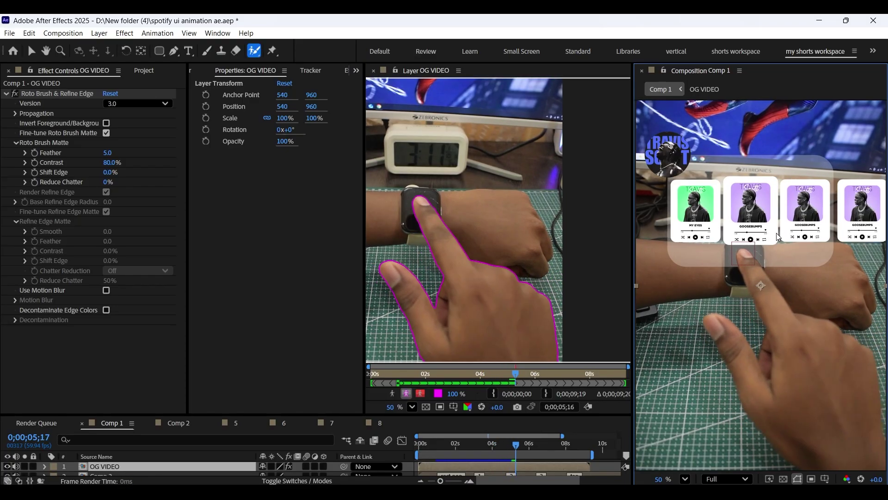
Propagate the hand's Roto Brush matte frame by frame from 0;00;05;16 to 0;00;07;47, checking the outline over the watch.
{"action": "key", "text": "Page_Down"}
{"action": "key", "text": "Page_Down"}
{"action": "key", "text": "Page_Down"}
{"action": "key", "text": "Page_Down"}
{"action": "key", "text": "Page_Down"}
{"action": "key", "text": "Page_Down"}
{"action": "key", "text": "Page_Down"}
{"action": "key", "text": "Page_Down"}
{"action": "key", "text": "Page_Down"}
{"action": "key", "text": "Page_Down"}
{"action": "key", "text": "Page_Down"}
{"action": "key", "text": "Page_Down"}
{"action": "key", "text": "Page_Down"}
{"action": "key", "text": "Page_Down"}
{"action": "key", "text": "Page_Down"}
{"action": "key", "text": "Page_Down"}
{"action": "key", "text": "Page_Down"}
{"action": "key", "text": "Page_Down"}
{"action": "key", "text": "Page_Down"}
{"action": "key", "text": "Page_Down"}
{"action": "key", "text": "Page_Down"}
{"action": "key", "text": "Page_Down"}
{"action": "key", "text": "Page_Down"}
{"action": "key", "text": "Page_Down"}
{"action": "key", "text": "Page_Down"}
{"action": "key", "text": "Page_Down"}
{"action": "key", "text": "Page_Down"}
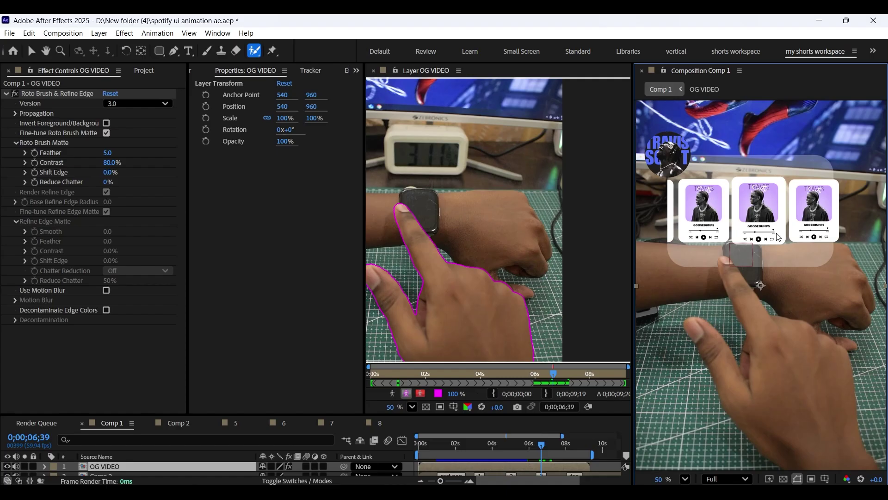
{"action": "key", "text": "Page_Down"}
{"action": "key", "text": "Page_Down"}
{"action": "key", "text": "Page_Down"}
{"action": "key", "text": "Page_Down"}
{"action": "key", "text": "Page_Down"}
{"action": "key", "text": "Page_Down"}
{"action": "key", "text": "Page_Down"}
{"action": "key", "text": "Page_Down"}
{"action": "key", "text": "Page_Down"}
{"action": "key", "text": "Page_Down"}
{"action": "key", "text": "Page_Down"}
{"action": "key", "text": "Page_Down"}
{"action": "key", "text": "Page_Down"}
{"action": "key", "text": "Page_Down"}
{"action": "key", "text": "Page_Down"}
{"action": "key", "text": "Page_Down"}
{"action": "key", "text": "Page_Down"}
{"action": "key", "text": "Page_Down"}
{"action": "key", "text": "Page_Down"}
{"action": "key", "text": "Page_Down"}
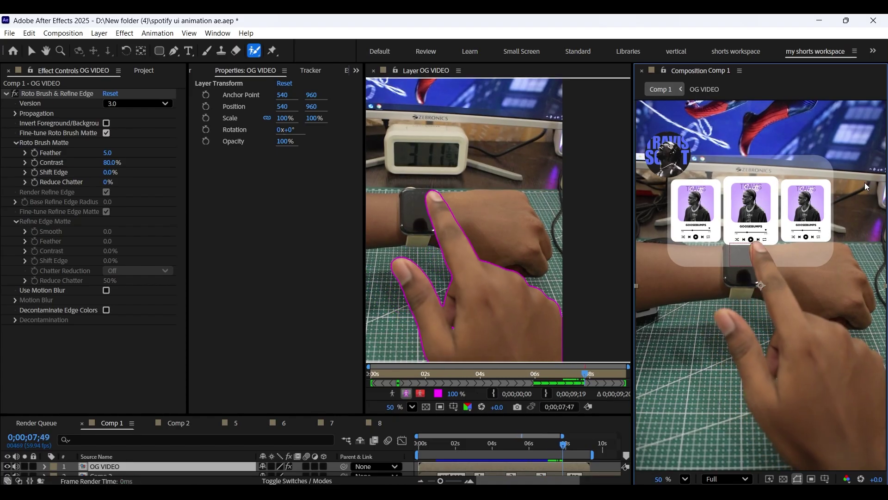
Propagate the hand's Roto Brush matte frame by frame from 0;00;07;49 to 0;00;08;50.
{"action": "key", "text": "Page_Down"}
{"action": "key", "text": "Page_Down"}
{"action": "key", "text": "Page_Down"}
{"action": "key", "text": "Page_Down"}
{"action": "key", "text": "Page_Down"}
{"action": "key", "text": "Page_Down"}
{"action": "key", "text": "Page_Down"}
{"action": "key", "text": "Page_Down"}
{"action": "key", "text": "Page_Down"}
{"action": "key", "text": "Page_Down"}
{"action": "key", "text": "Page_Down"}
{"action": "key", "text": "Page_Down"}
{"action": "key", "text": "Page_Down"}
{"action": "key", "text": "Page_Down"}
{"action": "key", "text": "Page_Down"}
{"action": "key", "text": "Page_Down"}
{"action": "key", "text": "Page_Down"}
{"action": "key", "text": "Page_Down"}
{"action": "key", "text": "Page_Down"}
{"action": "key", "text": "Page_Down"}
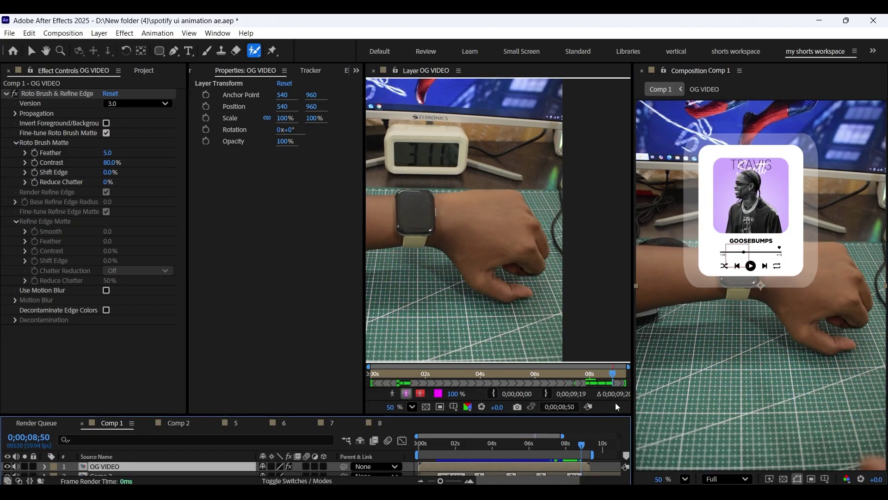
Freeze the Roto Brush propagation for the whole OG VIDEO clip, return to the first frame and close its layer view.
{"action": "left_click_drag", "start_coordinate": [632, 350], "coordinate": [859, 350]}
{"action": "left_click_drag", "start_coordinate": [365, 259], "coordinate": [322, 261]}
{"action": "left_click", "coordinate": [815, 395]}
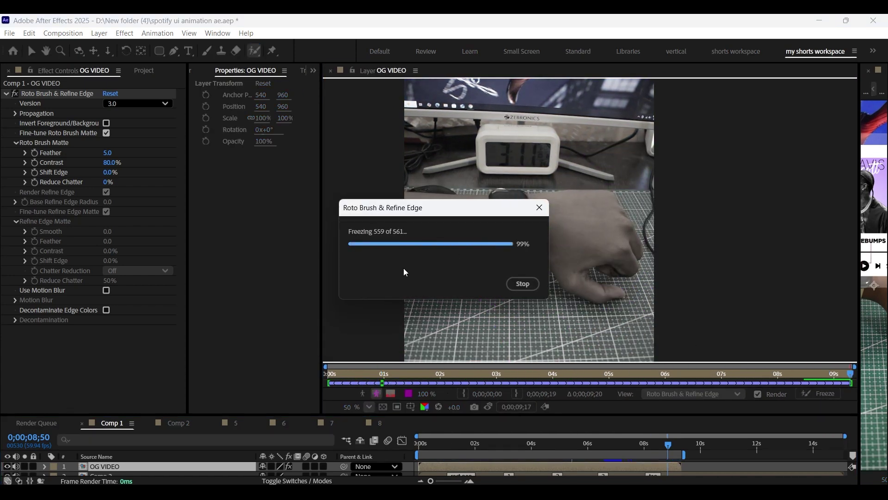
{"action": "left_click_drag", "start_coordinate": [860, 232], "coordinate": [633, 232]}
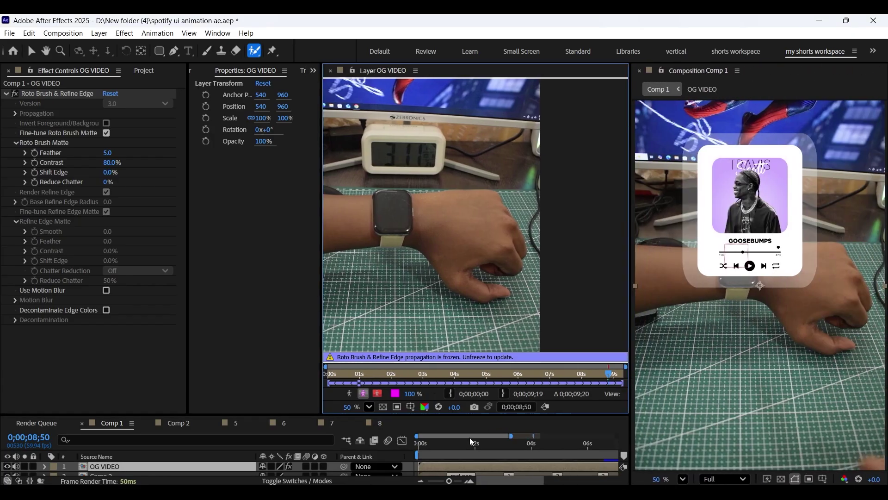
{"action": "key", "text": "Home"}
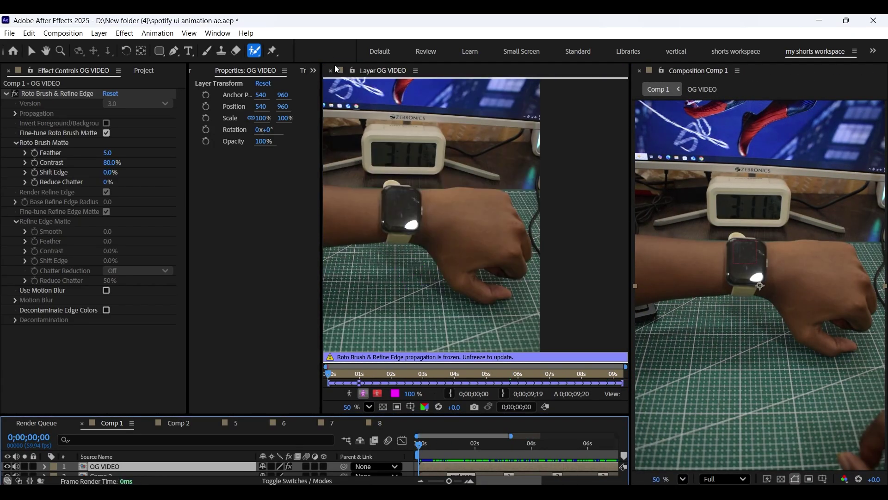
{"action": "left_click", "coordinate": [331, 71]}
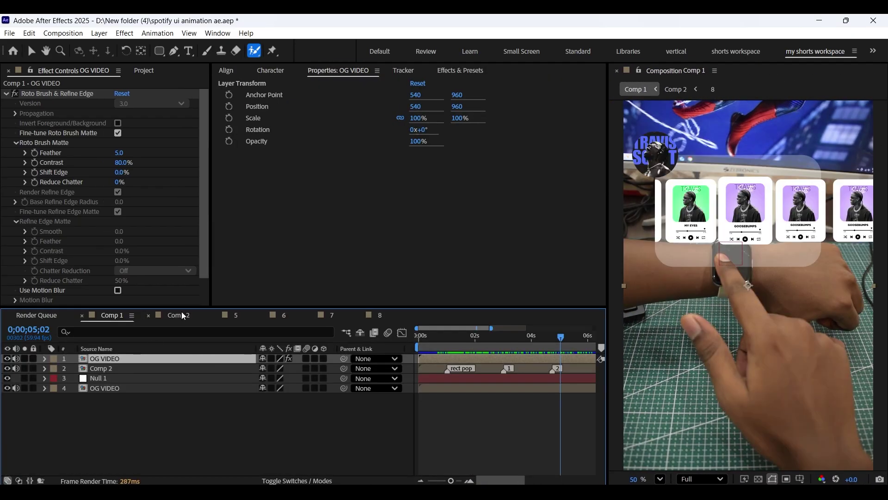
In Comp 2, set the dummy rect as the track matte for layers 10, 9 and 8.
{"action": "left_click", "coordinate": [183, 316]}
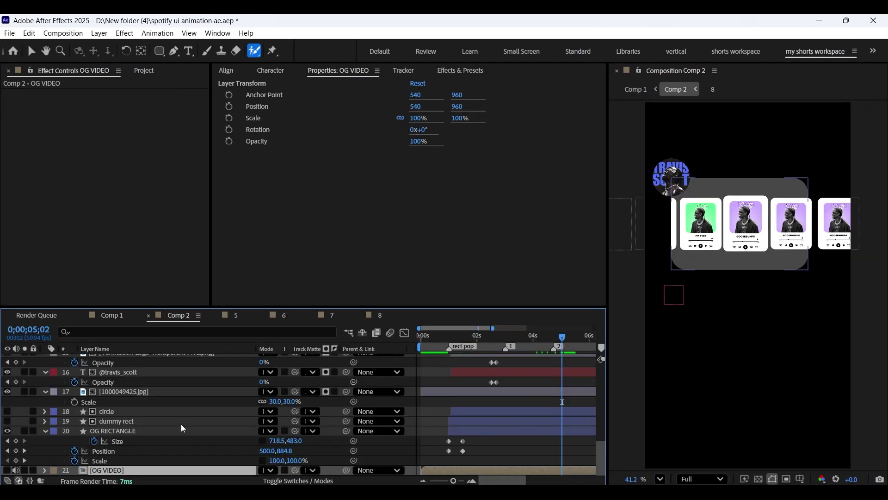
{"action": "scroll", "coordinate": [187, 421], "scroll_direction": "down", "scroll_amount": 3}
{"action": "scroll", "coordinate": [185, 406], "scroll_direction": "up", "scroll_amount": 5}
{"action": "left_click_drag", "start_coordinate": [115, 417], "coordinate": [127, 367]}
{"action": "left_click", "coordinate": [313, 359]}
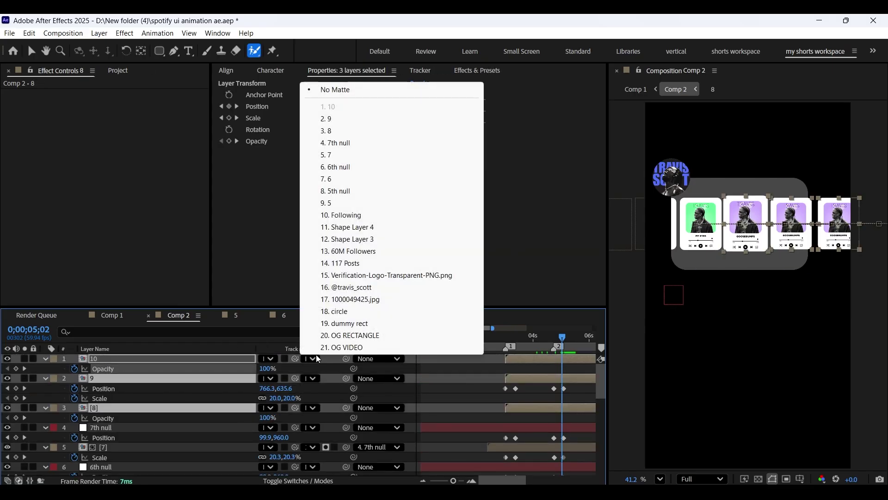
{"action": "left_click", "coordinate": [341, 328]}
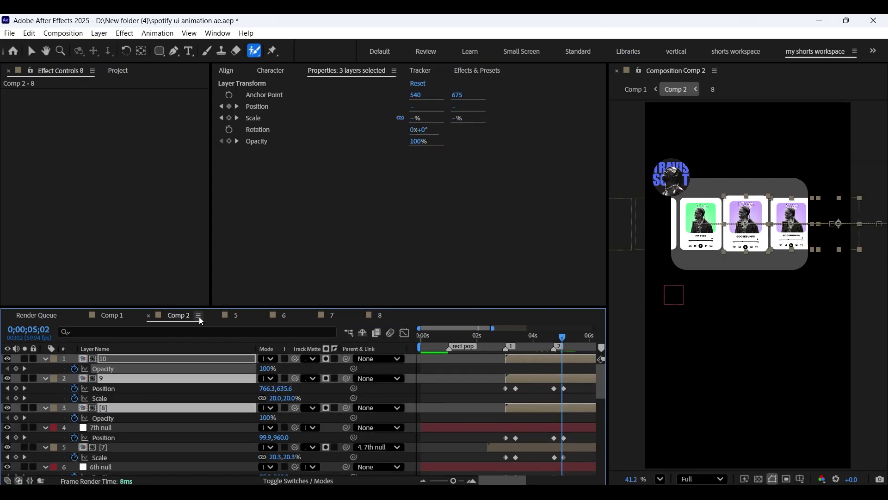
Play back Comp 1 and scrub Comp 2 around the tap marker to check how the matte crops the enlarging song card.
{"action": "left_click", "coordinate": [111, 315]}
{"action": "mouse_move", "coordinate": [570, 345]}
{"action": "left_mouse_down"}
{"action": "mouse_move", "coordinate": [579, 347]}
{"action": "mouse_move", "coordinate": [560, 346]}
{"action": "left_mouse_up"}
{"action": "key", "text": "space"}
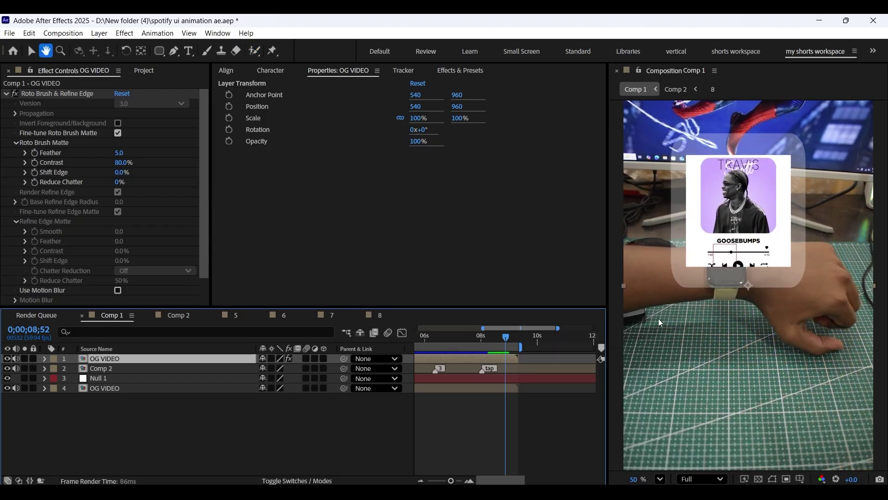
{"action": "left_click_drag", "start_coordinate": [488, 337], "coordinate": [497, 337]}
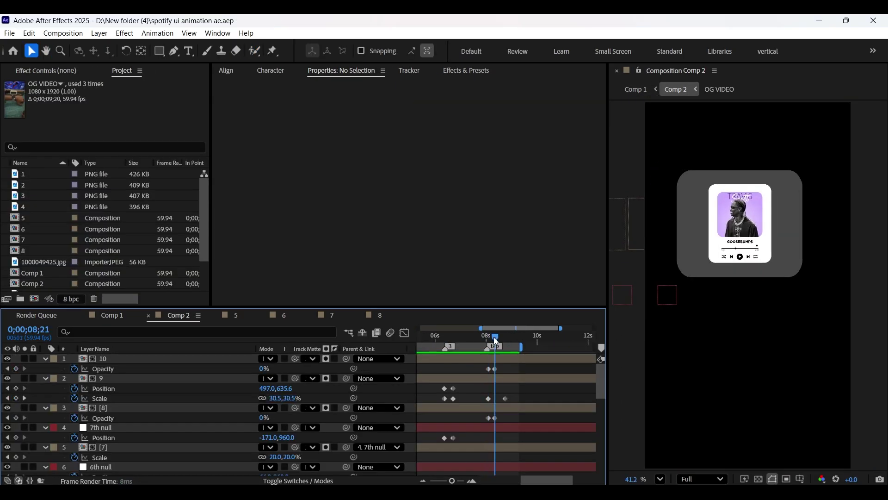
{"action": "left_click_drag", "start_coordinate": [495, 341], "coordinate": [505, 337]}
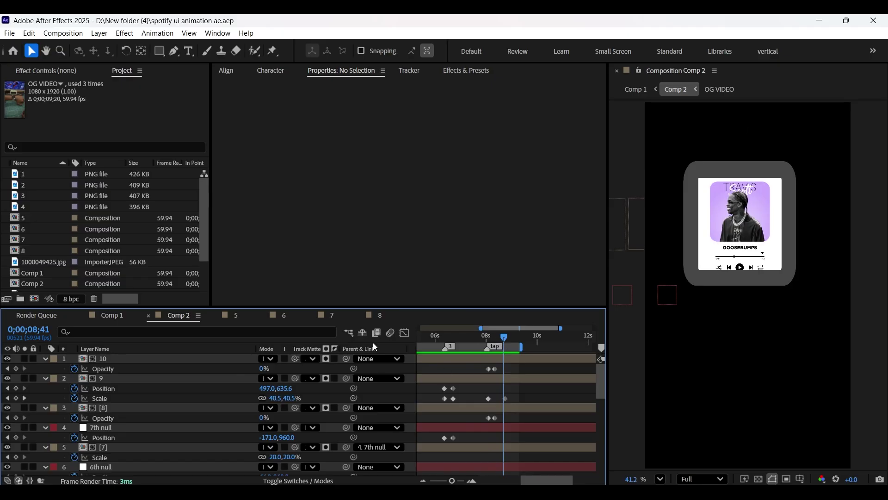
Keyframe the dummy rect's scale at 0;00;08;04 and raise its vertical scale to 130% at 0;00;08;44.
{"action": "left_click", "coordinate": [8, 369]}
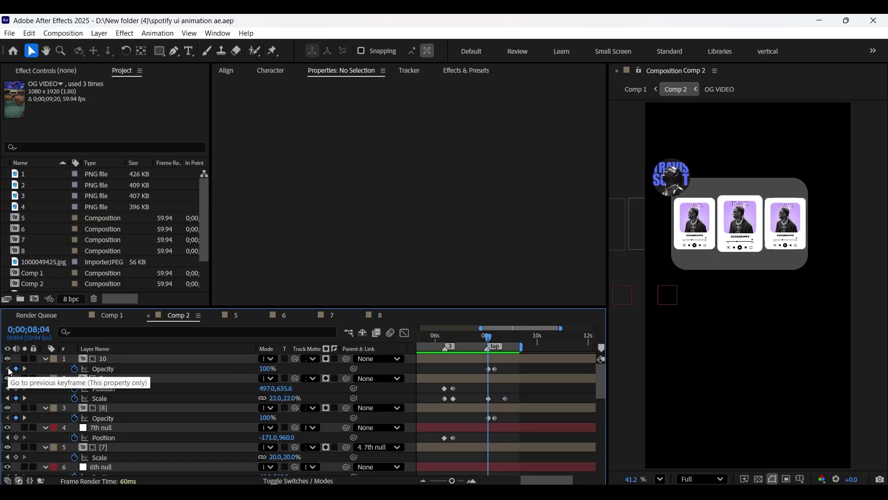
{"action": "scroll", "coordinate": [163, 432], "scroll_direction": "down", "scroll_amount": 10}
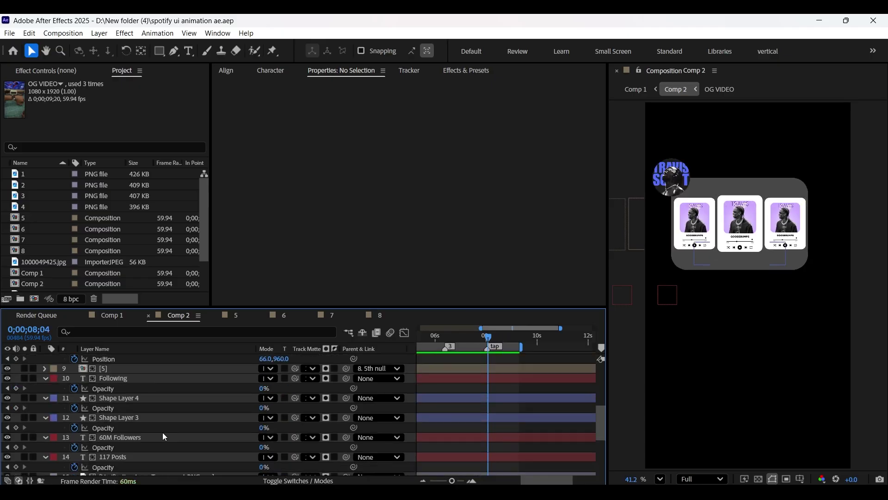
{"action": "left_click", "coordinate": [129, 430]}
{"action": "left_click", "coordinate": [132, 421]}
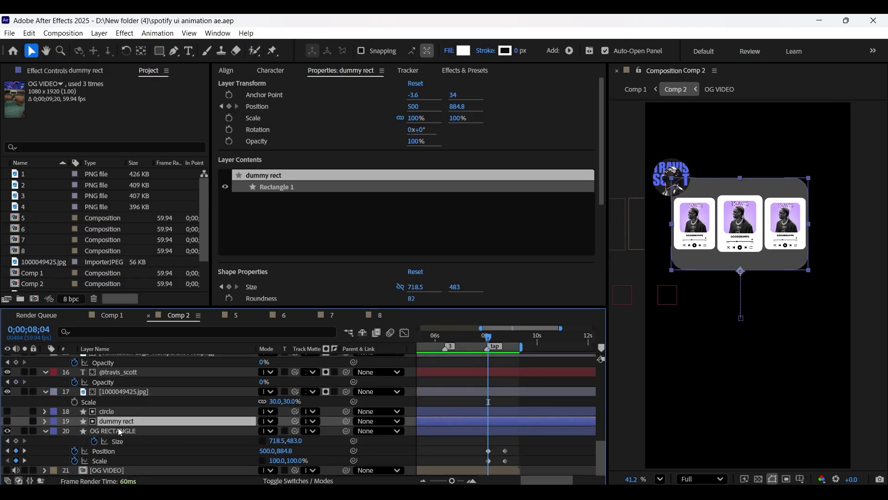
{"action": "key", "text": "s"}
{"action": "left_click", "coordinate": [74, 431]}
{"action": "left_click", "coordinate": [24, 461]}
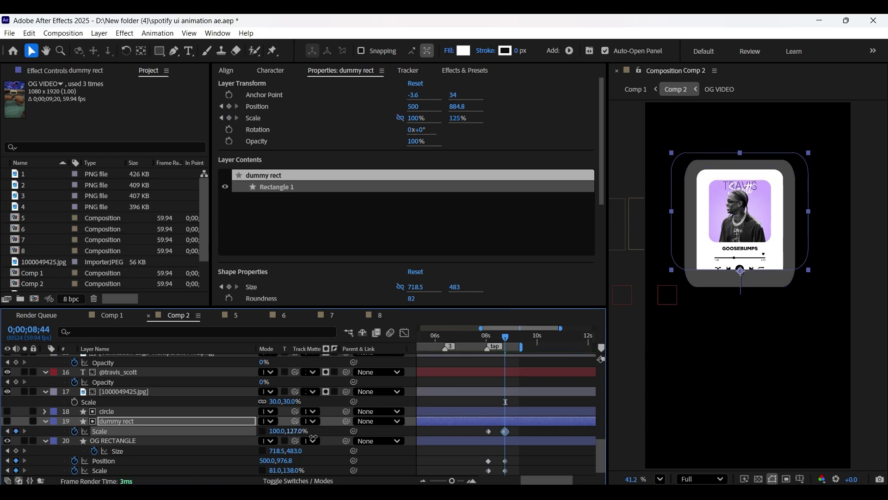
Keyframe the dummy rect's position at 0;00;08;04 and move it down at 0;00;08;44 to cover the enlarged song card.
{"action": "key", "text": "p"}
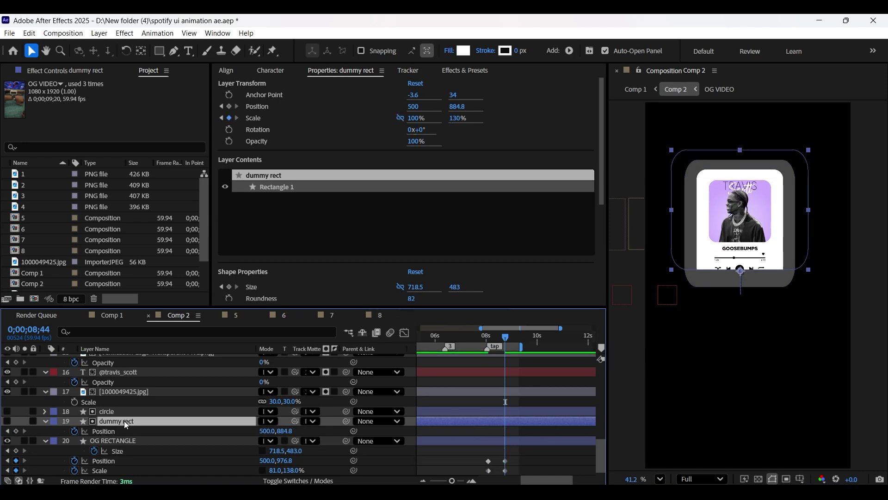
{"action": "key", "text": "u"}
{"action": "key", "text": "u"}
{"action": "left_click", "coordinate": [7, 450]}
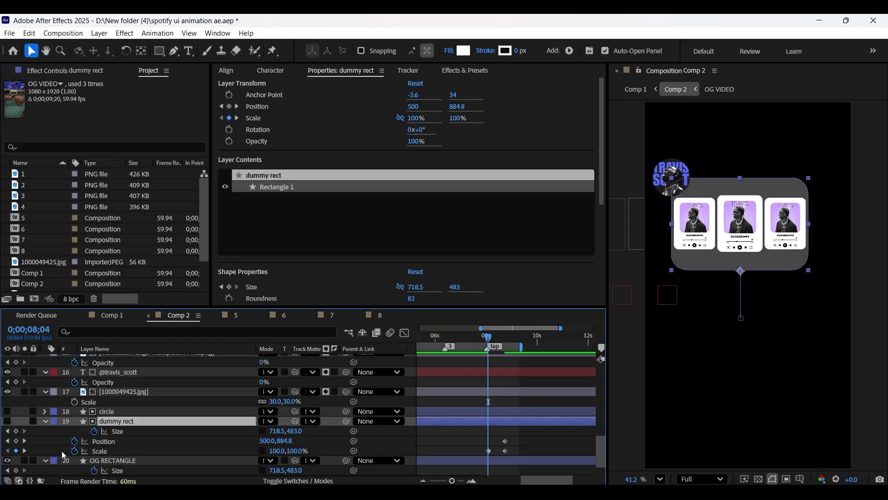
{"action": "left_click", "coordinate": [16, 440]}
{"action": "key", "text": "k"}
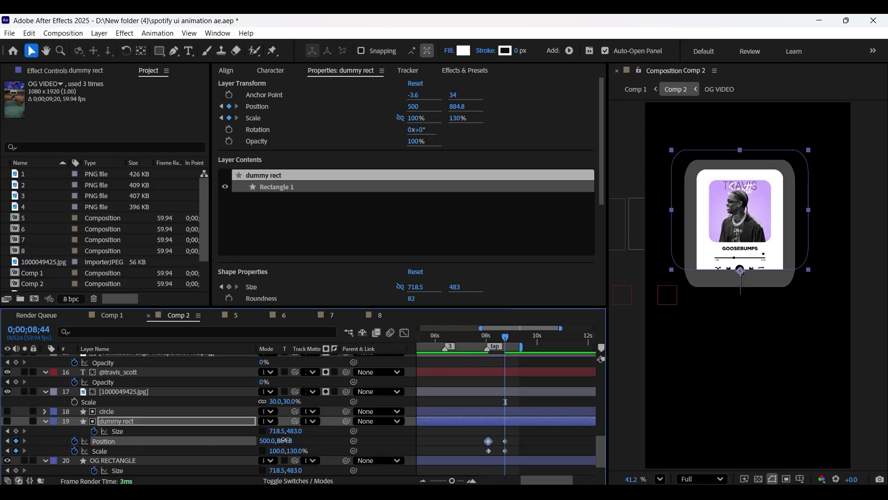
{"action": "left_click_drag", "start_coordinate": [286, 439], "coordinate": [308, 445]}
{"action": "mouse_move", "coordinate": [483, 346]}
{"action": "left_mouse_down"}
{"action": "mouse_move", "coordinate": [492, 339]}
{"action": "mouse_move", "coordinate": [515, 346]}
{"action": "mouse_move", "coordinate": [486, 349]}
{"action": "left_mouse_up"}
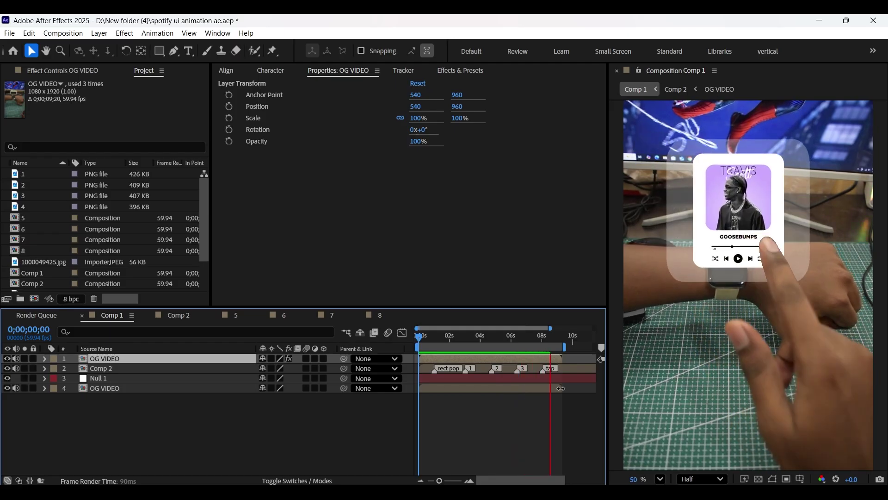
Parent the Comp 2 layer to Null 1 at the first frame of Comp 1 and preview the animation.
{"action": "left_click_drag", "start_coordinate": [419, 337], "coordinate": [470, 351]}
{"action": "left_click", "coordinate": [417, 342]}
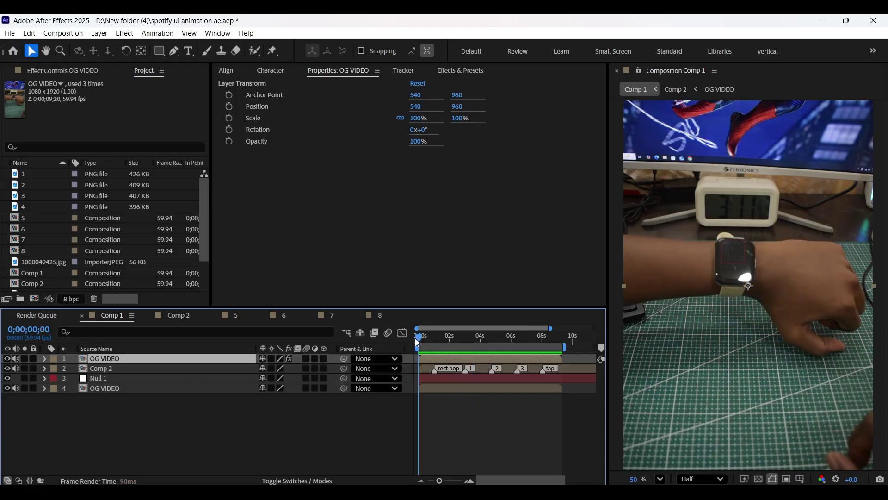
{"action": "left_click", "coordinate": [124, 369]}
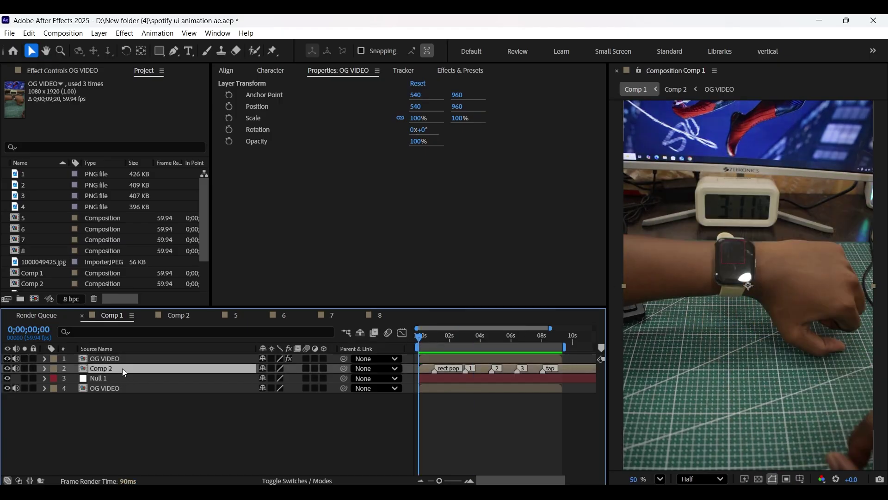
{"action": "left_click_drag", "start_coordinate": [344, 371], "coordinate": [156, 382]}
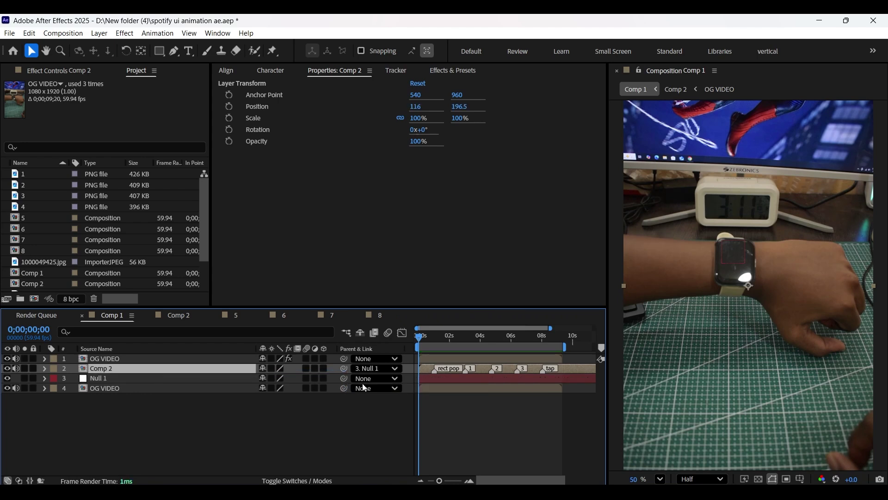
{"action": "key", "text": "space"}
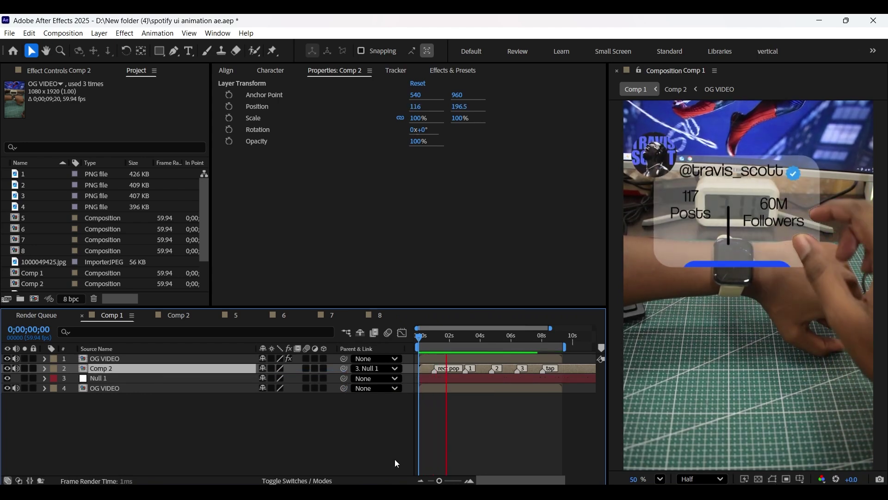